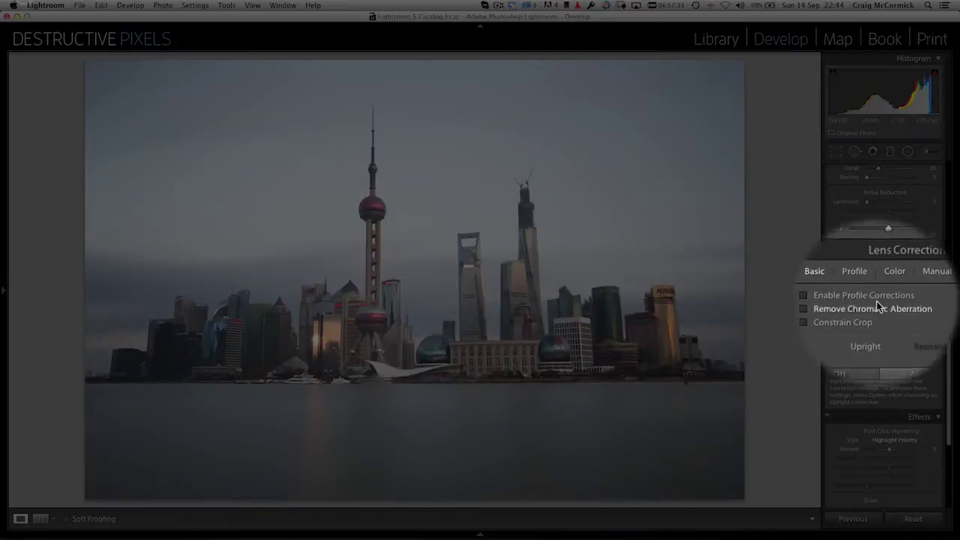
# Enable profile corrections and chromatic aberration removal for the photo, and apply the Auto Upright correction
pyautogui.click(877, 298)
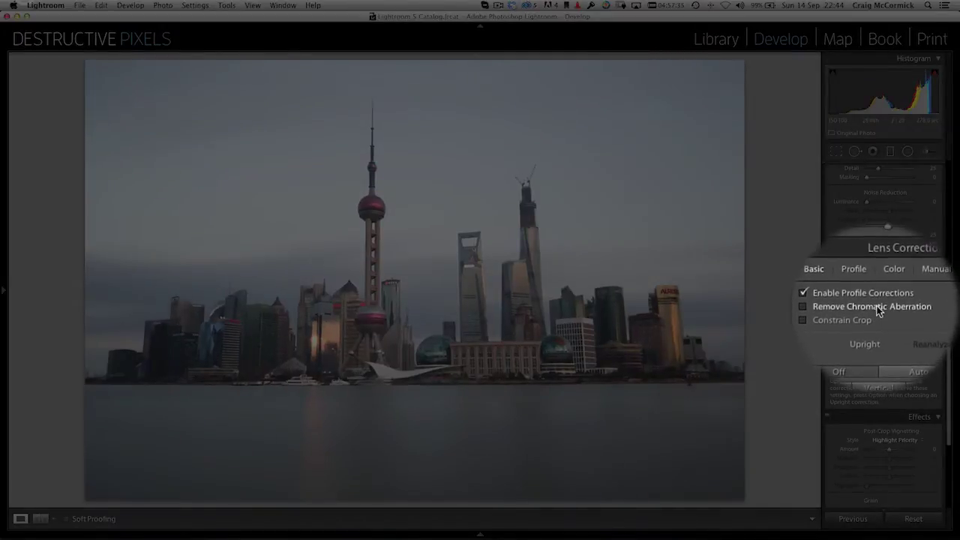
pyautogui.click(877, 306)
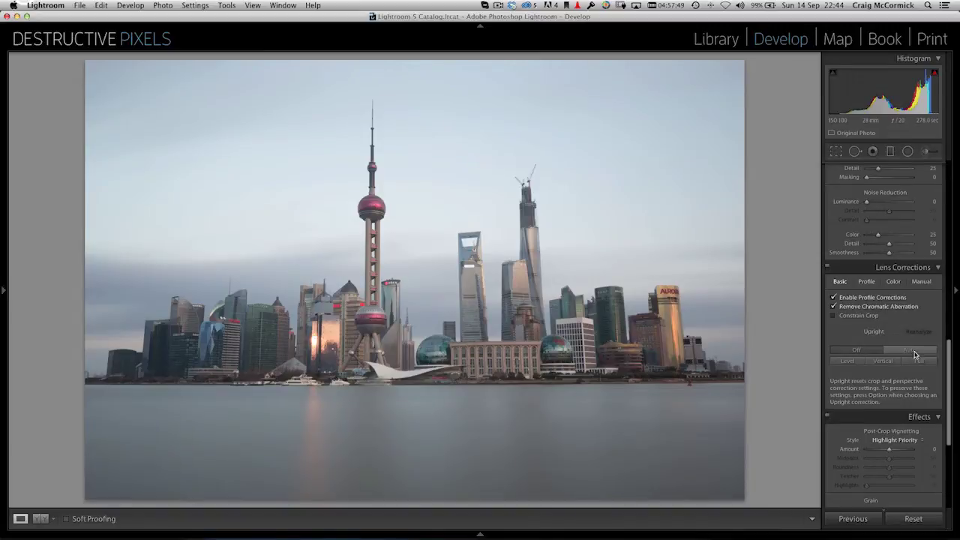
pyautogui.click(913, 357)
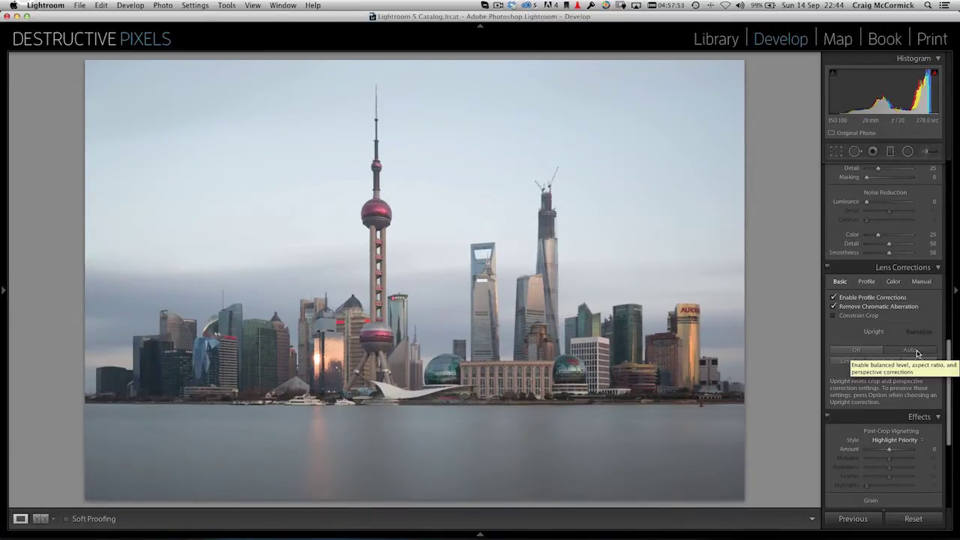
# Set Highlights to -68 and Blacks to -42, and compare the edited photo with its before view
pyautogui.scroll(10, 917, 354)
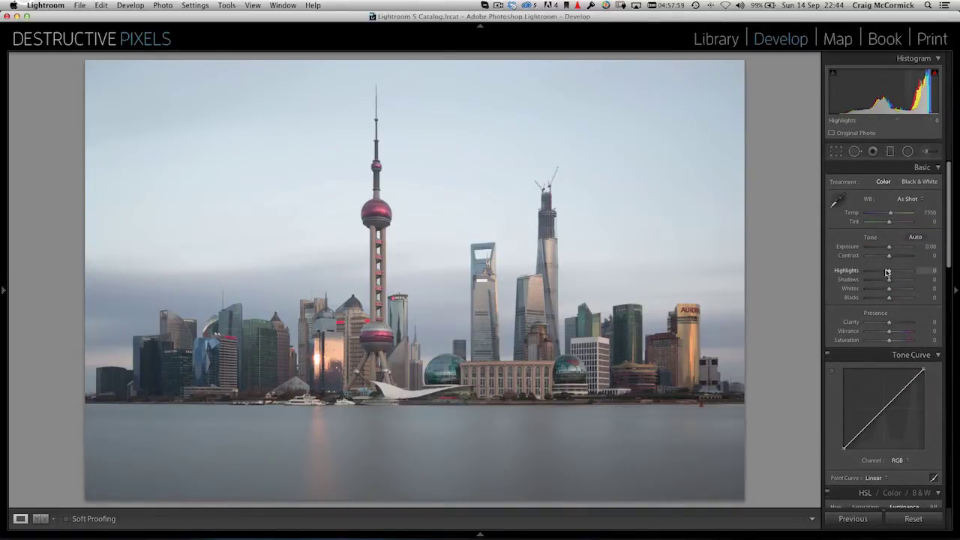
pyautogui.moveTo(888, 270); pyautogui.dragTo(875, 273)
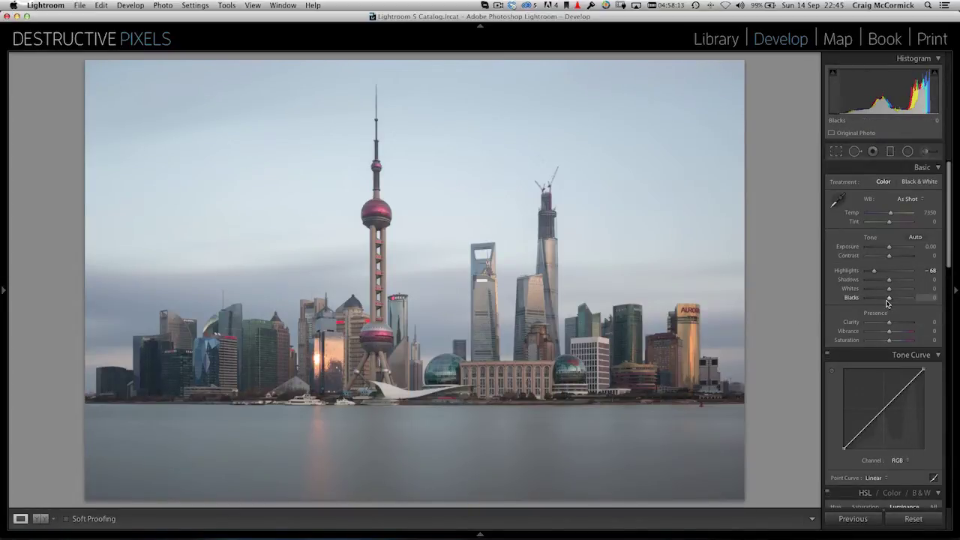
pyautogui.press('alt')
pyautogui.moveTo(889, 301); pyautogui.dragTo(880, 306)
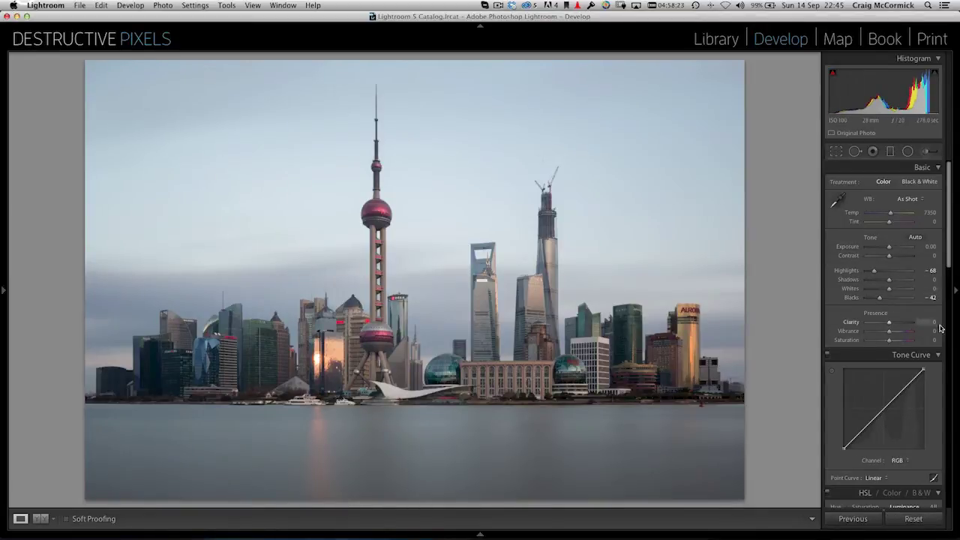
pyautogui.press('\\')
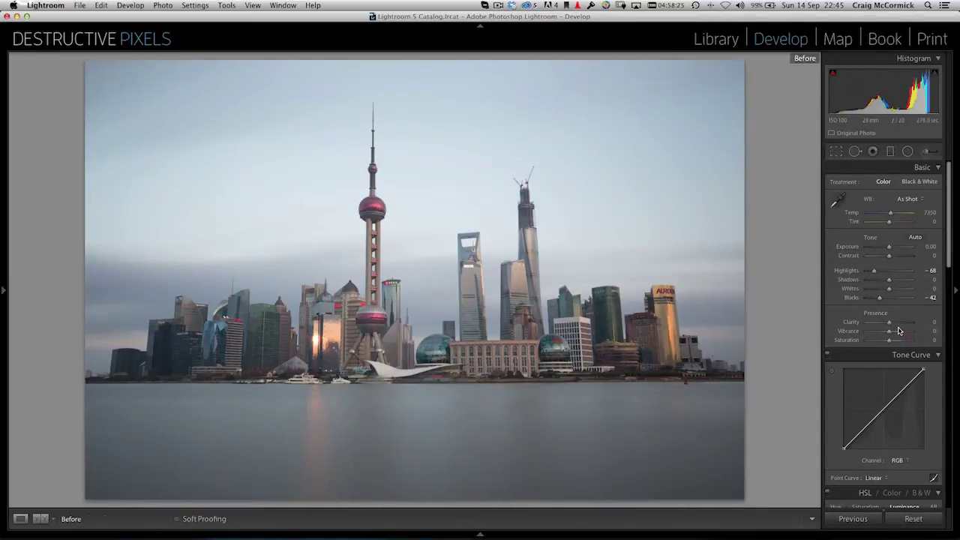
pyautogui.press('\\')
pyautogui.press('\\')
pyautogui.press('\\')
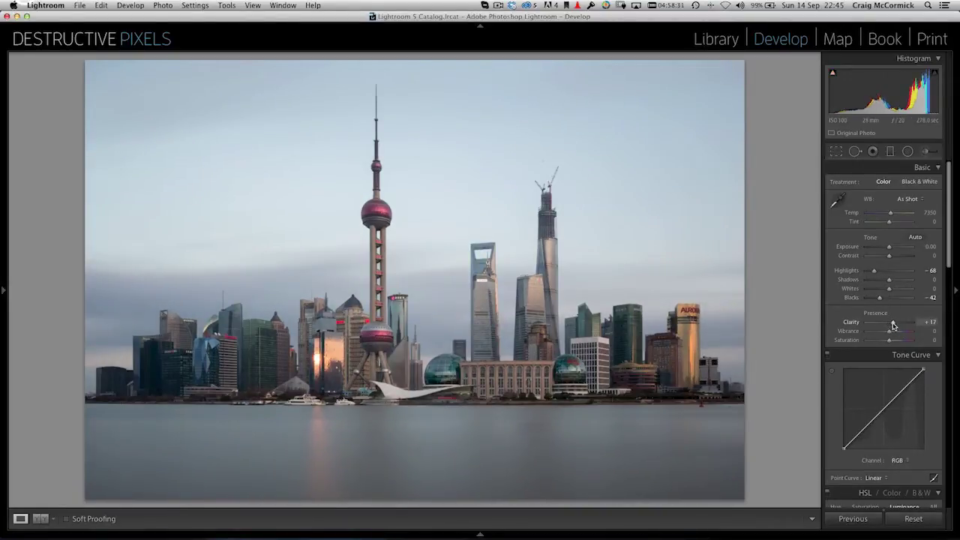
# Set Clarity to +19, Vibrance to +21 and Saturation to +15, and cool the white balance Temp to 6550
pyautogui.moveTo(893, 323); pyautogui.dragTo(894, 324)
pyautogui.moveTo(890, 334); pyautogui.dragTo(892, 334)
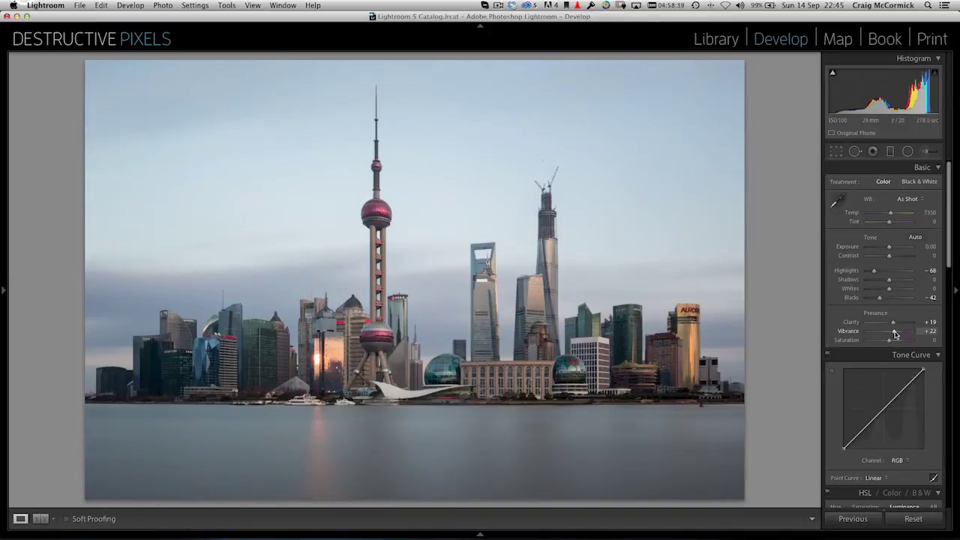
pyautogui.moveTo(894, 335); pyautogui.dragTo(893, 342)
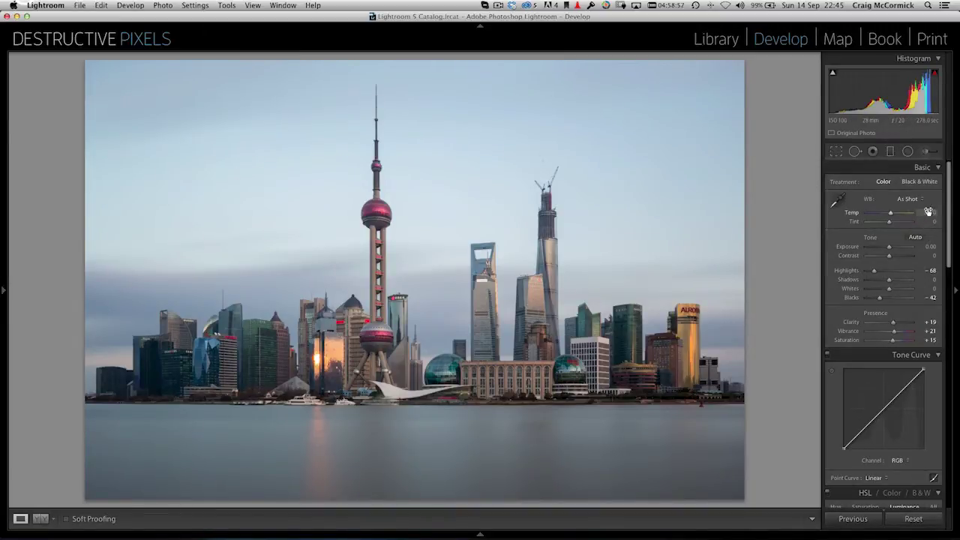
pyautogui.moveTo(930, 215); pyautogui.dragTo(923, 215)
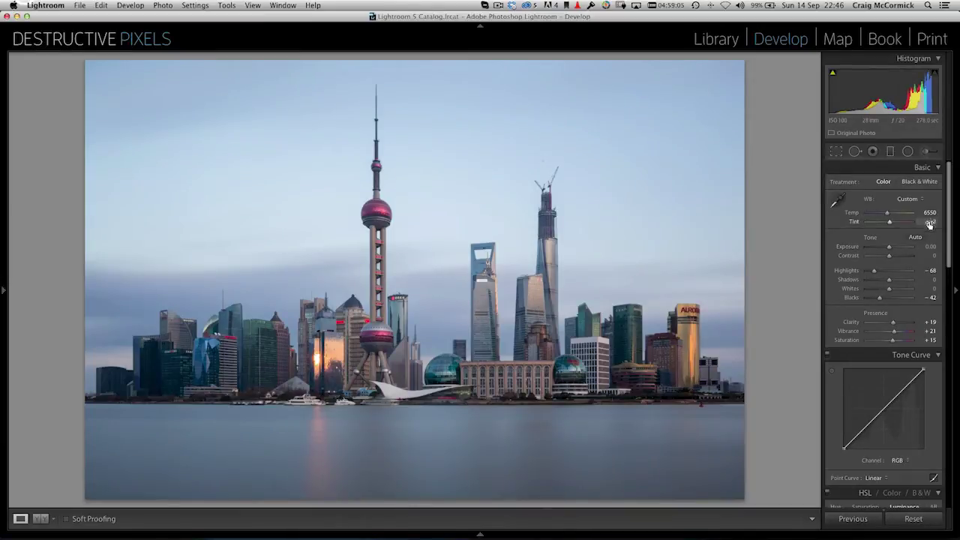
# Raise the Aqua saturation to +13 in the HSL adjustments
pyautogui.scroll(-4, 874, 345)
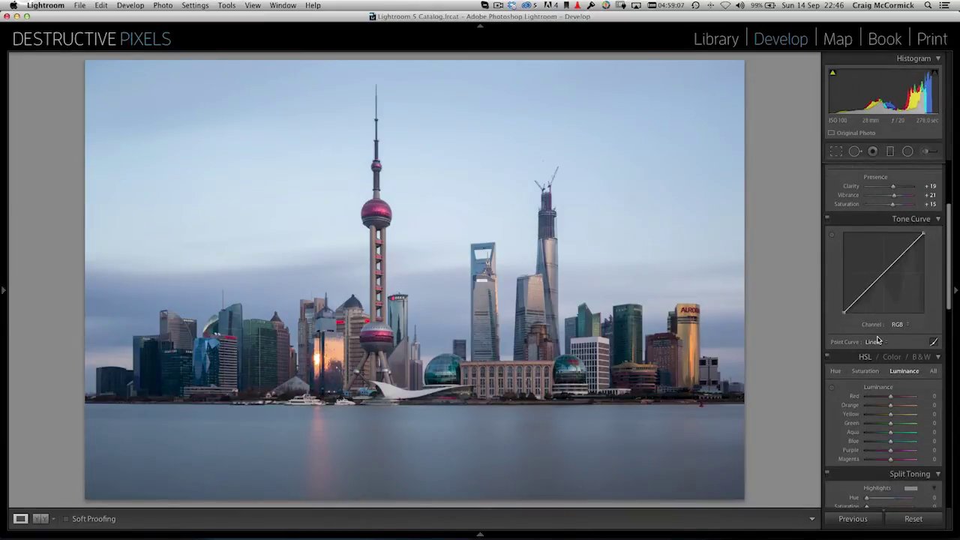
pyautogui.scroll(-3, 878, 342)
pyautogui.scroll(-4, 878, 340)
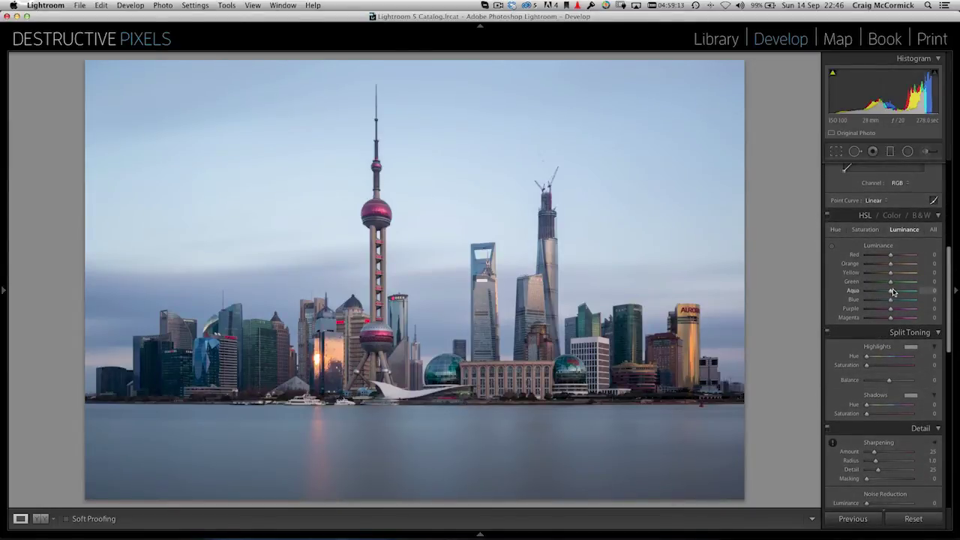
pyautogui.moveTo(891, 293); pyautogui.dragTo(893, 293)
pyautogui.click(865, 229)
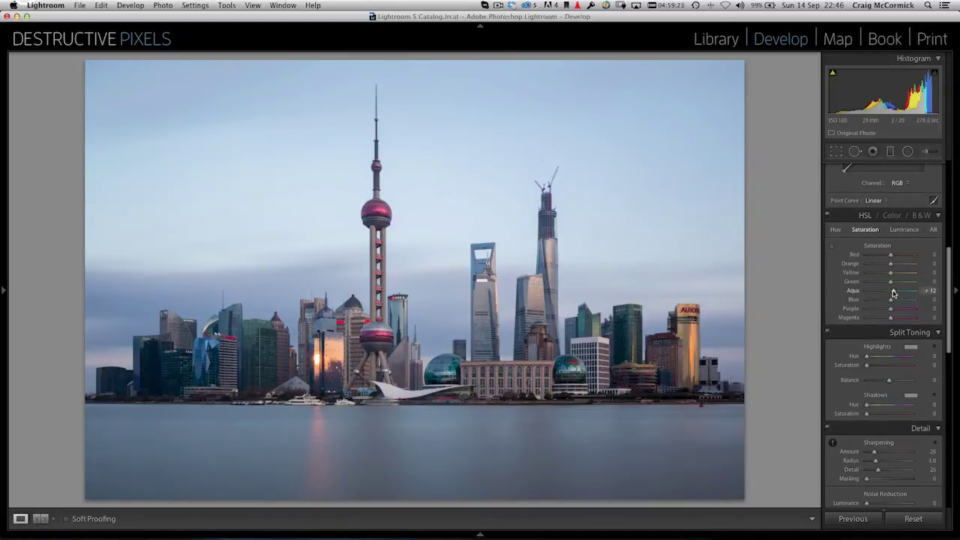
# Set the HSL luminance of Aqua to -14 and Blue to -16, and compare the photo with HSL off and on
pyautogui.click(904, 229)
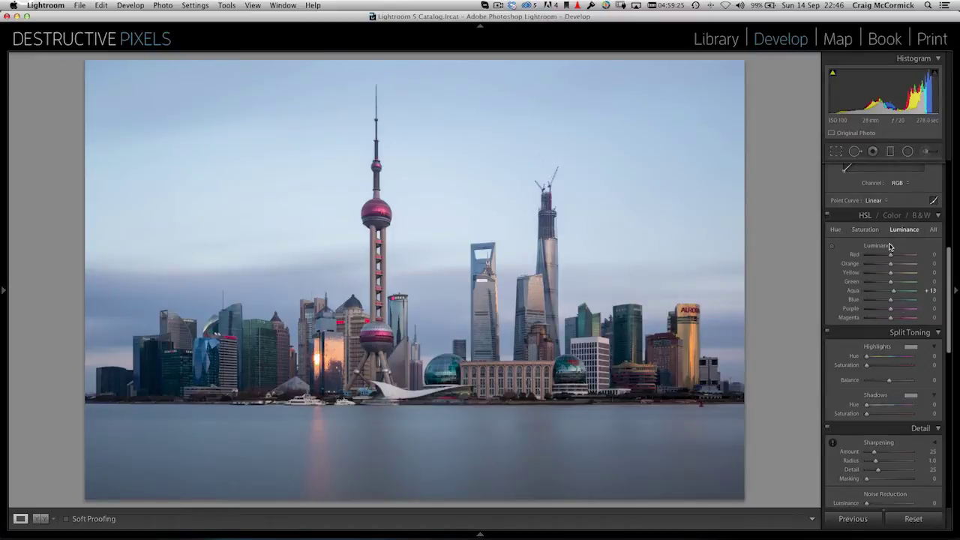
pyautogui.moveTo(893, 291); pyautogui.dragTo(891, 290)
pyautogui.moveTo(891, 302); pyautogui.dragTo(886, 301)
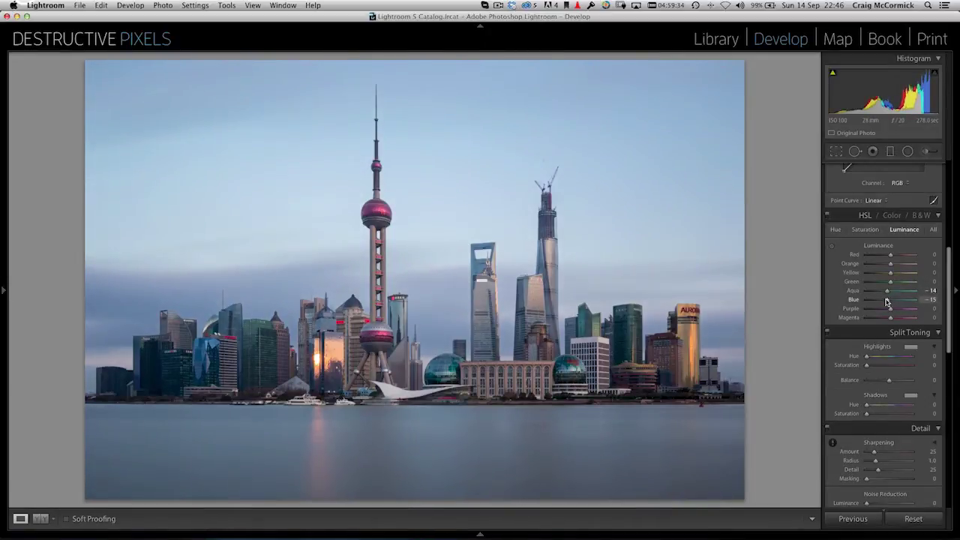
pyautogui.click(827, 217)
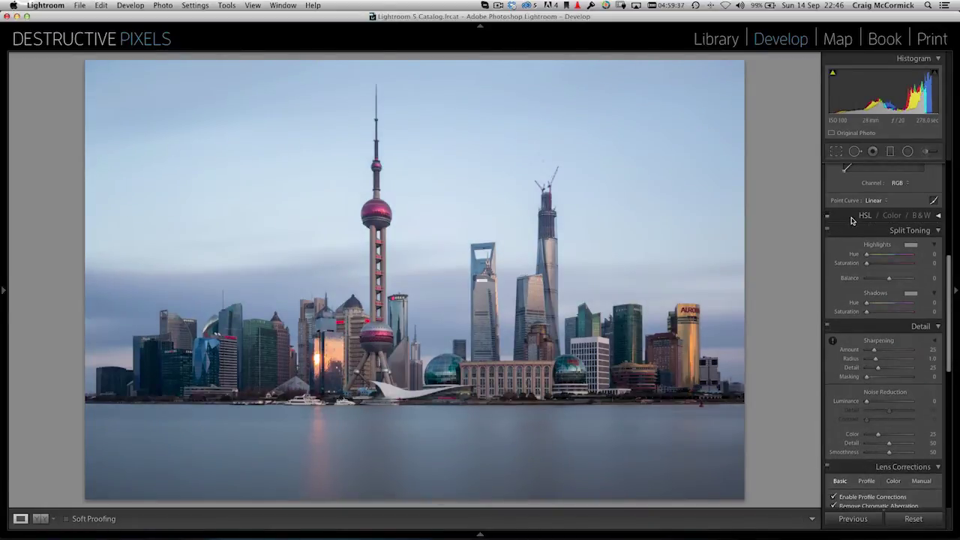
pyautogui.click(828, 217)
pyautogui.click(828, 217)
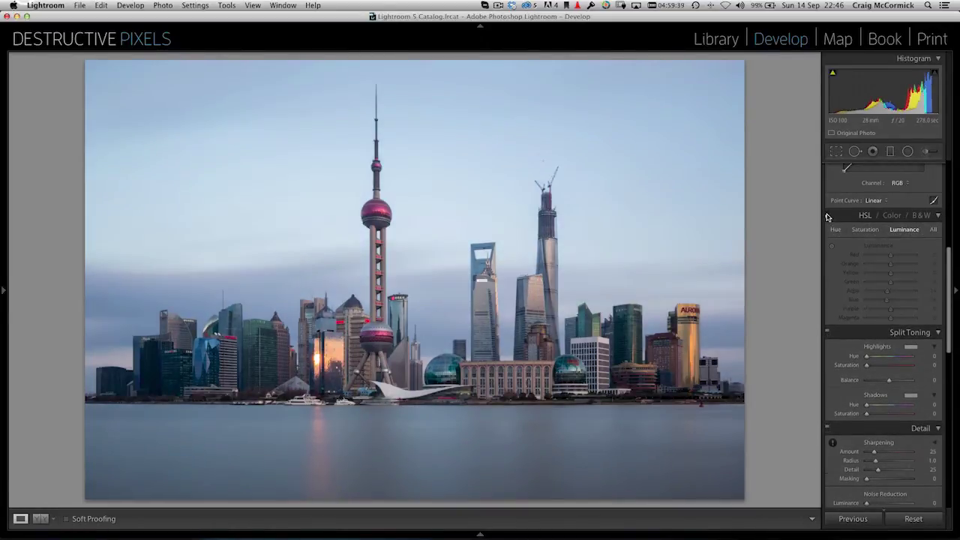
pyautogui.click(828, 216)
pyautogui.click(828, 216)
pyautogui.click(828, 216)
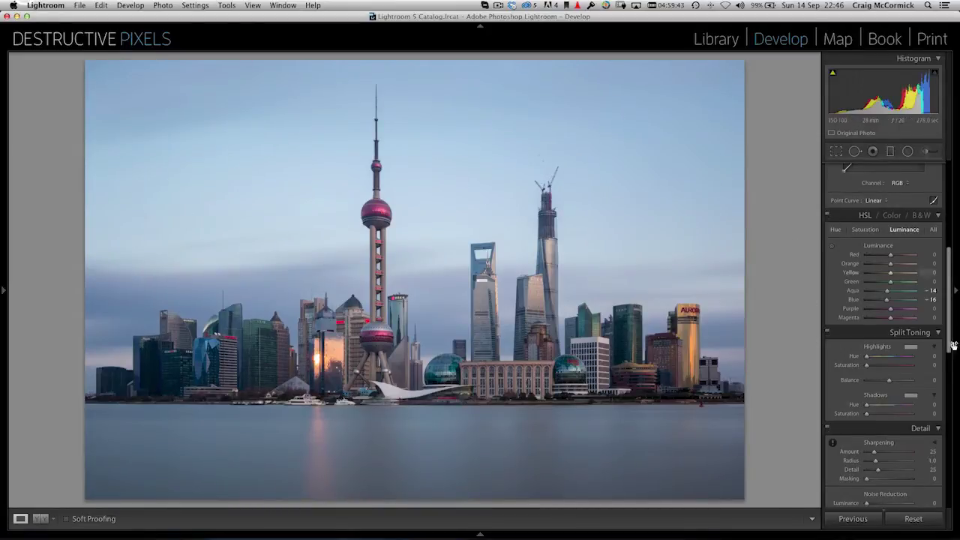
# Give the split-toning highlights a hue of 17 and a saturation of 35
pyautogui.scroll(-3, 927, 339)
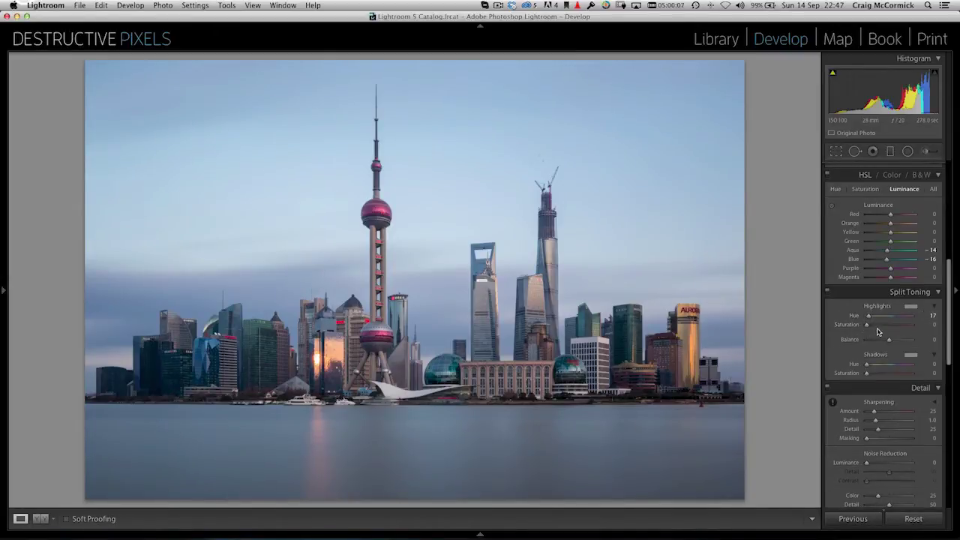
pyautogui.moveTo(878, 328); pyautogui.dragTo(881, 327)
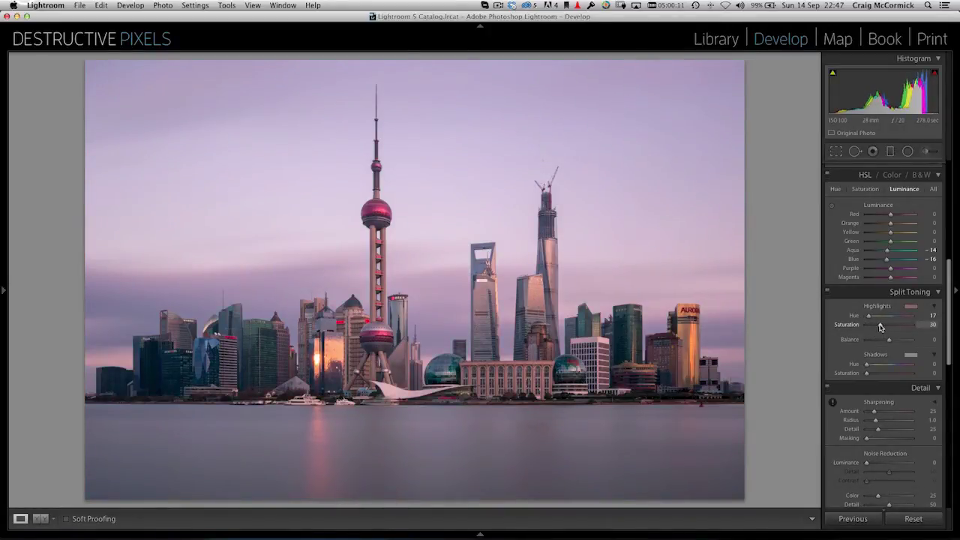
pyautogui.moveTo(880, 327); pyautogui.dragTo(880, 327)
# Give the split-toning shadows a hue of 253 and a saturation of 5, and set the Balance to -86
pyautogui.moveTo(867, 365); pyautogui.dragTo(900, 368)
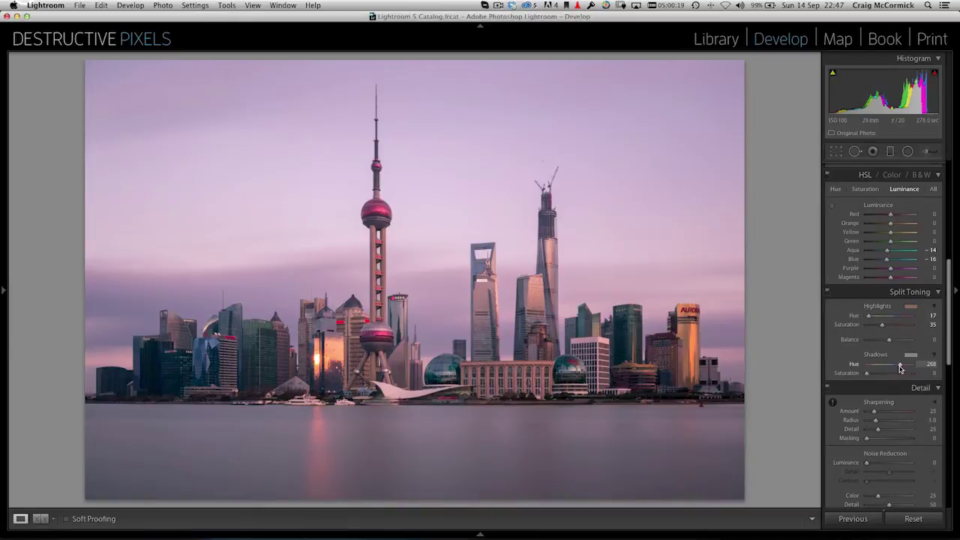
pyautogui.moveTo(899, 368); pyautogui.dragTo(869, 374)
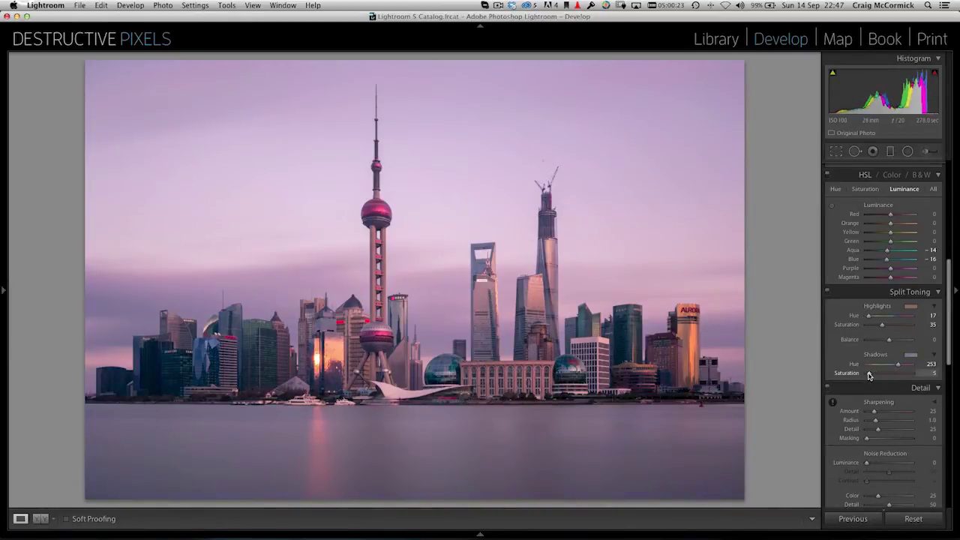
pyautogui.moveTo(890, 339); pyautogui.dragTo(870, 342)
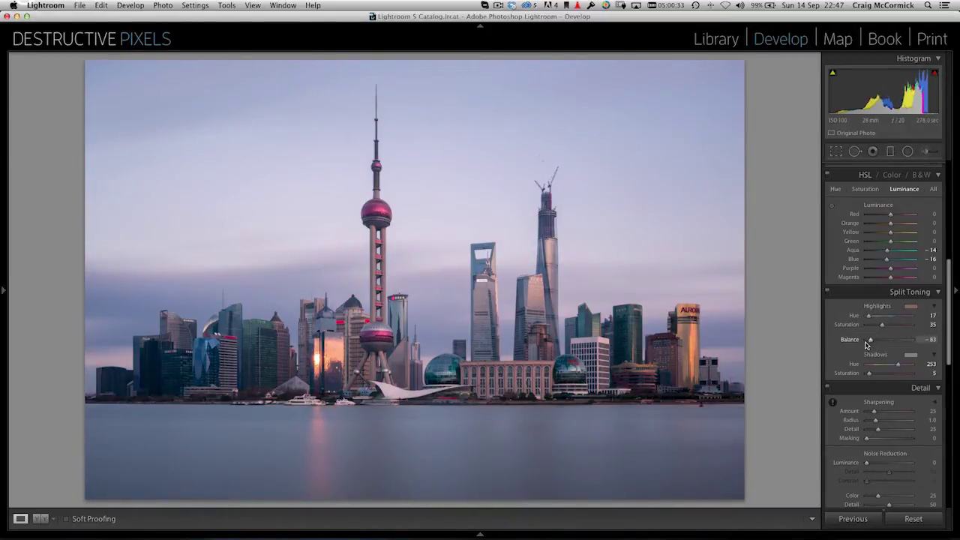
pyautogui.moveTo(932, 339); pyautogui.dragTo(925, 339)
# Compare the photo with split toning off and on, leaving split toning enabled
pyautogui.click(827, 292)
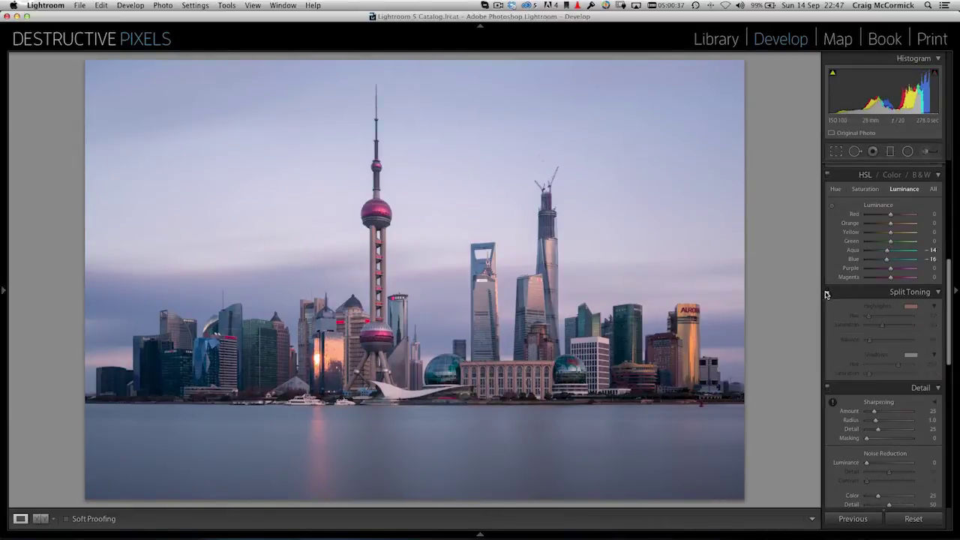
pyautogui.click(826, 293)
pyautogui.click(831, 291)
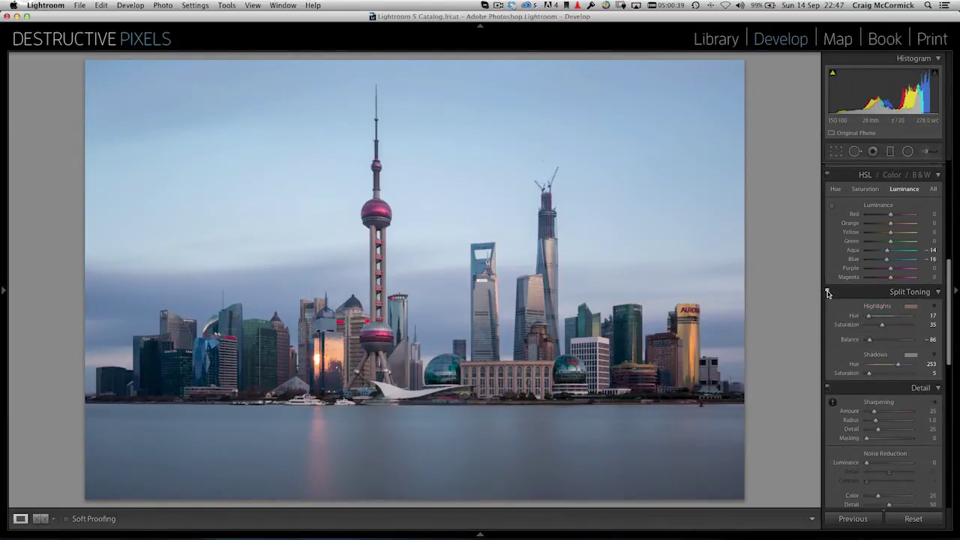
pyautogui.click(828, 293)
pyautogui.click(828, 293)
pyautogui.click(827, 292)
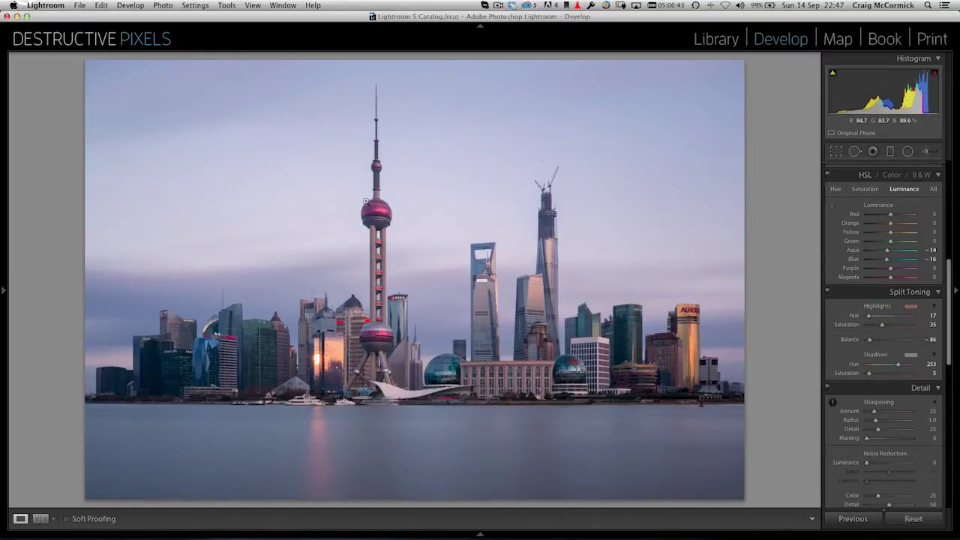
pyautogui.click(827, 292)
pyautogui.click(826, 292)
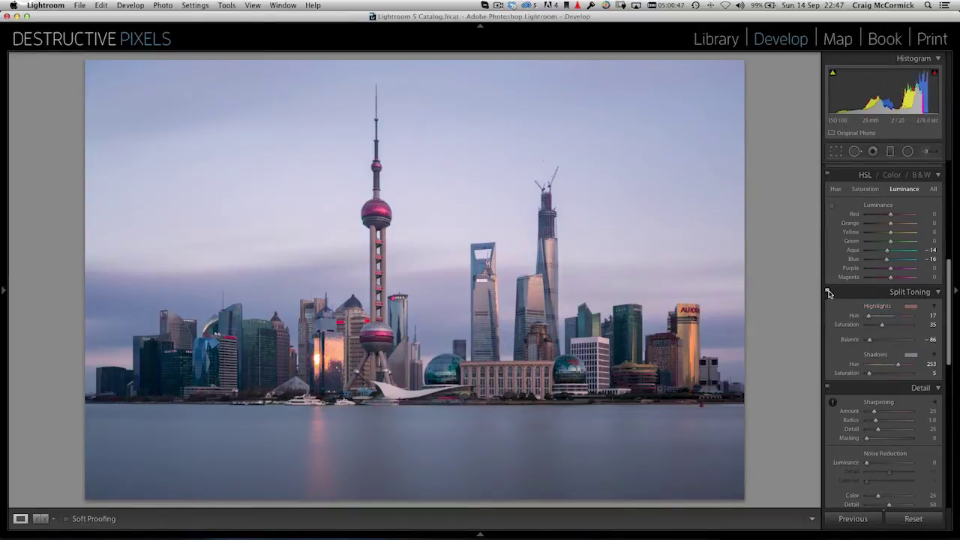
# Set the sharpening Amount to 66 while checking the tower's detail up close
pyautogui.scroll(-5, 857, 336)
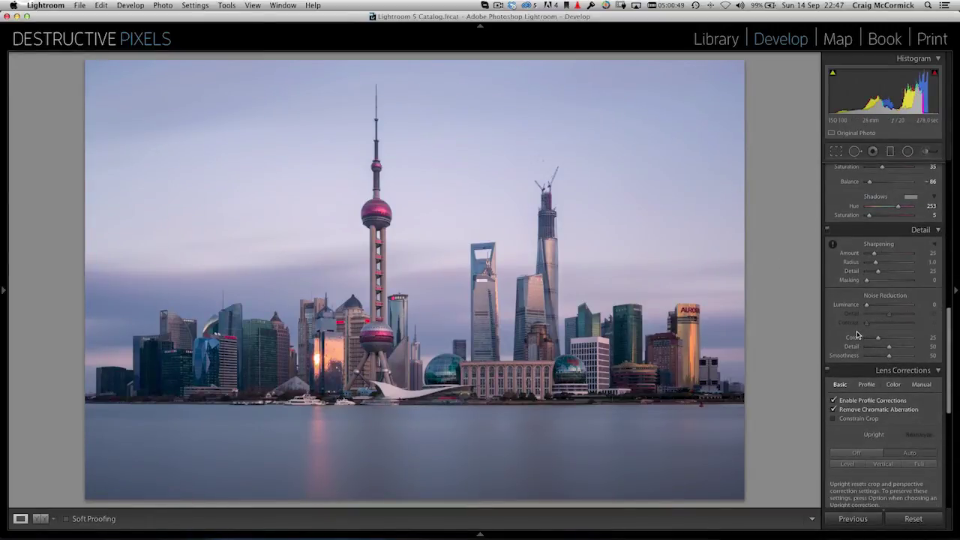
pyautogui.click(378, 337)
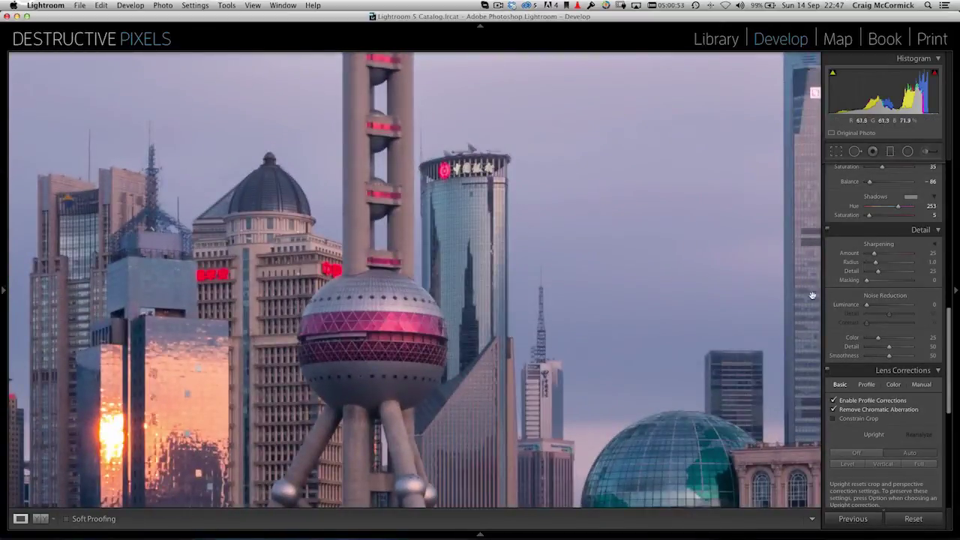
pyautogui.moveTo(874, 254); pyautogui.dragTo(881, 257)
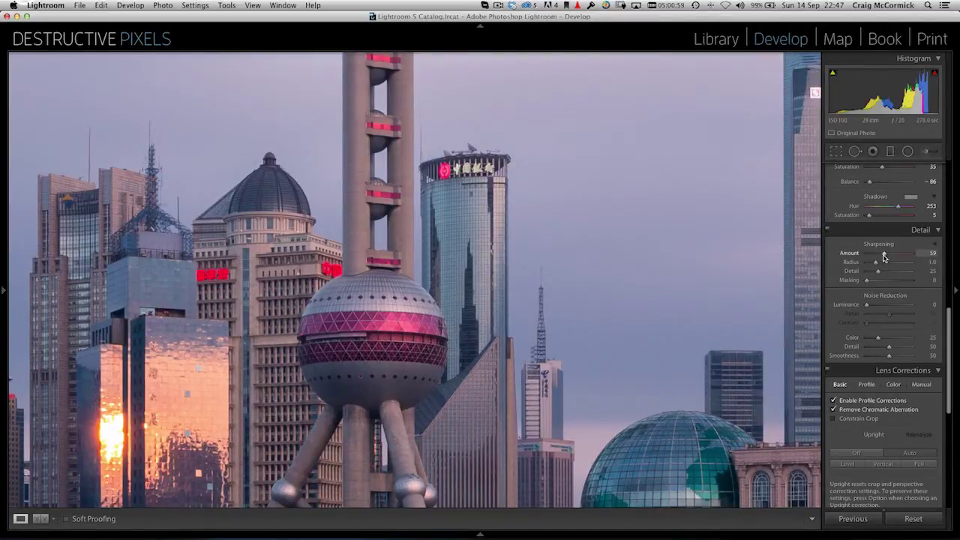
pyautogui.moveTo(885, 257); pyautogui.dragTo(887, 256)
pyautogui.click(529, 303)
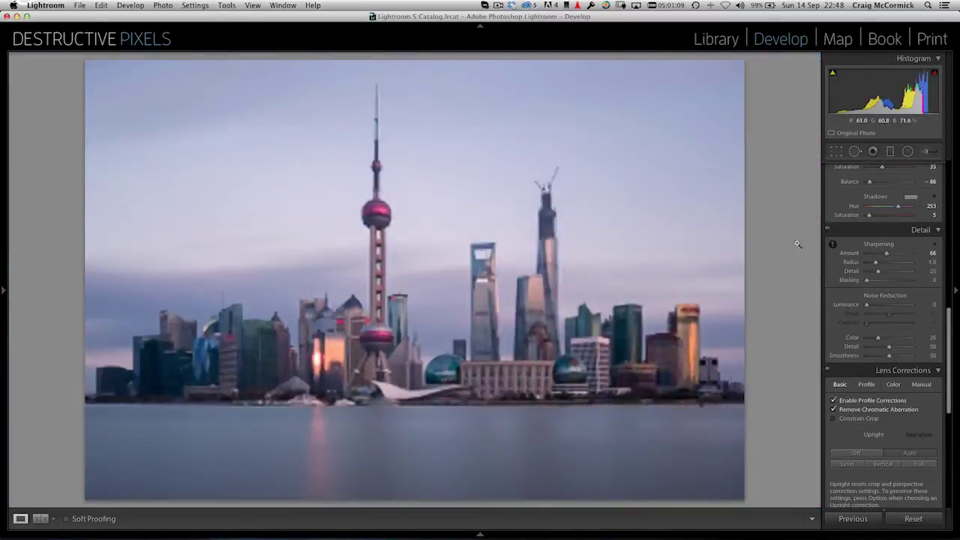
# Set the sharpening Masking to 36 using the mask preview
pyautogui.press('alt')
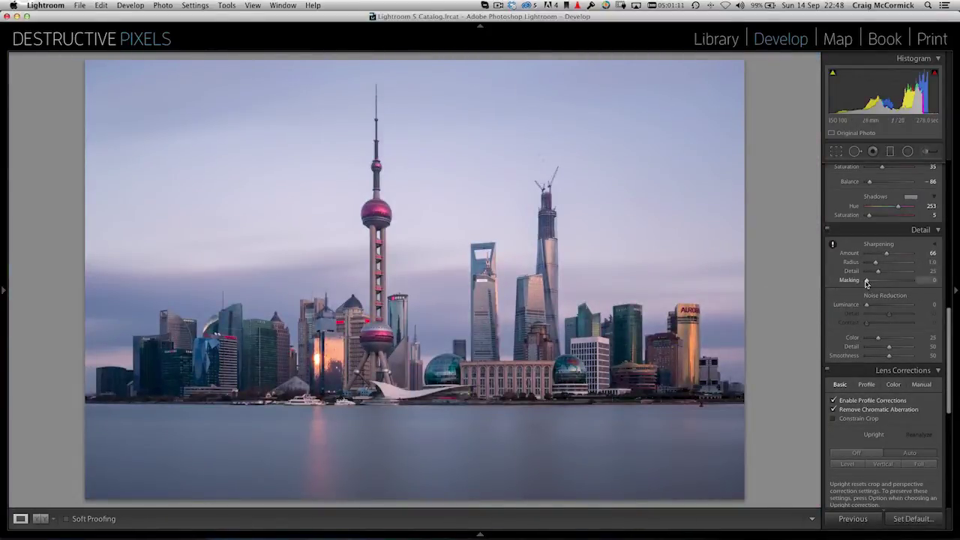
pyautogui.keyDown('alt'); pyautogui.click(866, 282); pyautogui.keyUp('alt')
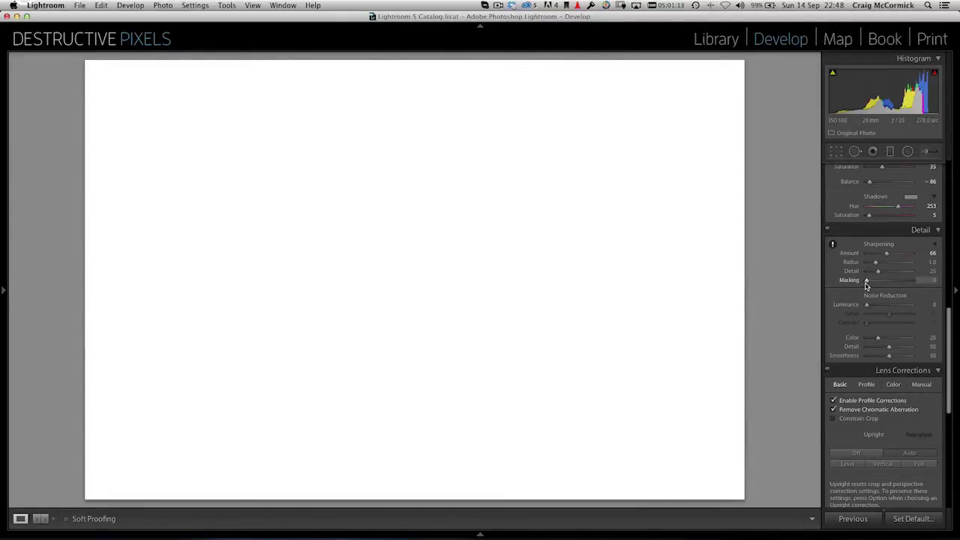
pyautogui.moveTo(866, 285); pyautogui.dragTo(882, 283)
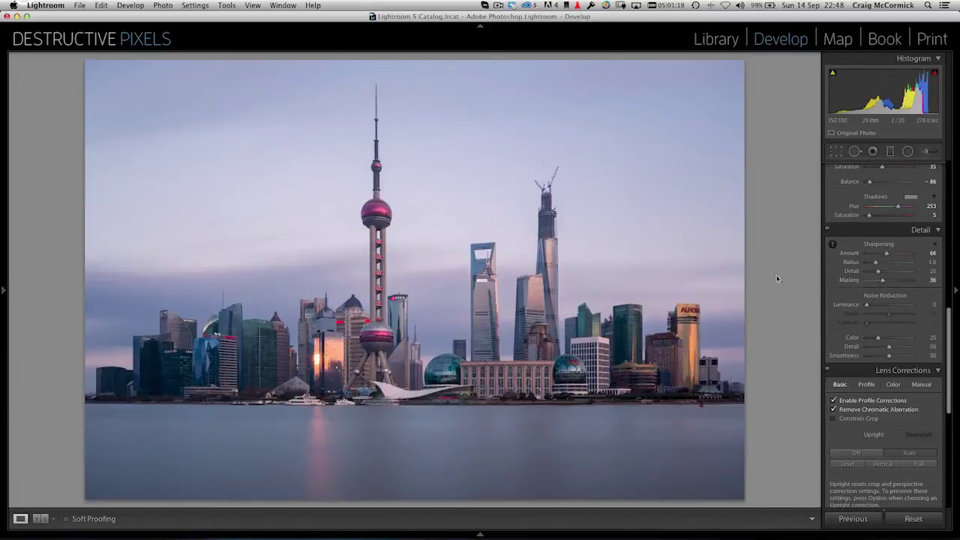
# Raise the sharpening Masking to 42 using the mask preview
pyautogui.moveTo(883, 281); pyautogui.dragTo(885, 282)
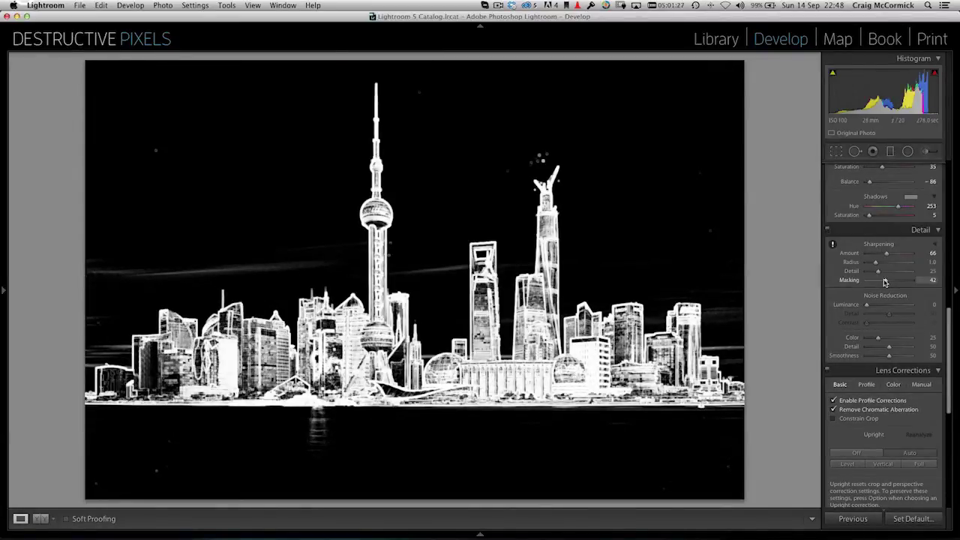
pyautogui.moveTo(885, 281); pyautogui.dragTo(885, 281)
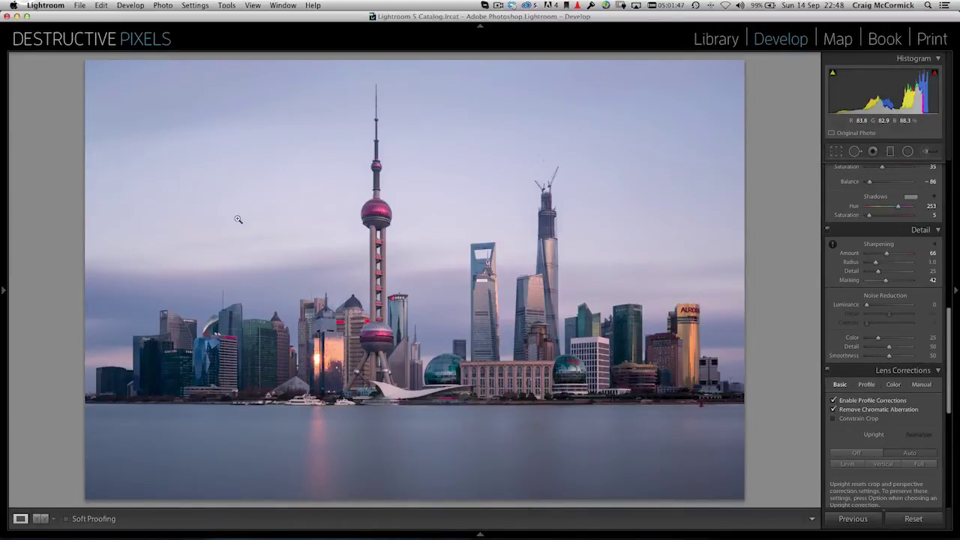
# Add a post-crop vignette with Amount -17, Midpoint 33, Feather 75 and Highlights 13
pyautogui.scroll(-10, 872, 268)
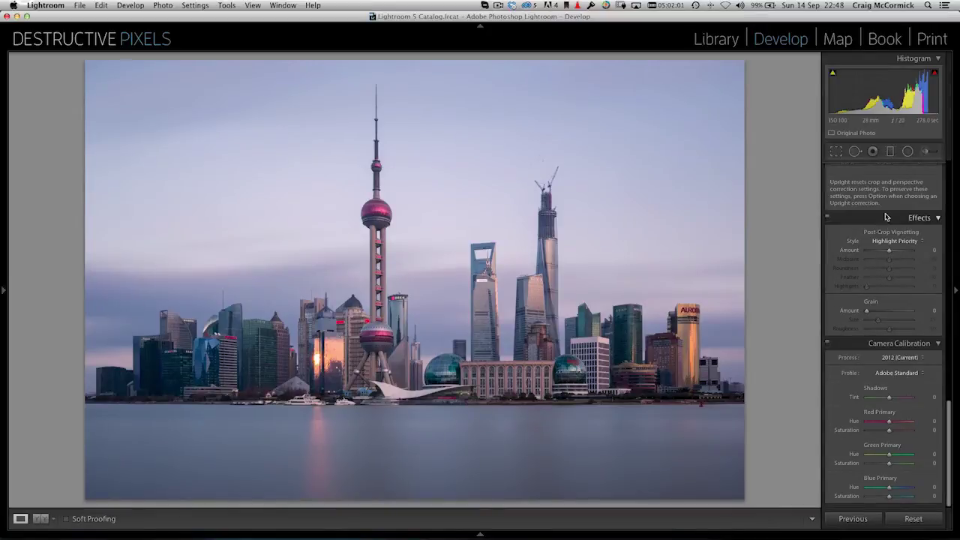
pyautogui.moveTo(931, 252); pyautogui.dragTo(916, 252)
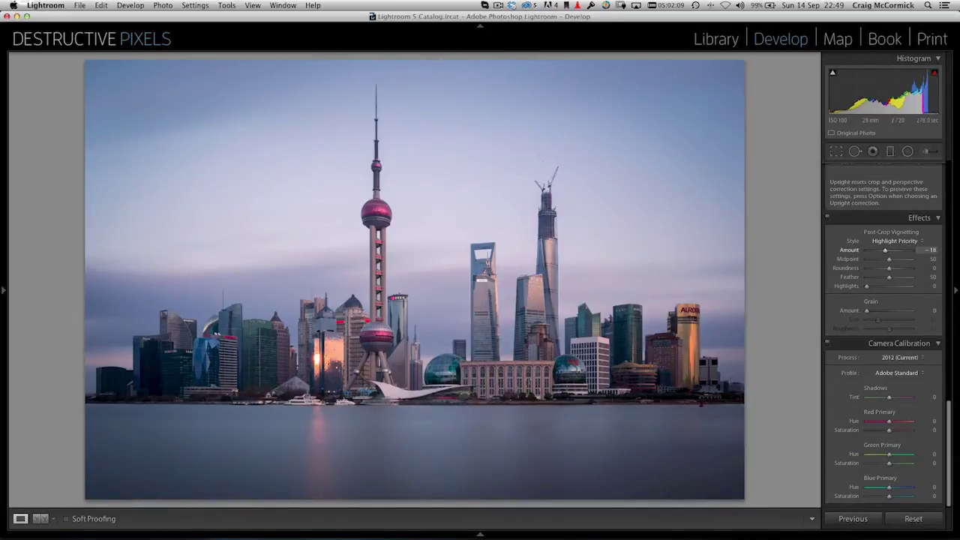
pyautogui.moveTo(917, 252)
pyautogui.mouseDown()
pyautogui.moveTo(928, 260)
pyautogui.moveTo(917, 259)
pyautogui.mouseUp()
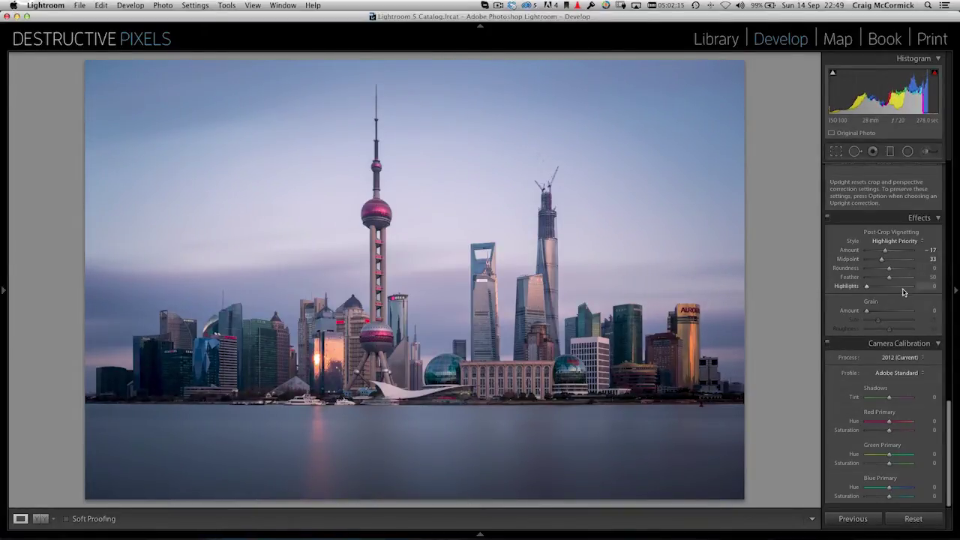
pyautogui.moveTo(930, 285); pyautogui.dragTo(935, 286)
pyautogui.moveTo(928, 277); pyautogui.dragTo(937, 277)
# Compare the photo with the vignette effect off and on, leaving it enabled
pyautogui.click(828, 218)
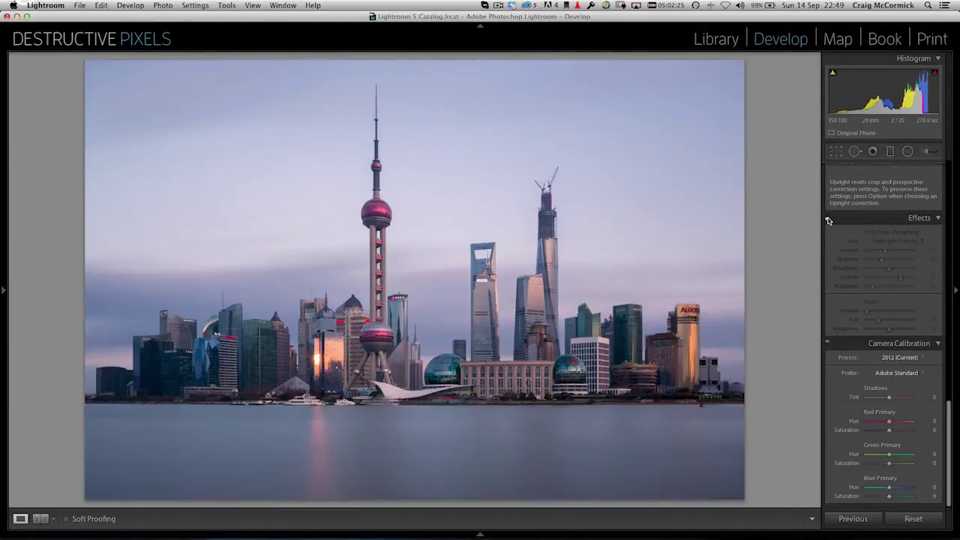
pyautogui.click(828, 218)
pyautogui.click(828, 218)
pyautogui.click(828, 219)
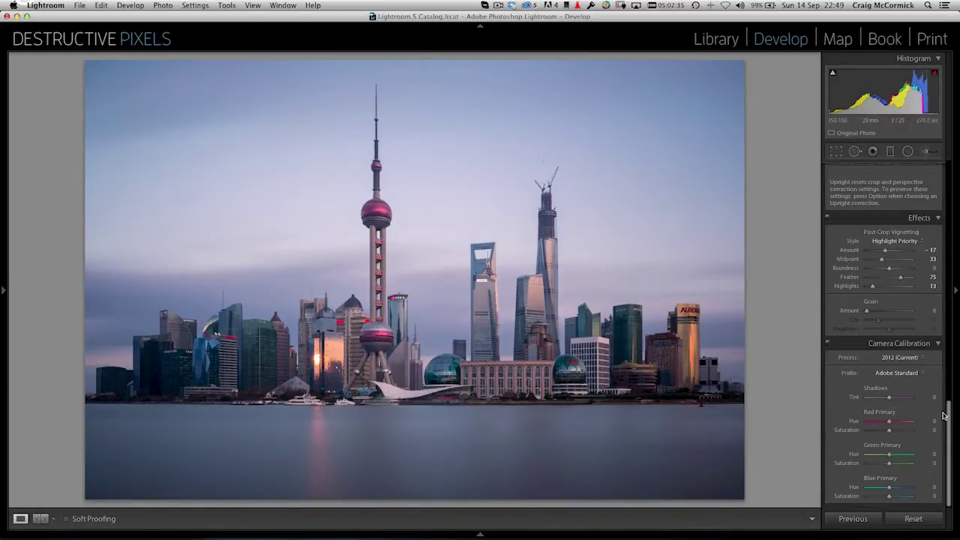
# Add a straight graduated filter from the top of the sky to the waterline with Temp -16 and Tint 27, and compare it off and on
pyautogui.moveTo(950, 418); pyautogui.dragTo(951, 167)
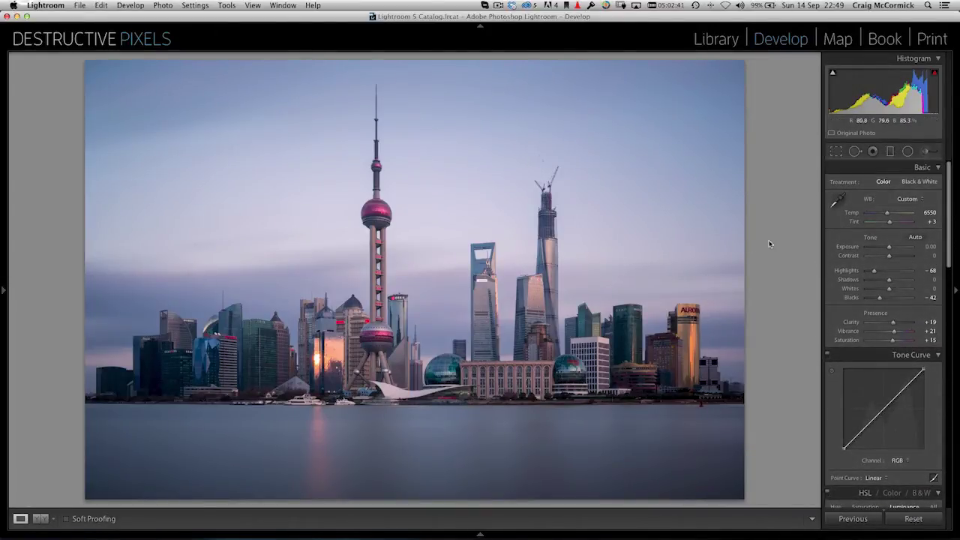
pyautogui.click(891, 153)
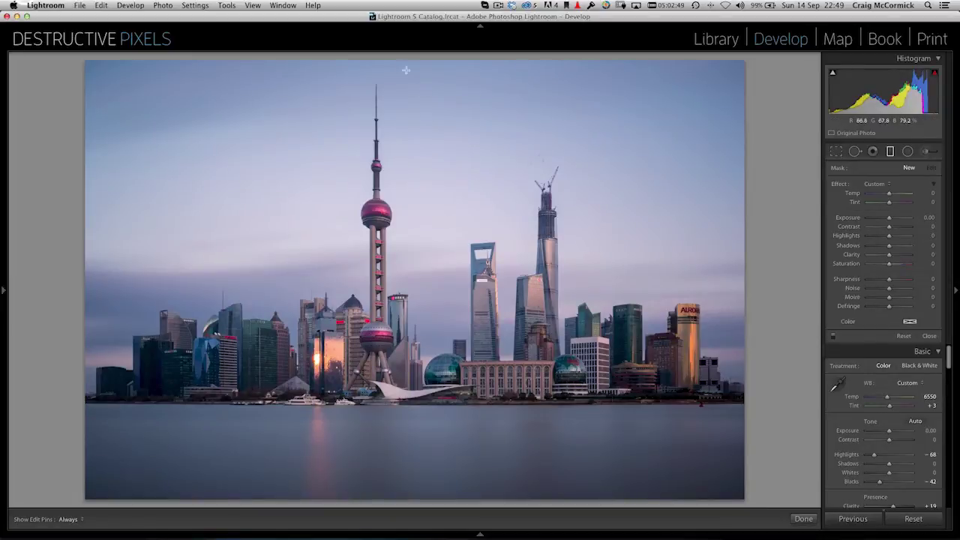
pyautogui.press('shift')
pyautogui.moveTo(377, 55); pyautogui.dragTo(424, 406)
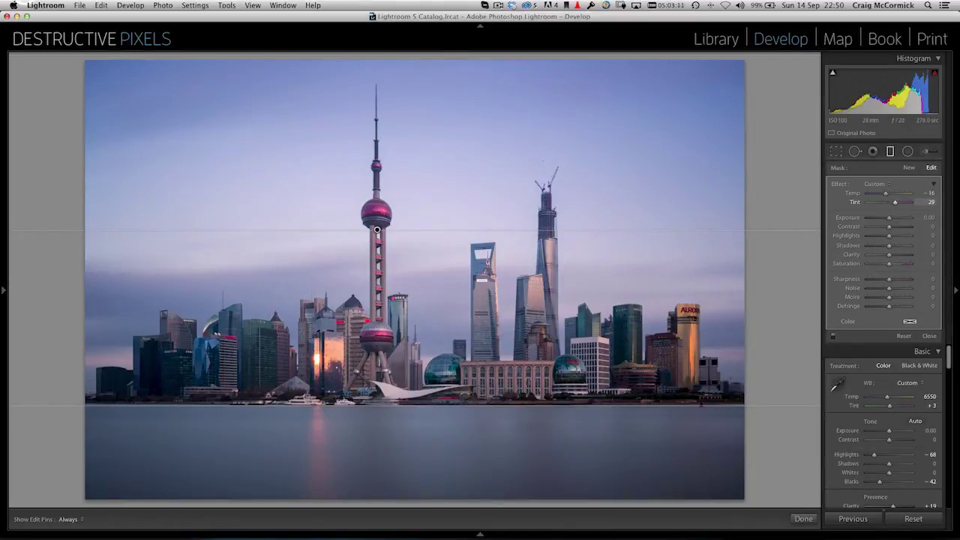
pyautogui.moveTo(927, 202); pyautogui.dragTo(925, 202)
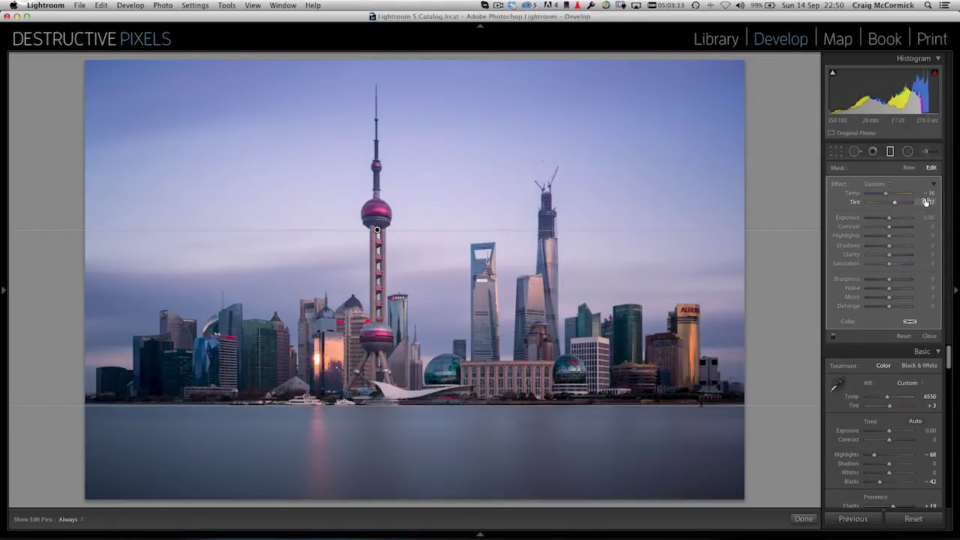
pyautogui.click(833, 337)
pyautogui.click(832, 337)
# Set the sky filter's Exposure to -0.30 and Highlights to -18, and compare the filter off and on
pyautogui.moveTo(929, 220)
pyautogui.mouseDown()
pyautogui.moveTo(920, 219)
pyautogui.moveTo(934, 217)
pyautogui.mouseUp()
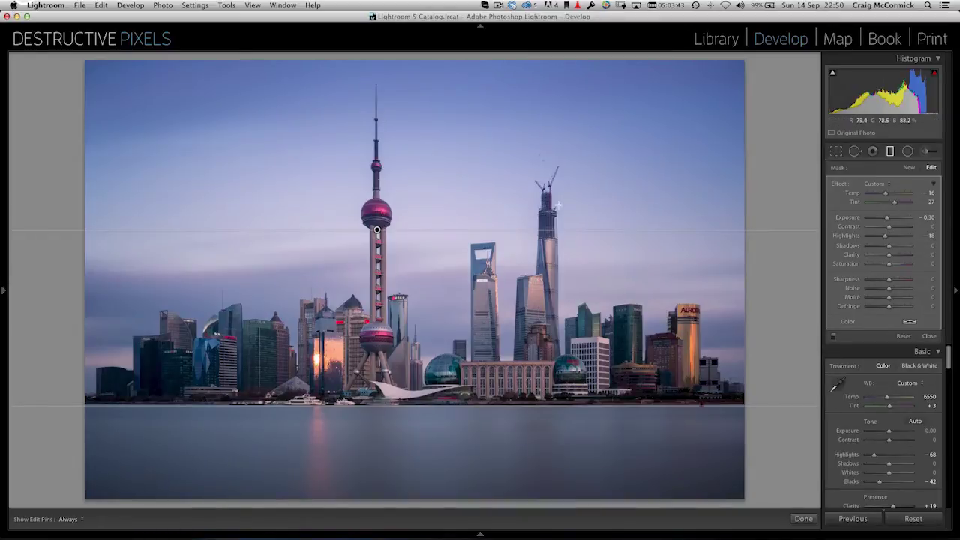
pyautogui.click(832, 336)
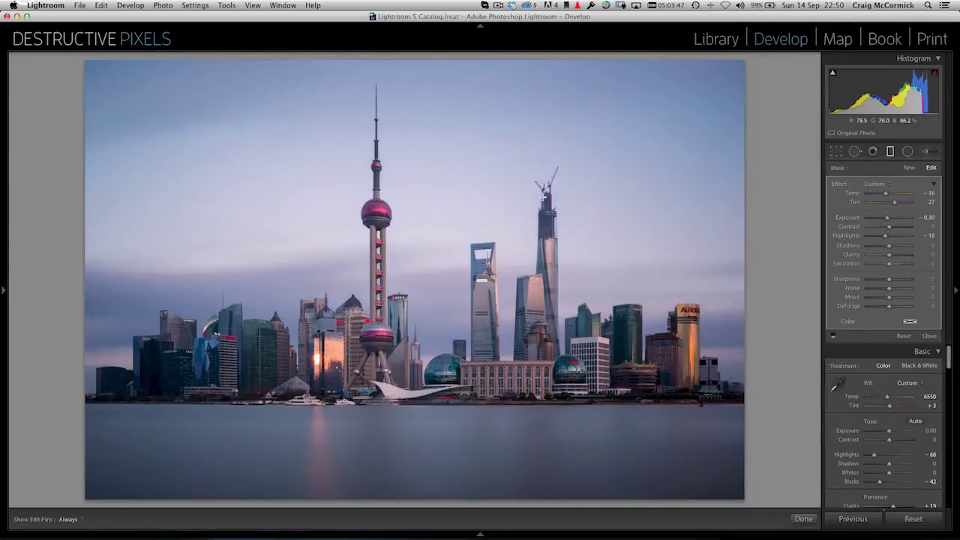
pyautogui.click(832, 336)
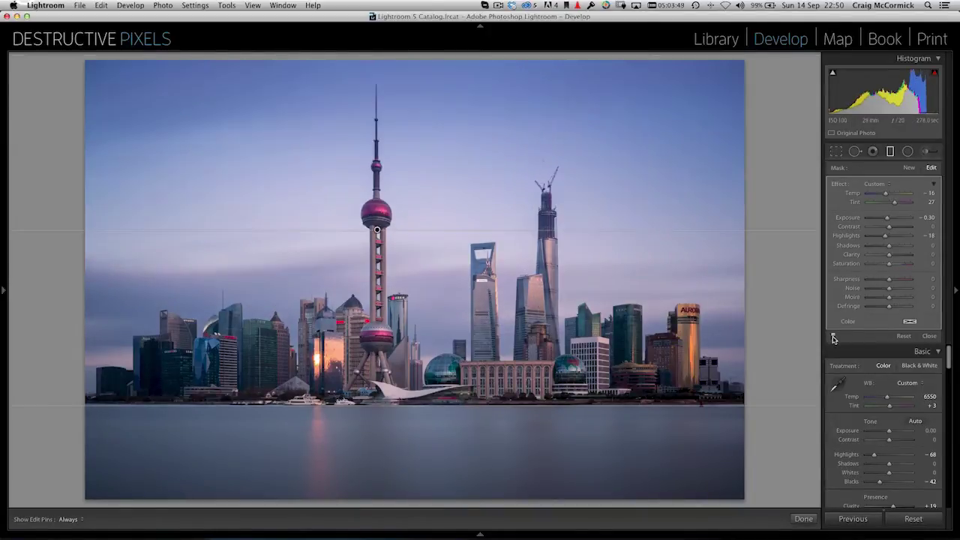
pyautogui.click(833, 336)
pyautogui.click(833, 336)
# Set the sky filter's Shadows to 50 and compare the result with the filter off and on
pyautogui.moveTo(928, 245)
pyautogui.mouseDown()
pyautogui.moveTo(939, 245)
pyautogui.moveTo(933, 235)
pyautogui.mouseUp()
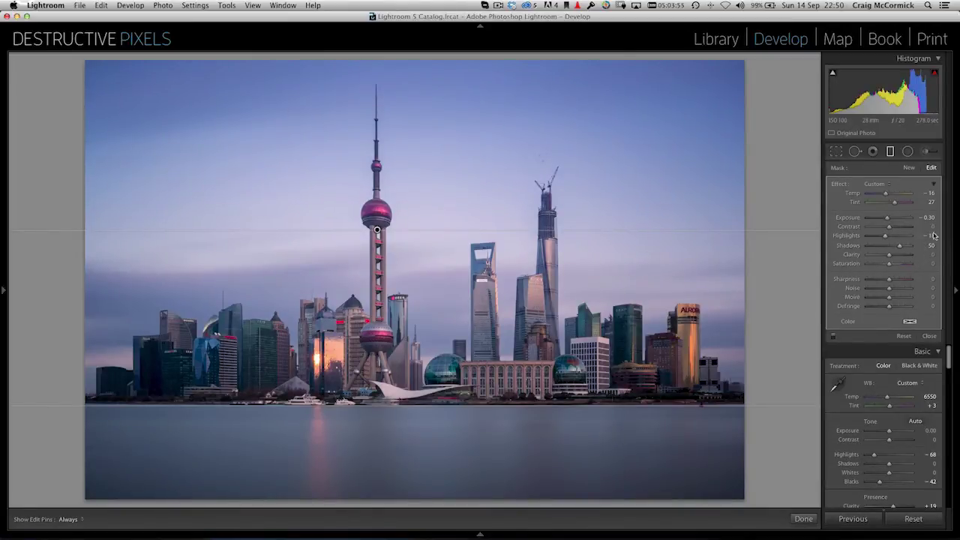
pyautogui.click(833, 337)
pyautogui.click(832, 337)
pyautogui.click(833, 337)
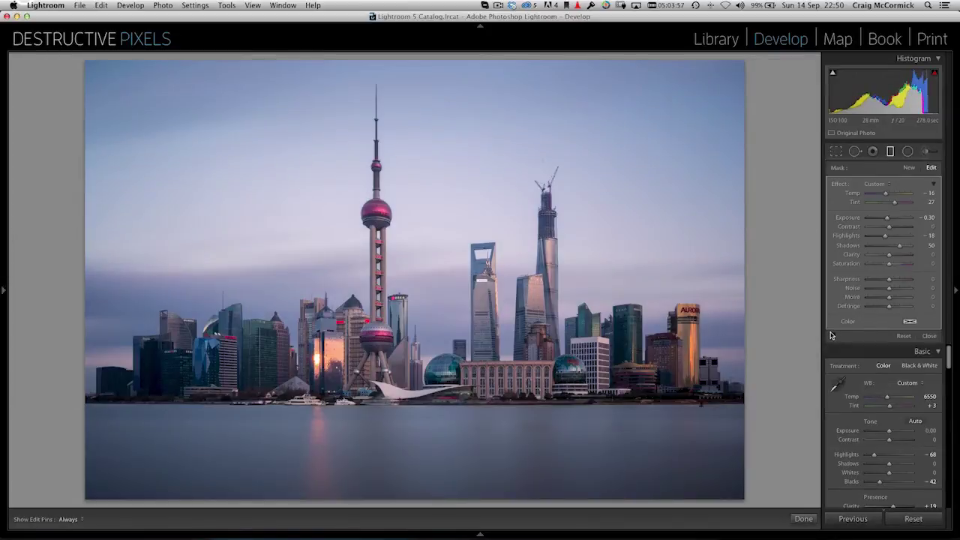
pyautogui.click(833, 336)
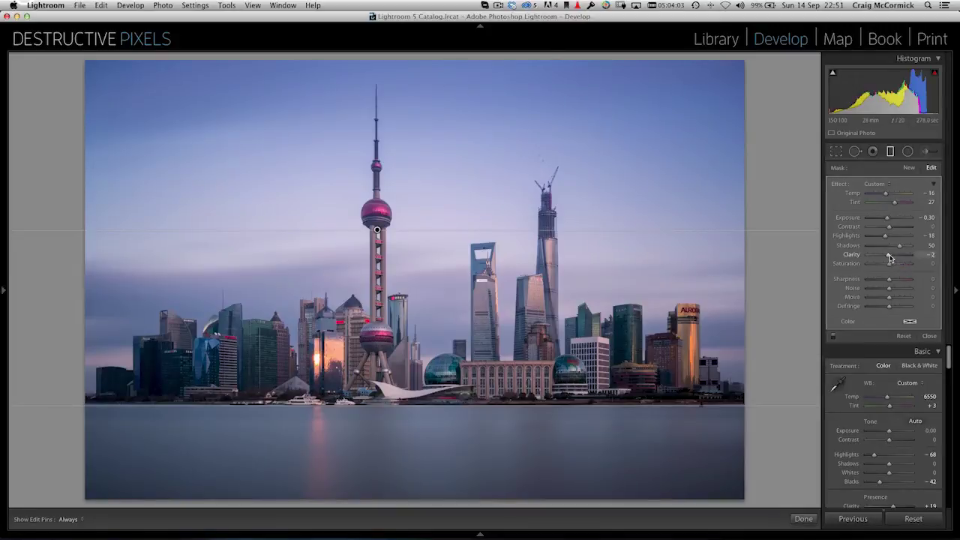
# Set the sky filter's Clarity to 28 and compare the photo with and without the filter
pyautogui.moveTo(889, 258); pyautogui.dragTo(898, 259)
pyautogui.moveTo(894, 259); pyautogui.dragTo(895, 258)
pyautogui.click(833, 338)
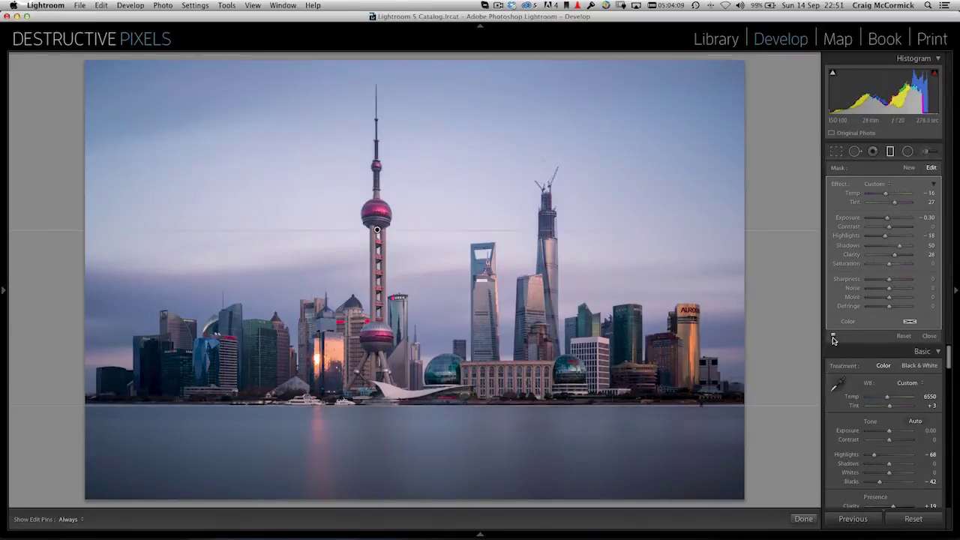
pyautogui.click(833, 338)
pyautogui.click(833, 338)
pyautogui.click(833, 338)
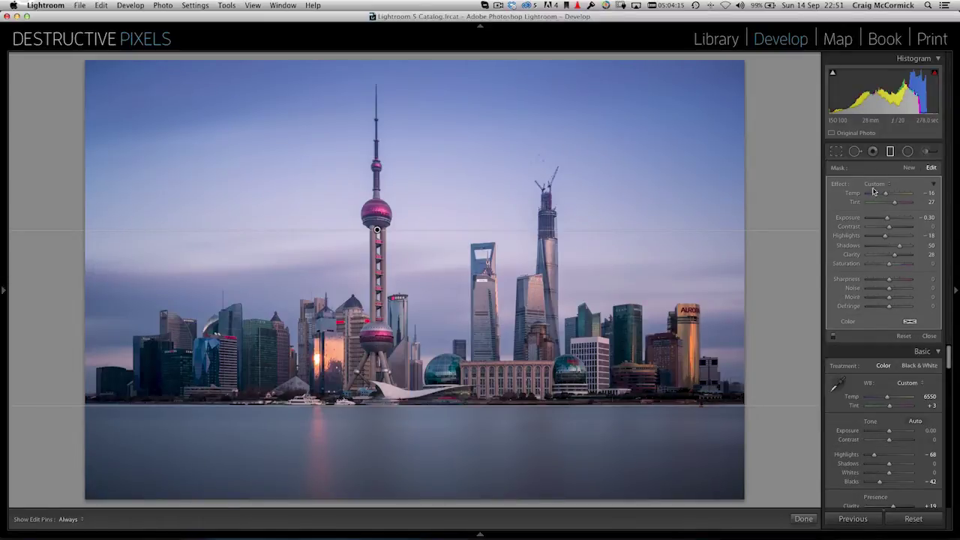
# Add a second straight graduated filter from the photo's bottom edge to just above the waterline, with Temp -13 and Tint 8
pyautogui.click(910, 168)
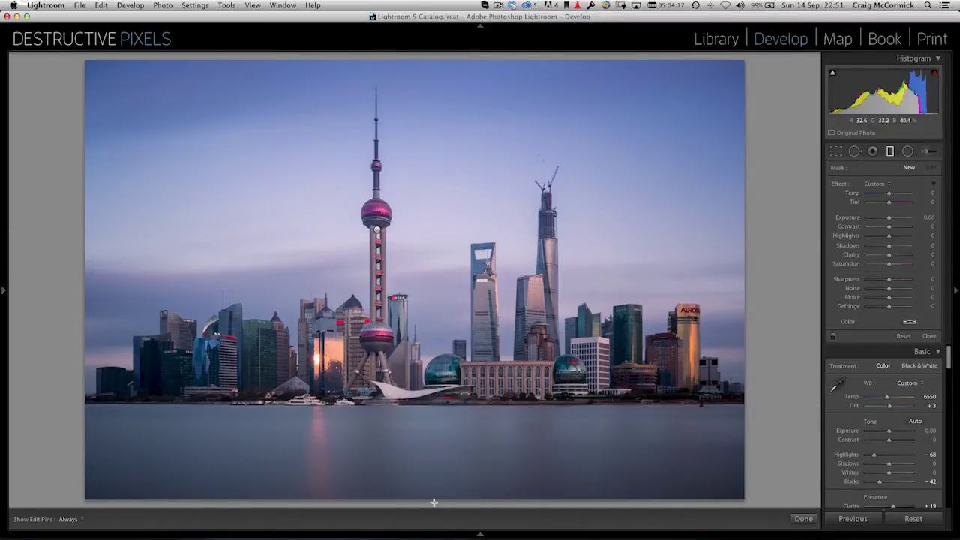
pyautogui.press('shift')
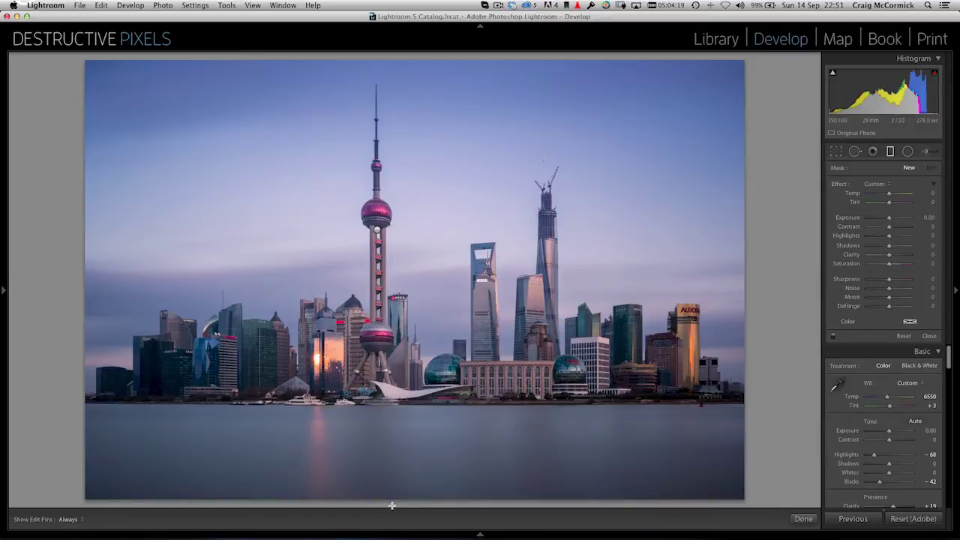
pyautogui.moveTo(392, 504); pyautogui.dragTo(391, 444)
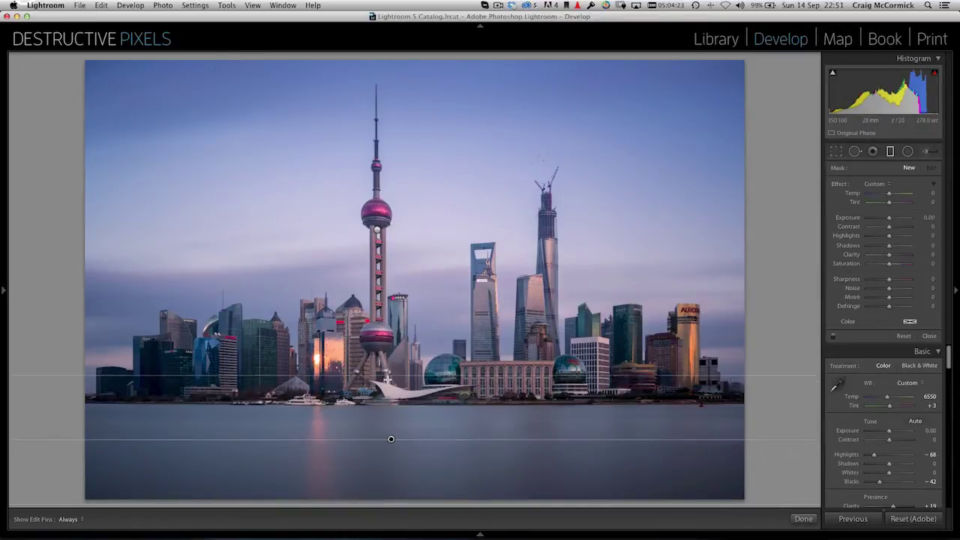
pyautogui.moveTo(390, 383); pyautogui.dragTo(389, 381)
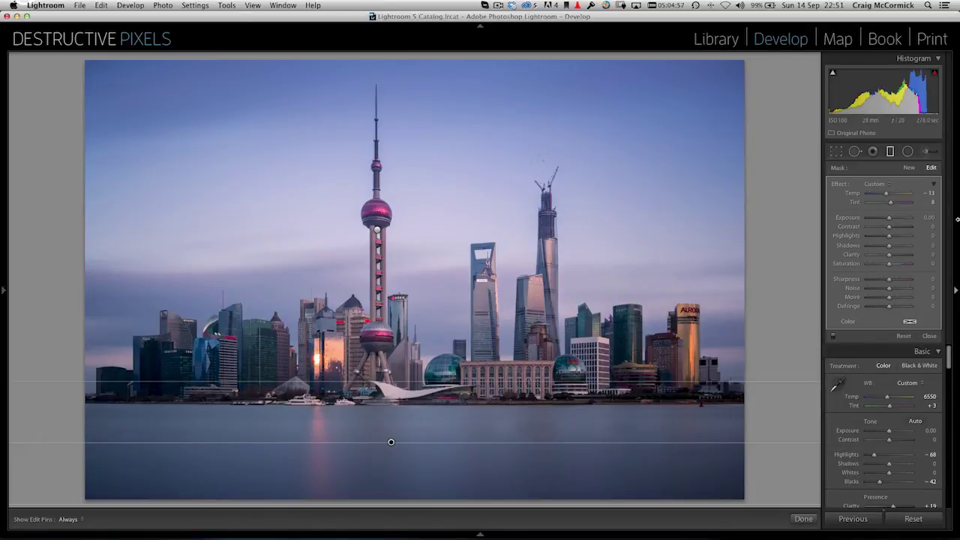
# Set the water filter's Exposure to -0.20 and compare the graduated filters off and on
pyautogui.moveTo(928, 220)
pyautogui.mouseDown()
pyautogui.moveTo(919, 219)
pyautogui.moveTo(930, 222)
pyautogui.mouseUp()
pyautogui.click(930, 224)
pyautogui.click(929, 219)
pyautogui.press('Down')
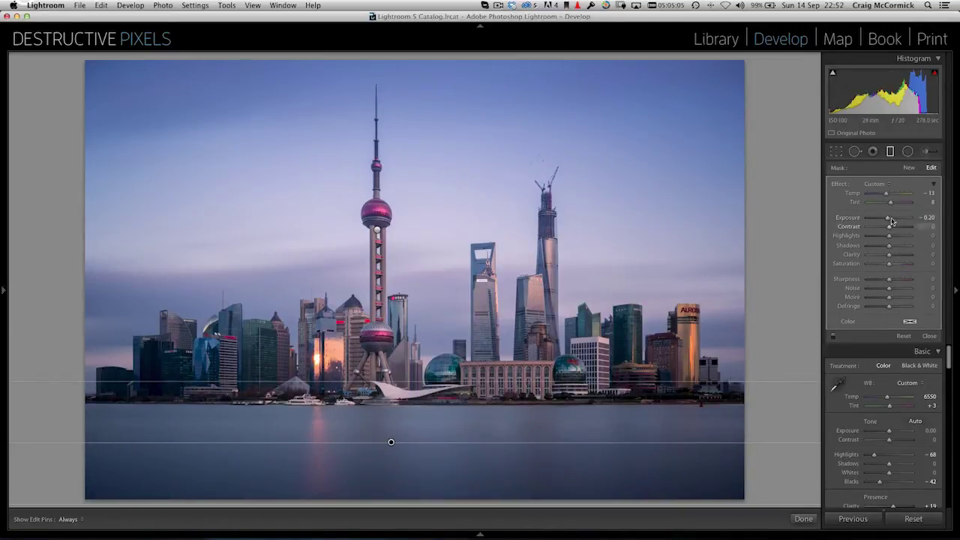
pyautogui.click(832, 337)
pyautogui.click(832, 336)
# Set the water filter's Clarity to 20 and Saturation to 10, and compare the photo with the filters off and on
pyautogui.click(927, 261)
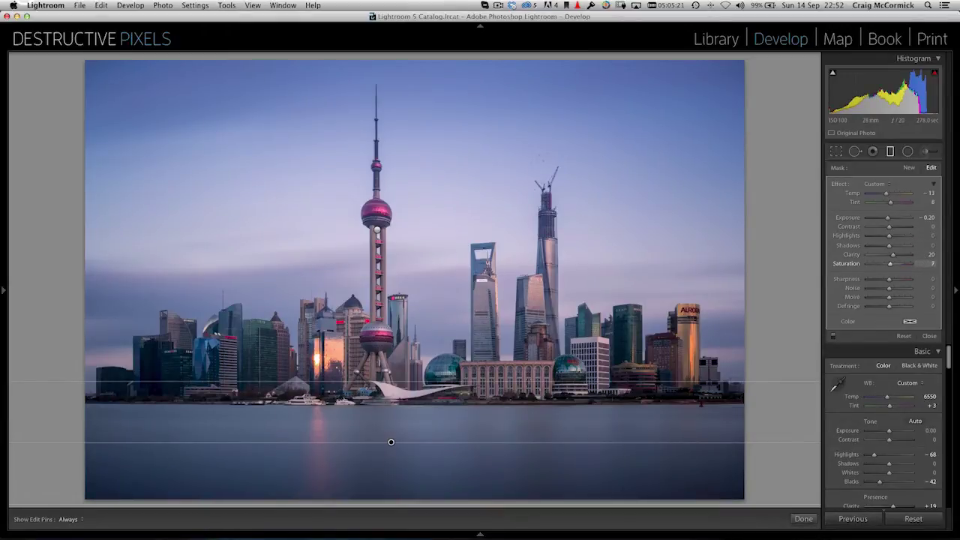
pyautogui.press('Return')
pyautogui.click(833, 336)
pyautogui.click(833, 336)
pyautogui.click(833, 336)
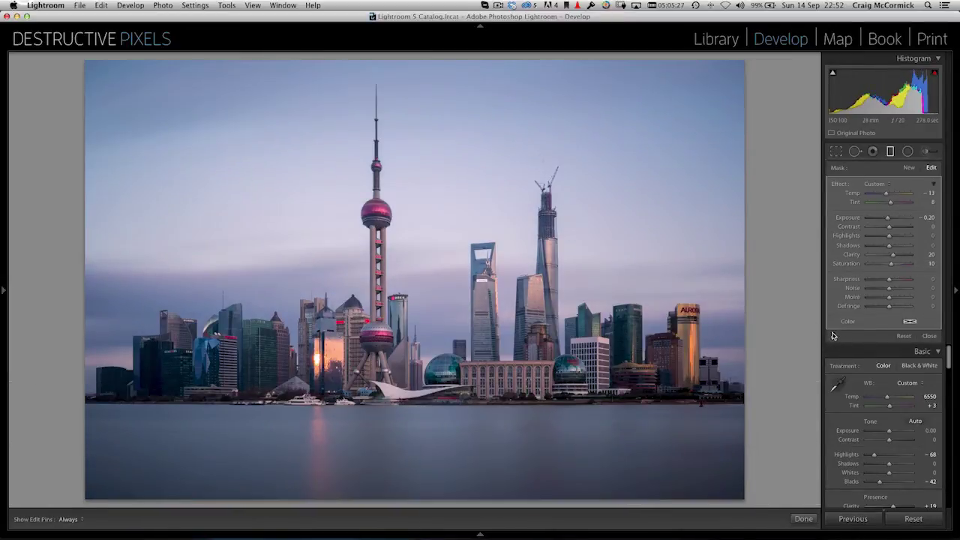
pyautogui.click(833, 336)
pyautogui.click(833, 336)
pyautogui.click(833, 336)
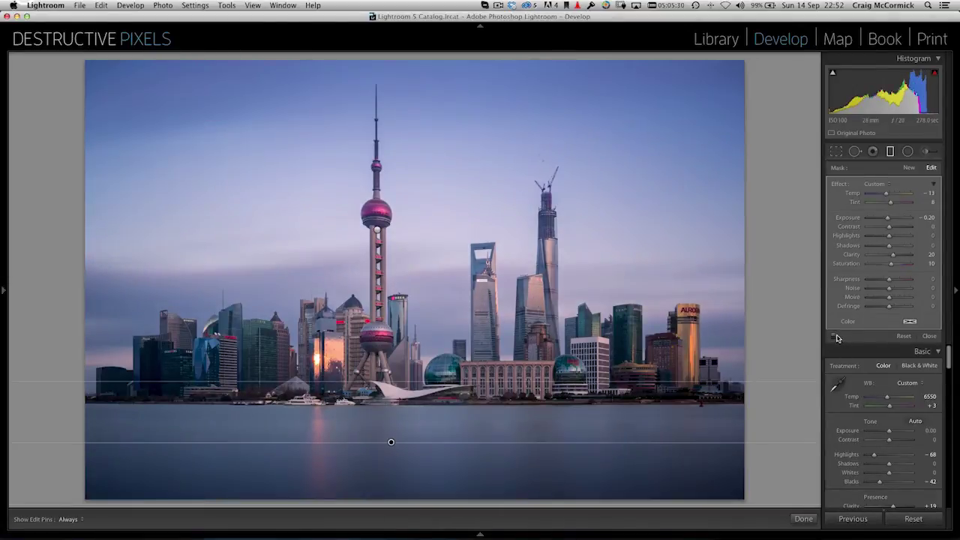
# Set up an adjustment brush with Size 5.0, Feather 60, Flow 50, Contrast 9 and Clarity 20, keeping Auto Mask on
pyautogui.click(927, 152)
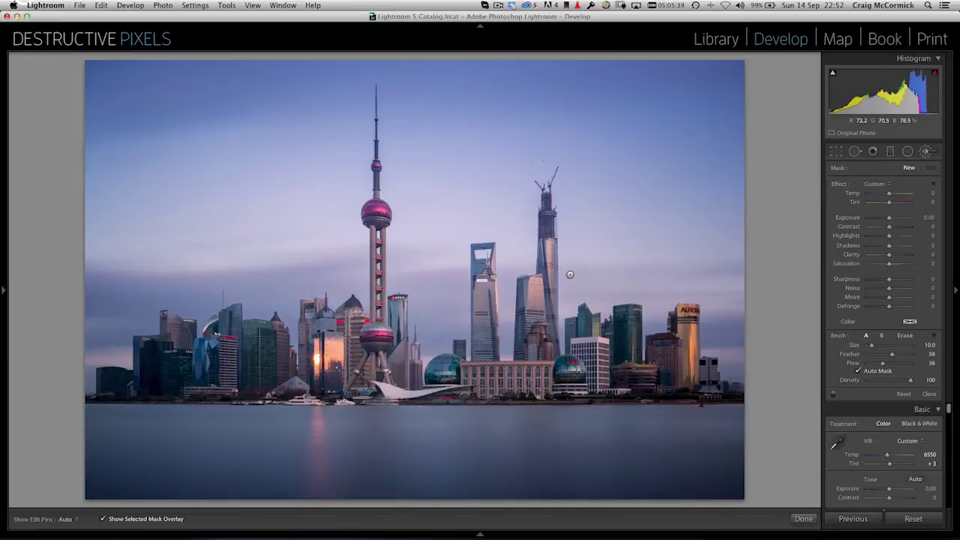
pyautogui.press('[')
pyautogui.press('[')
pyautogui.press('[')
pyautogui.press('[')
pyautogui.press('[')
pyautogui.moveTo(891, 354); pyautogui.dragTo(887, 365)
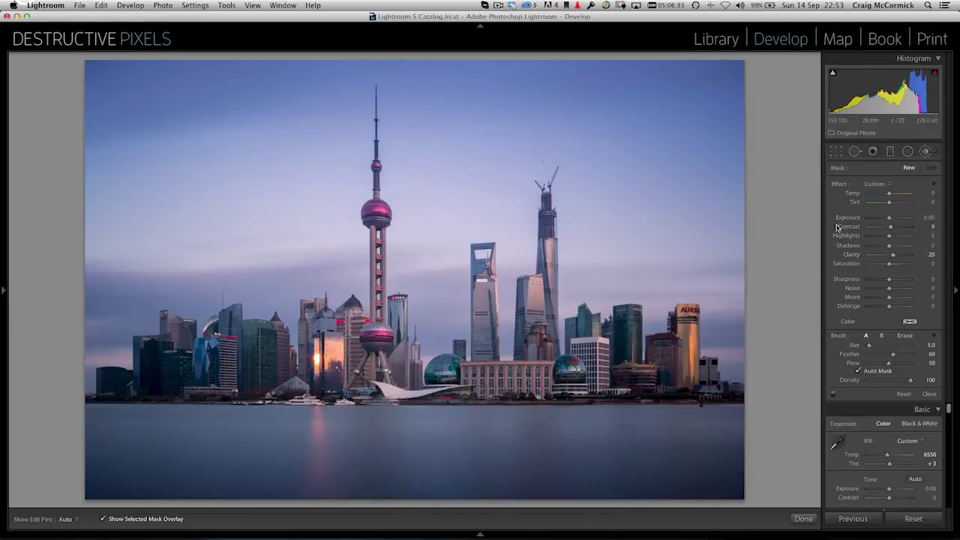
# Brush the adjustment over the tall tower with the cranes and check its coverage with the mask overlay, hiding the edit pins
pyautogui.press('h')
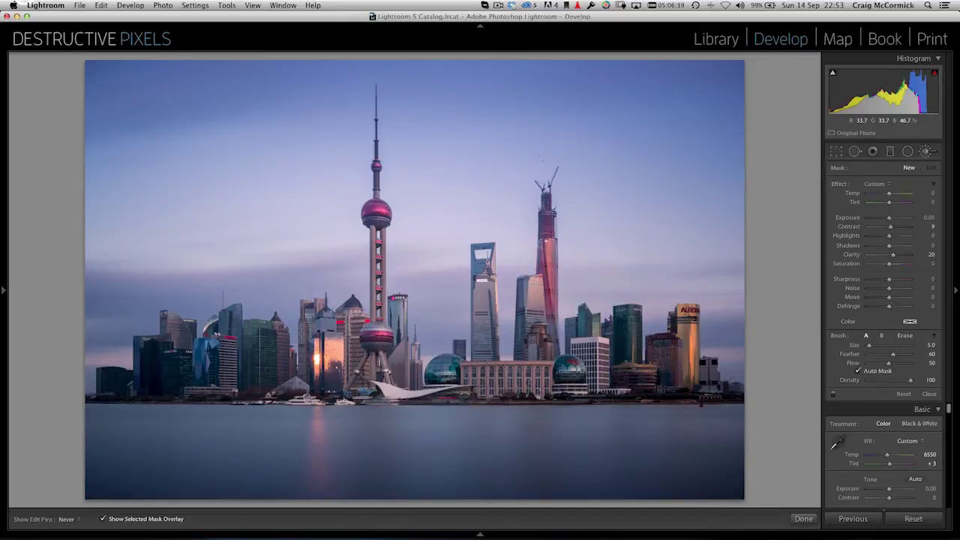
pyautogui.press('h')
pyautogui.click(547, 214)
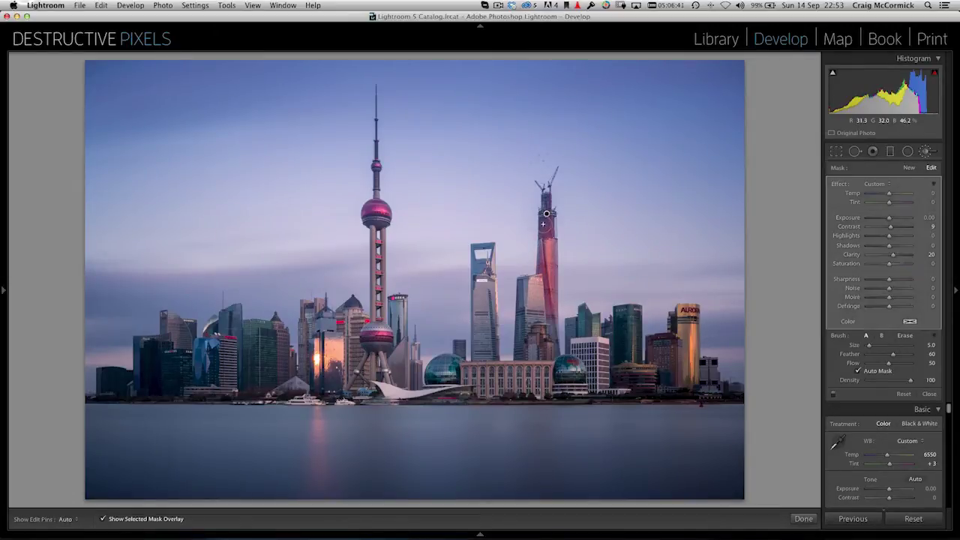
pyautogui.press('o')
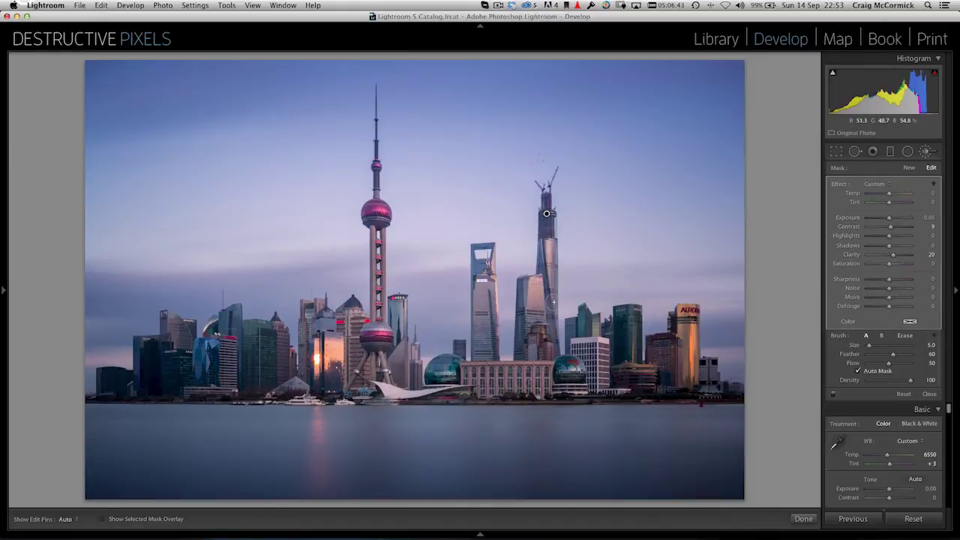
pyautogui.press('o')
pyautogui.press('h')
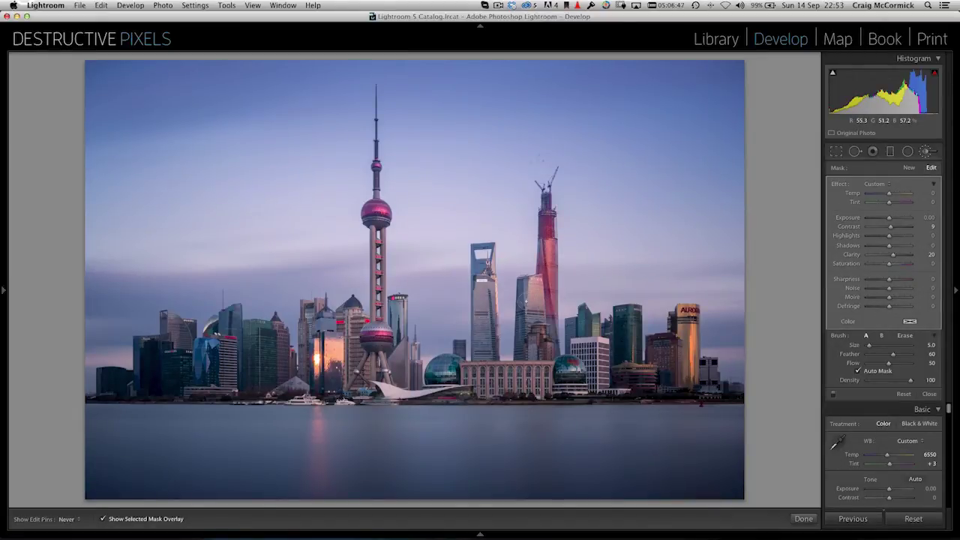
# Brush the adjustment over the skyscraper beside the crane tower and the tower with the opening near its top
pyautogui.moveTo(526, 301)
pyautogui.mouseDown()
pyautogui.moveTo(527, 269)
pyautogui.moveTo(516, 356)
pyautogui.moveTo(519, 328)
pyautogui.moveTo(520, 350)
pyautogui.moveTo(537, 311)
pyautogui.moveTo(555, 348)
pyautogui.moveTo(553, 307)
pyautogui.moveTo(557, 347)
pyautogui.moveTo(555, 308)
pyautogui.moveTo(525, 327)
pyautogui.moveTo(522, 350)
pyautogui.moveTo(534, 314)
pyautogui.moveTo(543, 328)
pyautogui.moveTo(552, 298)
pyautogui.mouseUp()
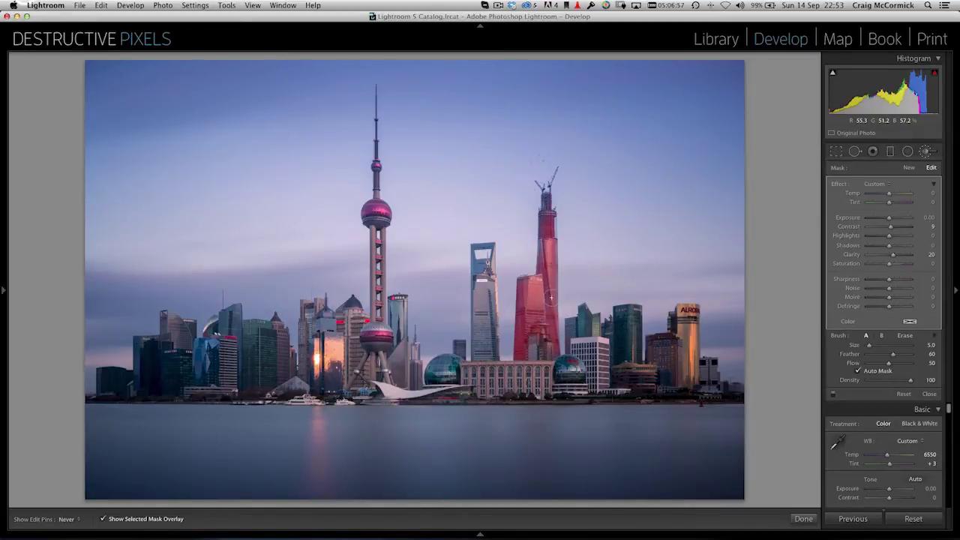
pyautogui.moveTo(555, 249); pyautogui.dragTo(549, 235)
pyautogui.moveTo(490, 314); pyautogui.dragTo(479, 267)
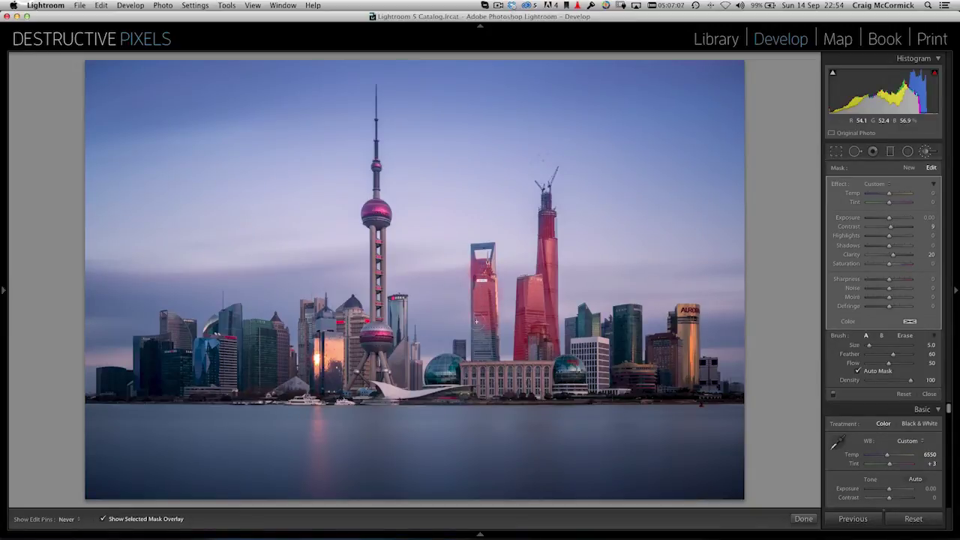
pyautogui.moveTo(477, 349)
pyautogui.mouseDown()
pyautogui.moveTo(491, 354)
pyautogui.moveTo(488, 332)
pyautogui.moveTo(483, 355)
pyautogui.moveTo(488, 303)
pyautogui.mouseUp()
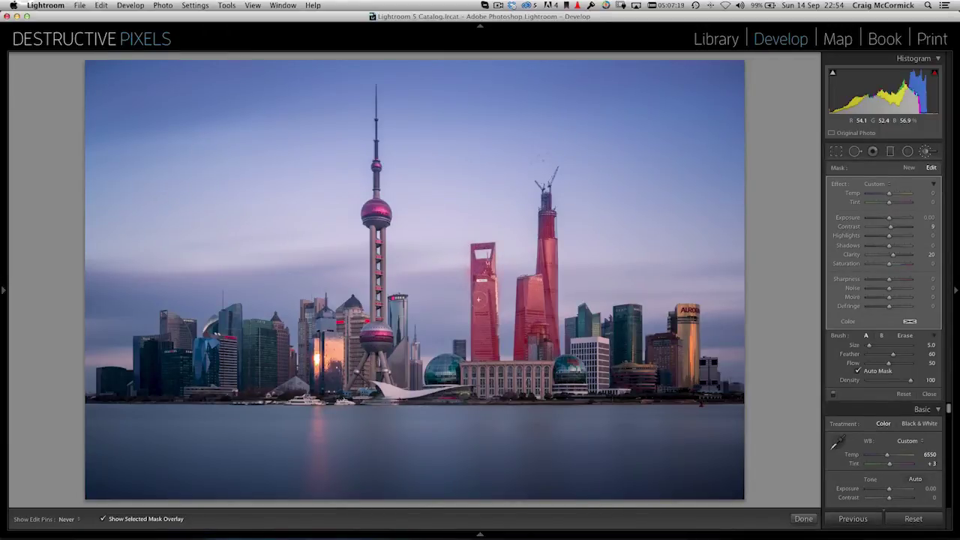
pyautogui.moveTo(479, 300); pyautogui.dragTo(483, 341)
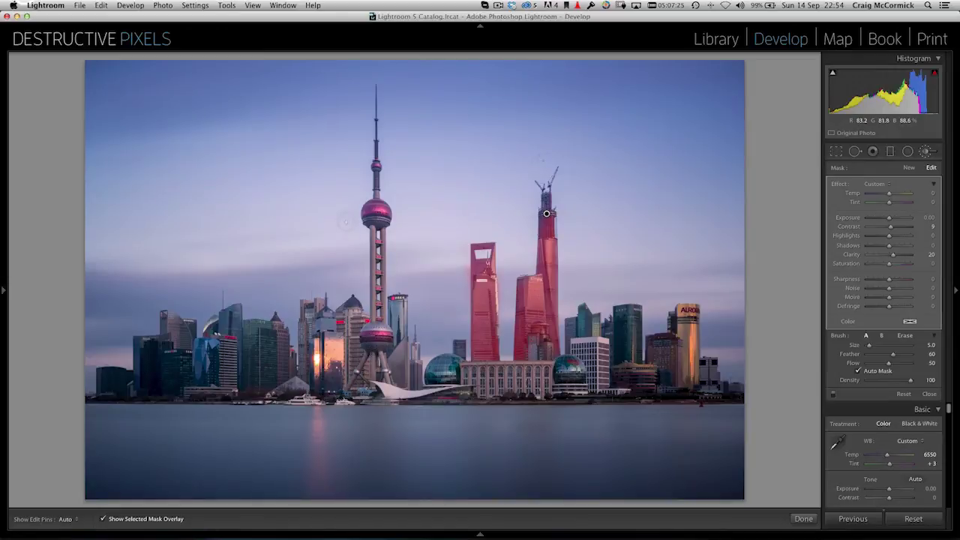
# Brush the adjustment over the shaft and the two large spheres of the Oriental Pearl Tower, with the edit pins hidden
pyautogui.press('super+equal')
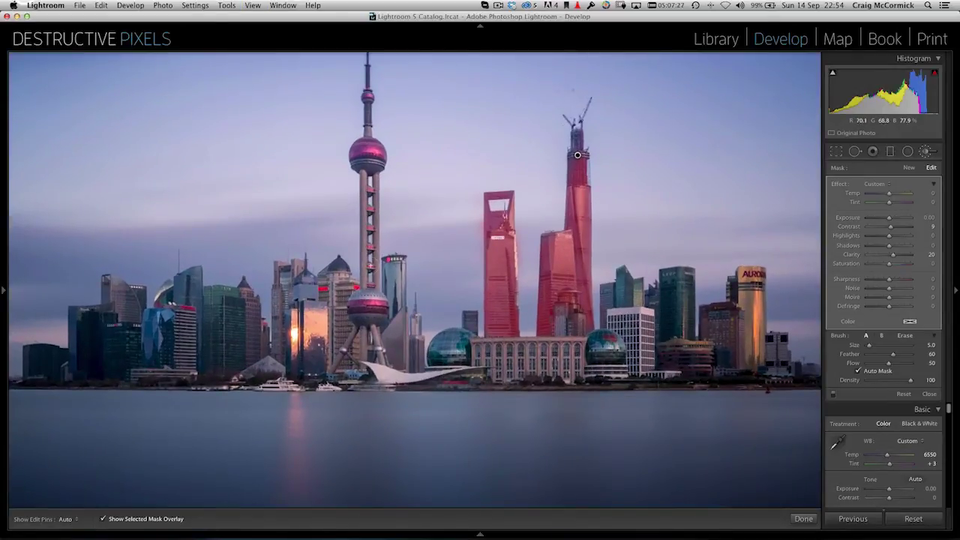
pyautogui.moveTo(333, 198); pyautogui.dragTo(353, 275)
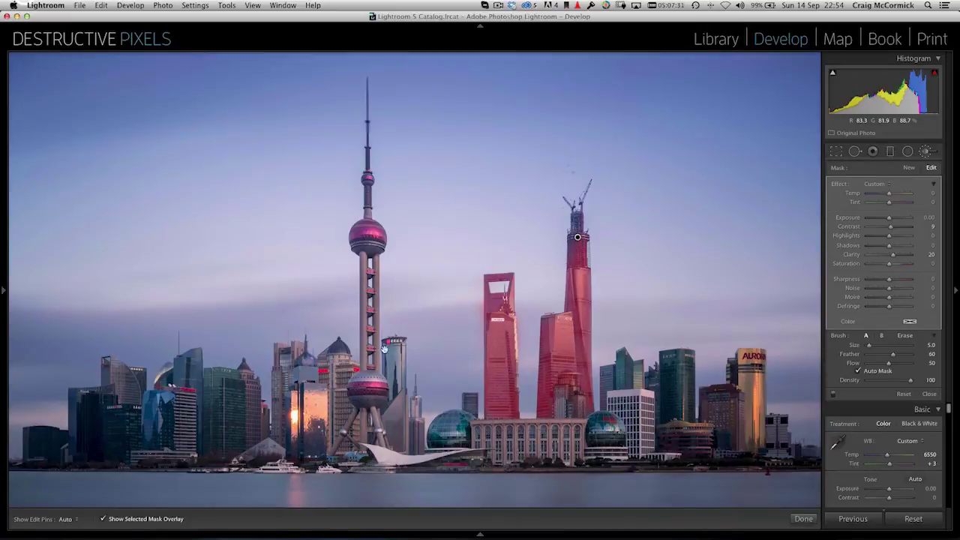
pyautogui.press('o')
pyautogui.moveTo(577, 237)
pyautogui.press('h')
pyautogui.moveTo(359, 393)
pyautogui.mouseDown()
pyautogui.moveTo(376, 390)
pyautogui.moveTo(377, 365)
pyautogui.mouseUp()
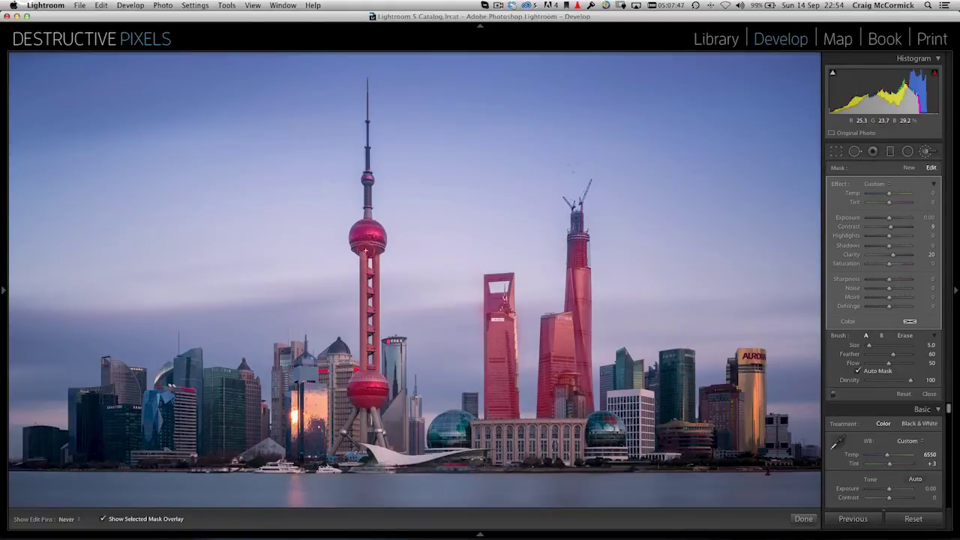
# Brush the adjustment over the group of narrow buildings immediately right of the Oriental Pearl Tower
pyautogui.press('h')
pyautogui.press('h')
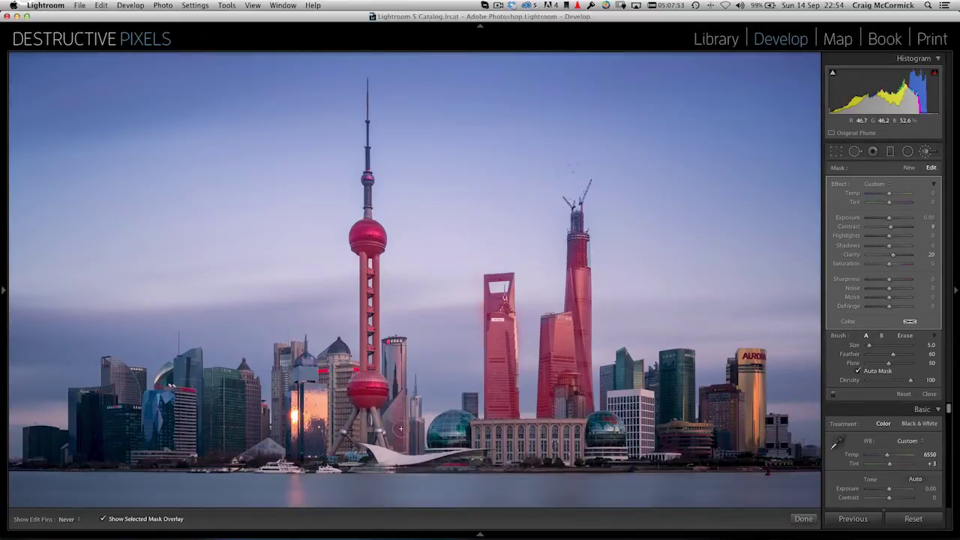
pyautogui.moveTo(389, 424); pyautogui.dragTo(392, 340)
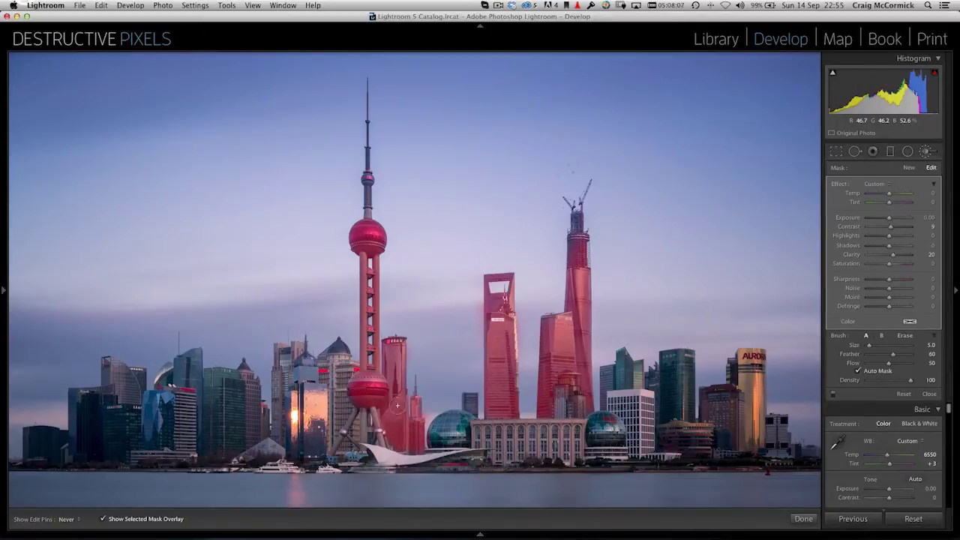
# Hide the mask overlay, set the brush's Clarity to 38 and compare the photo with the brush adjustment off and on
pyautogui.press('h')
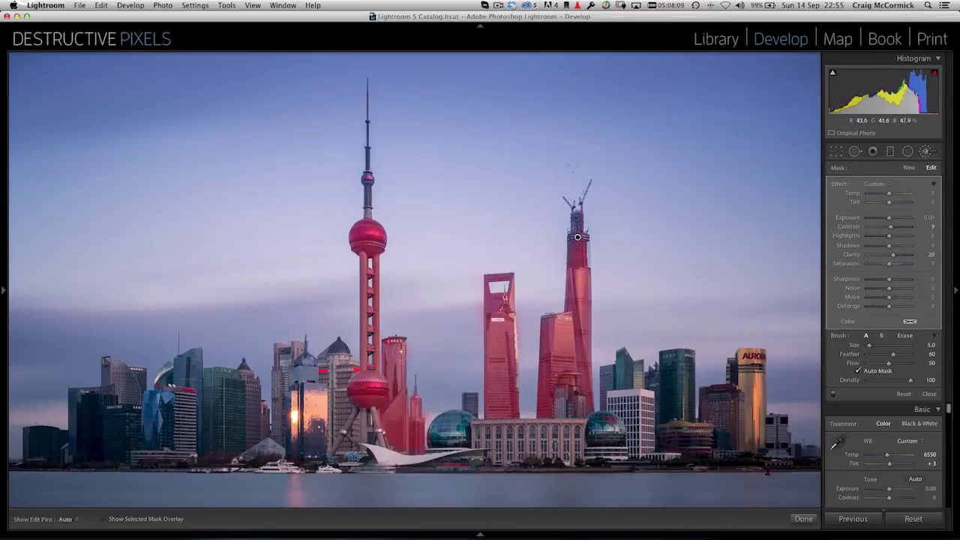
pyautogui.press('o')
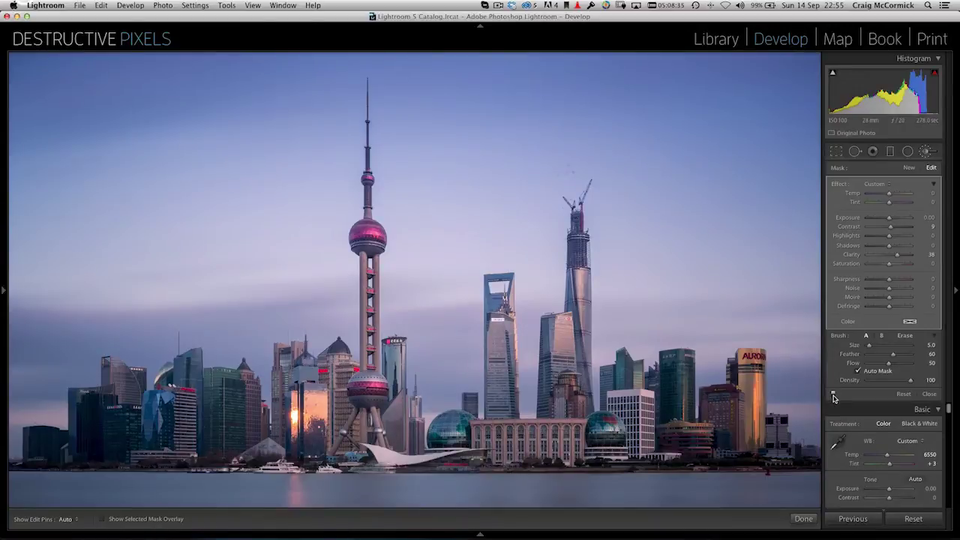
pyautogui.click(832, 395)
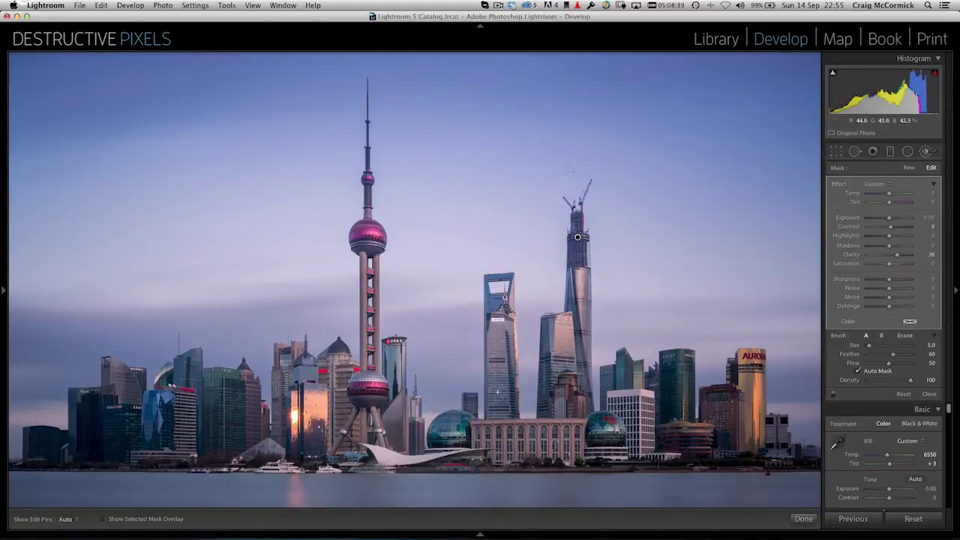
# Show the mask overlay and brush over the long low building, the glass dome left of it and the small block behind
pyautogui.press('h')
pyautogui.press('o')
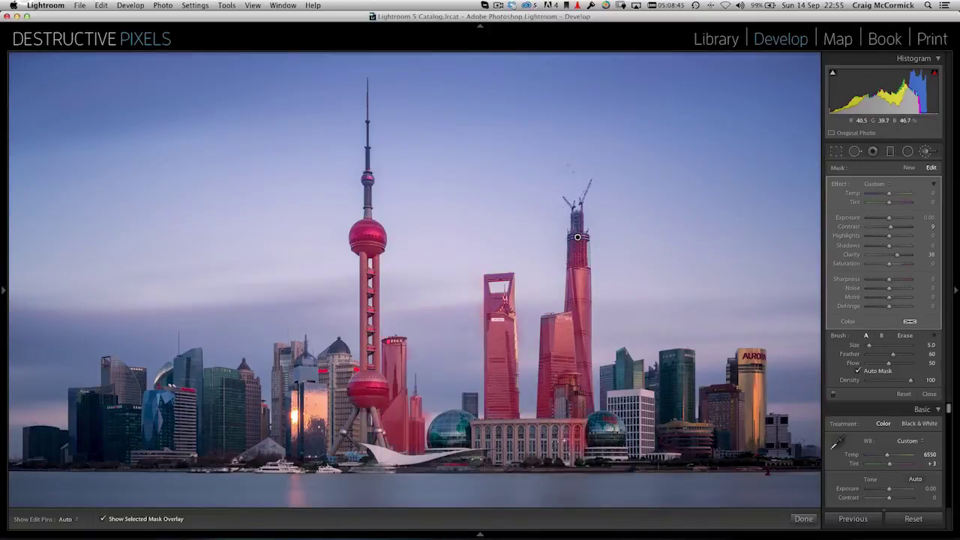
pyautogui.press('h')
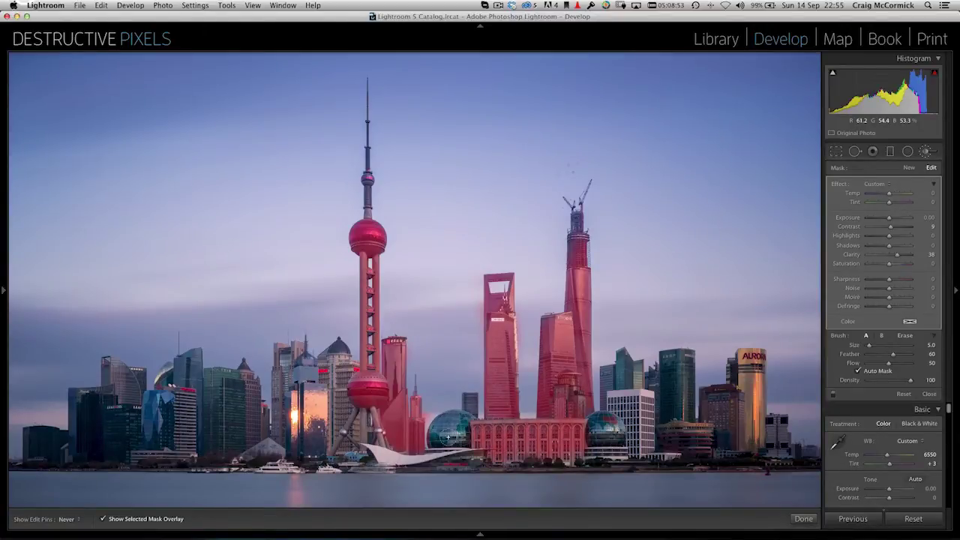
pyautogui.moveTo(466, 428)
pyautogui.mouseDown()
pyautogui.moveTo(432, 435)
pyautogui.moveTo(443, 440)
pyautogui.moveTo(470, 416)
pyautogui.moveTo(468, 435)
pyautogui.mouseUp()
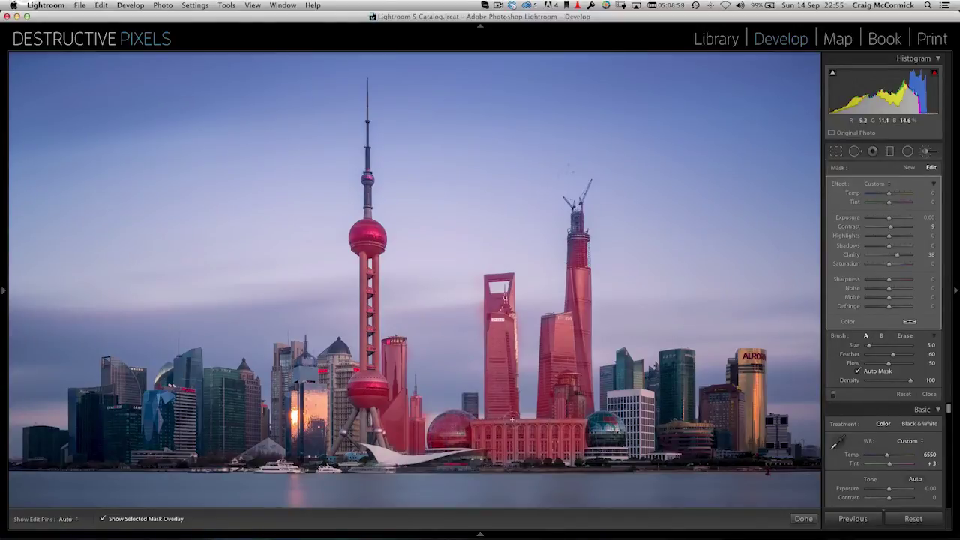
pyautogui.press('h')
pyautogui.moveTo(470, 412)
pyautogui.mouseDown()
pyautogui.moveTo(470, 399)
pyautogui.moveTo(469, 410)
pyautogui.mouseUp()
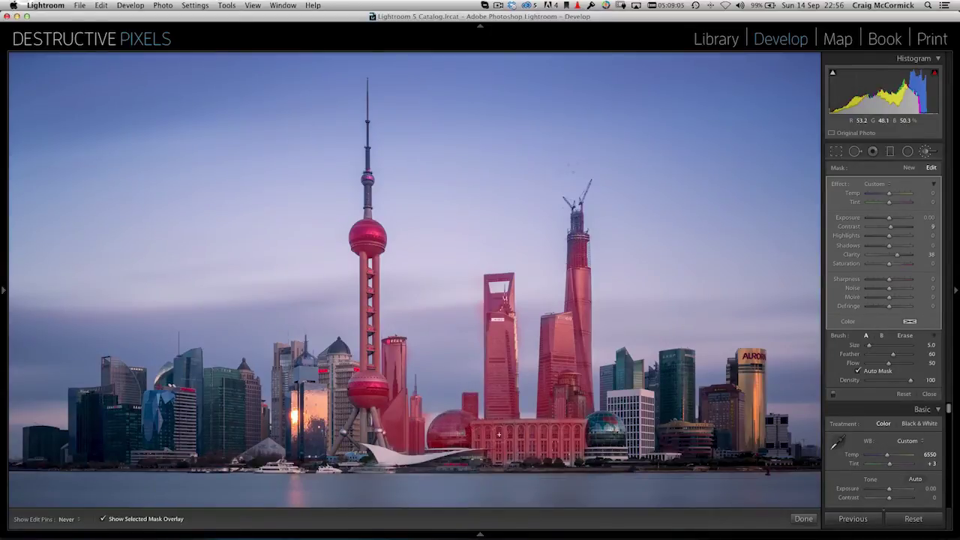
# Brush the adjustment over the glass building with the sun reflection left of the Oriental Pearl Tower
pyautogui.press('h')
pyautogui.moveTo(375, 402)
pyautogui.mouseDown()
pyautogui.moveTo(384, 395)
pyautogui.moveTo(371, 383)
pyautogui.mouseUp()
pyautogui.press('h')
pyautogui.moveTo(306, 363)
pyautogui.mouseDown()
pyautogui.moveTo(313, 446)
pyautogui.moveTo(318, 428)
pyautogui.moveTo(325, 442)
pyautogui.moveTo(299, 444)
pyautogui.mouseUp()
pyautogui.moveTo(285, 409)
pyautogui.mouseDown()
pyautogui.moveTo(289, 435)
pyautogui.moveTo(285, 423)
pyautogui.mouseUp()
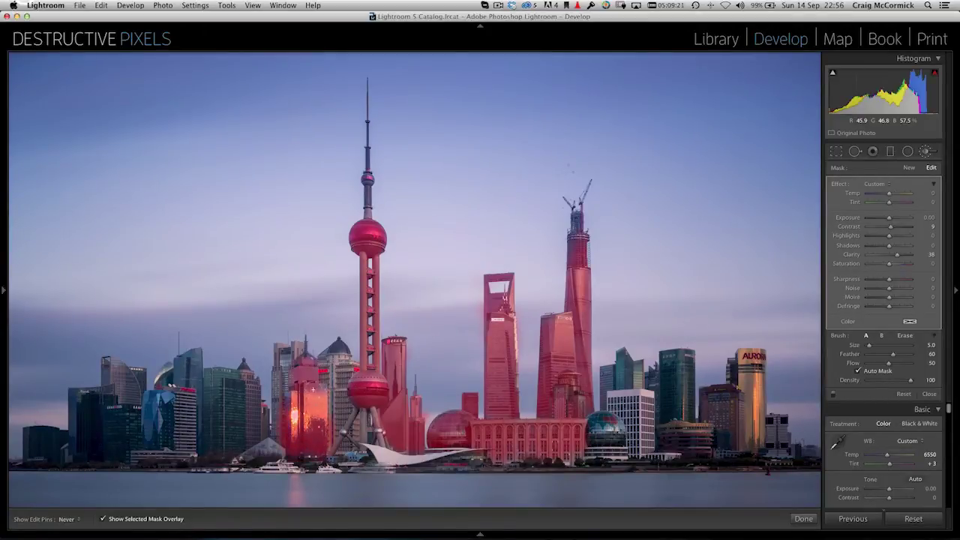
# Hide the mask overlay, compare the photo with the brush adjustment off and on, and close the adjustment brush
pyautogui.press('h')
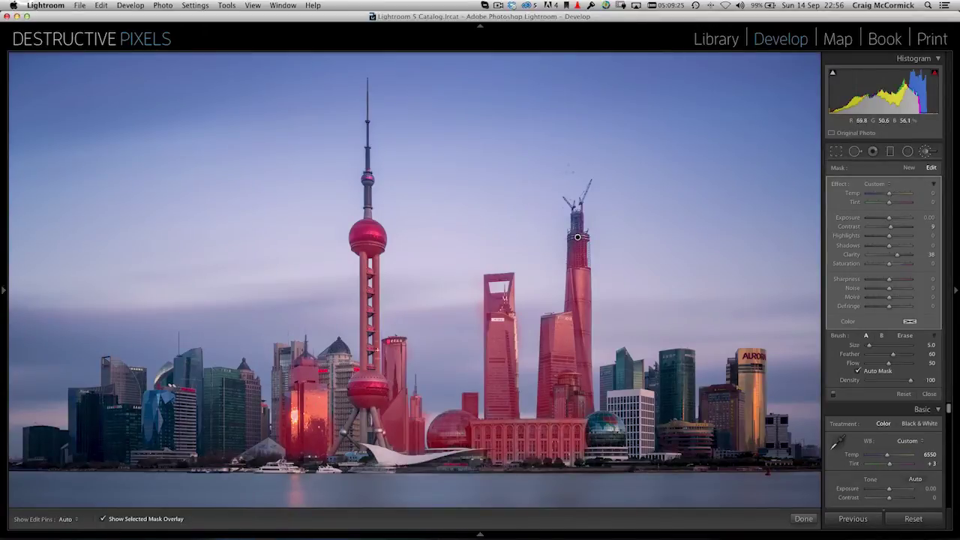
pyautogui.press('o')
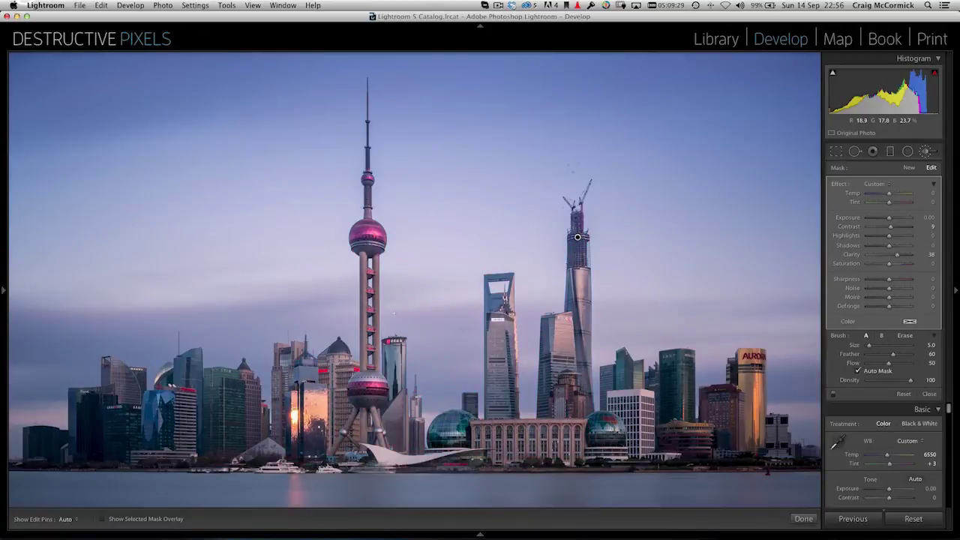
pyautogui.click(834, 395)
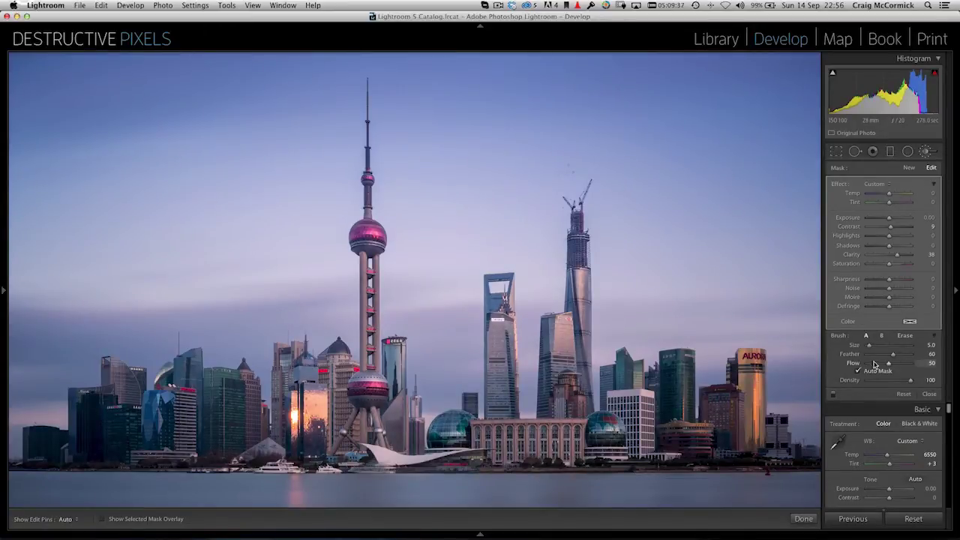
pyautogui.click(929, 394)
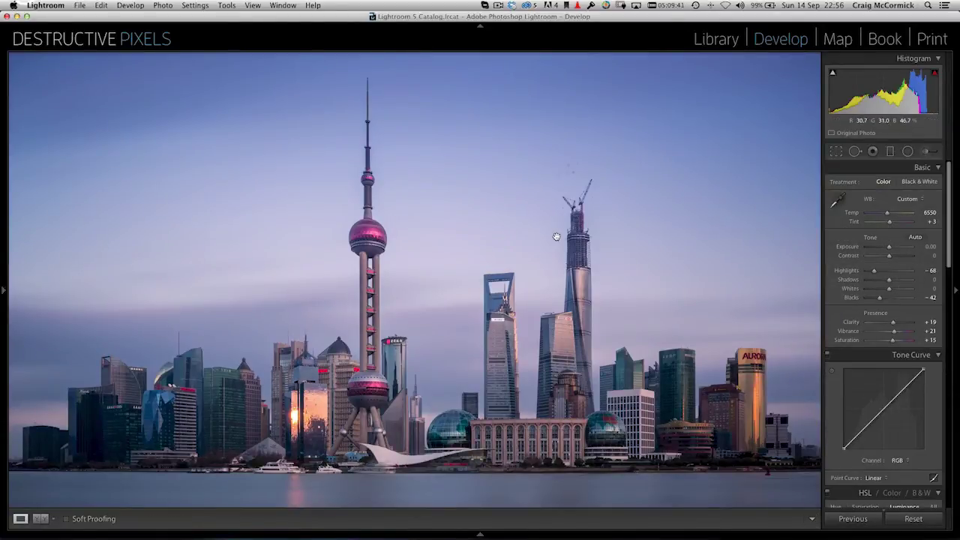
# Compare the whole edited photo with its Before version and return to the edited view
pyautogui.press('super+minus')
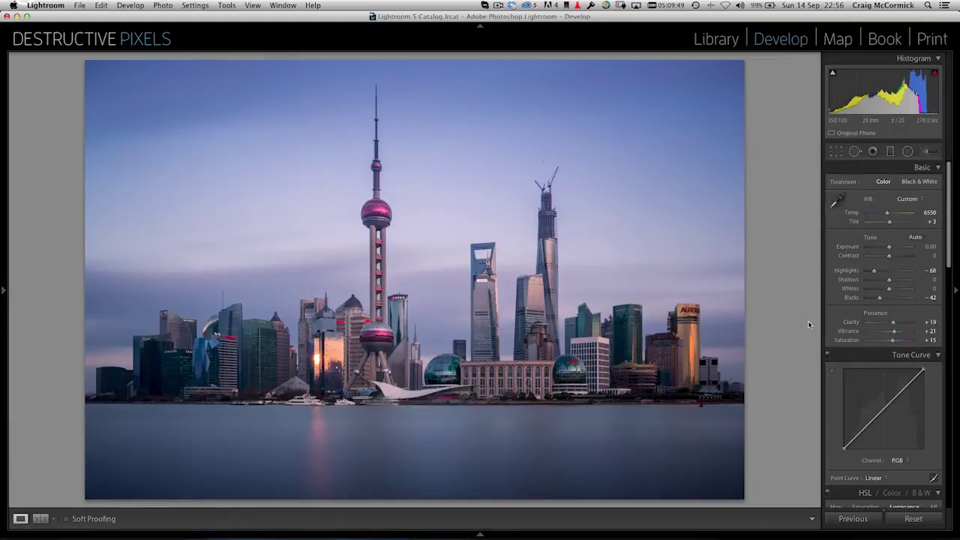
pyautogui.press('\\')
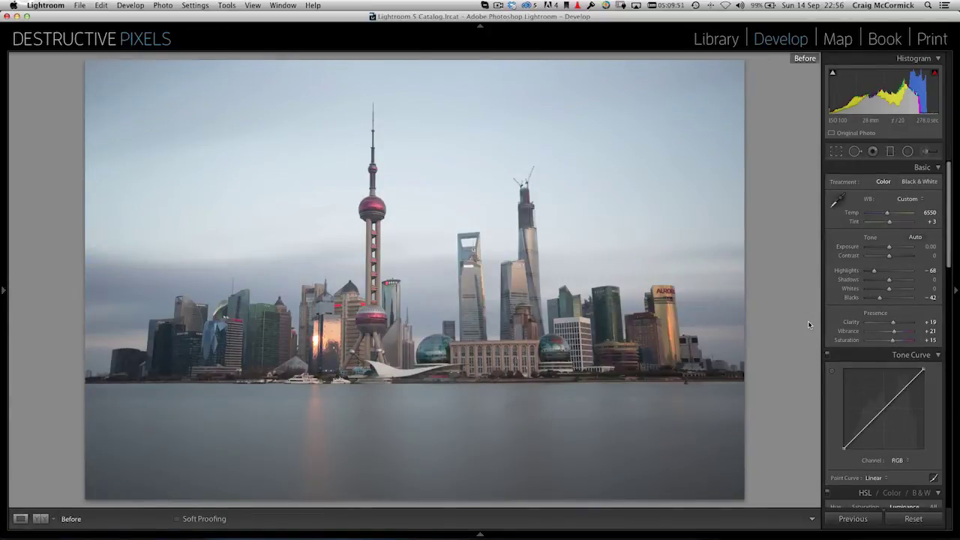
pyautogui.press('\\')
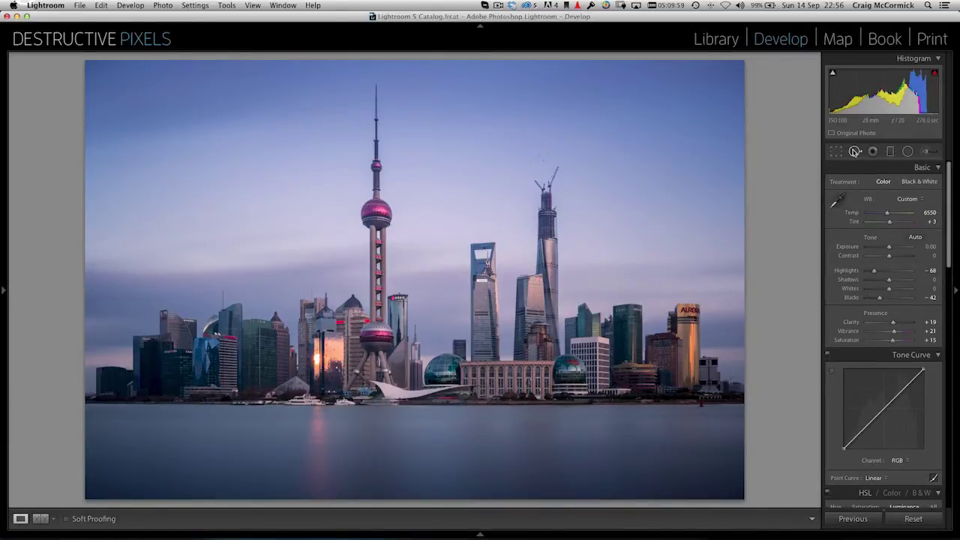
# Turn on Visualize Spots for the Spot Removal tool and clone out two sky spots left of the Oriental Pearl Tower
pyautogui.click(855, 151)
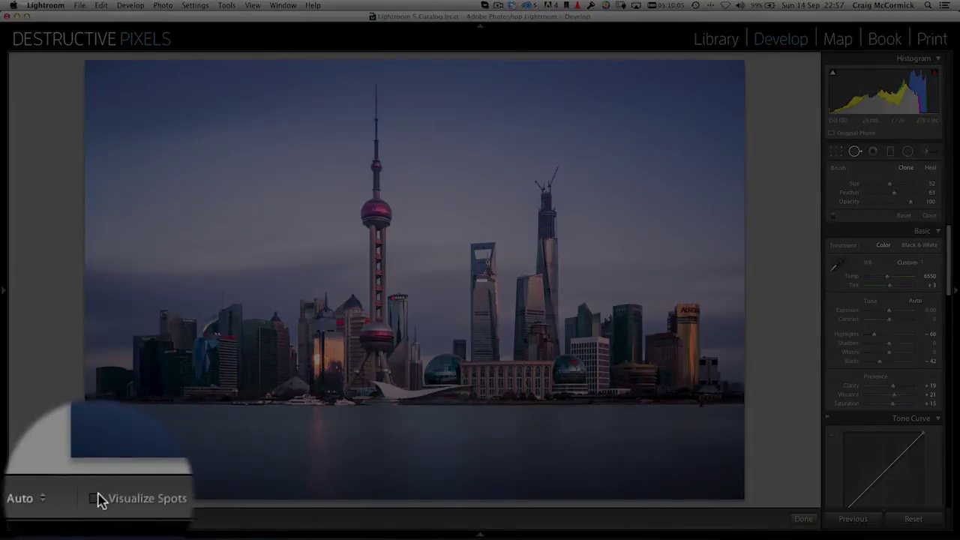
pyautogui.click(97, 519)
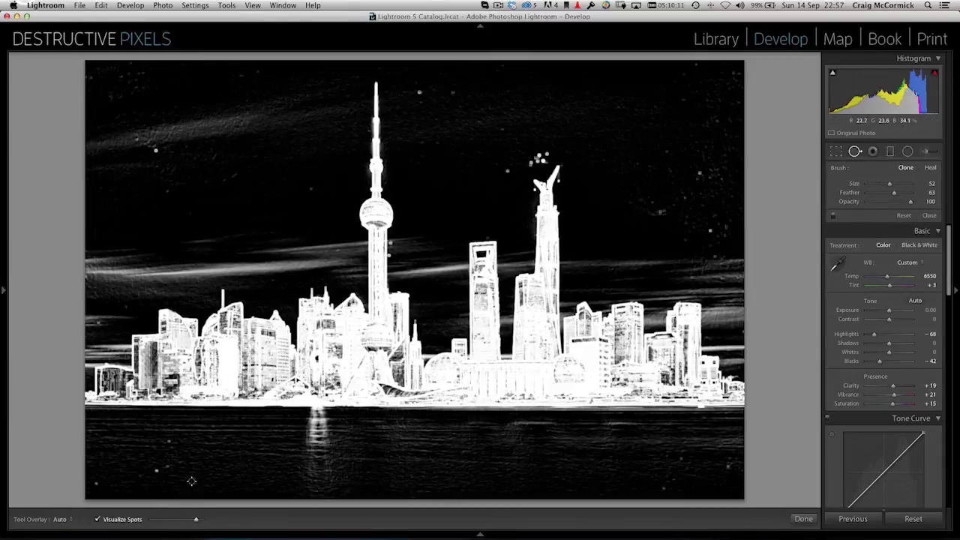
pyautogui.press('super+equal')
pyautogui.press('super+equal')
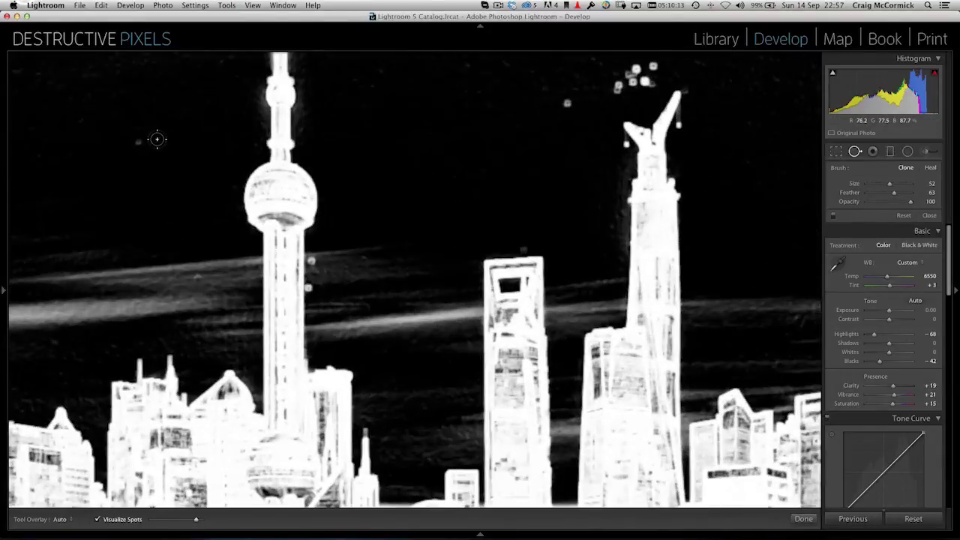
pyautogui.moveTo(206, 181); pyautogui.dragTo(606, 329)
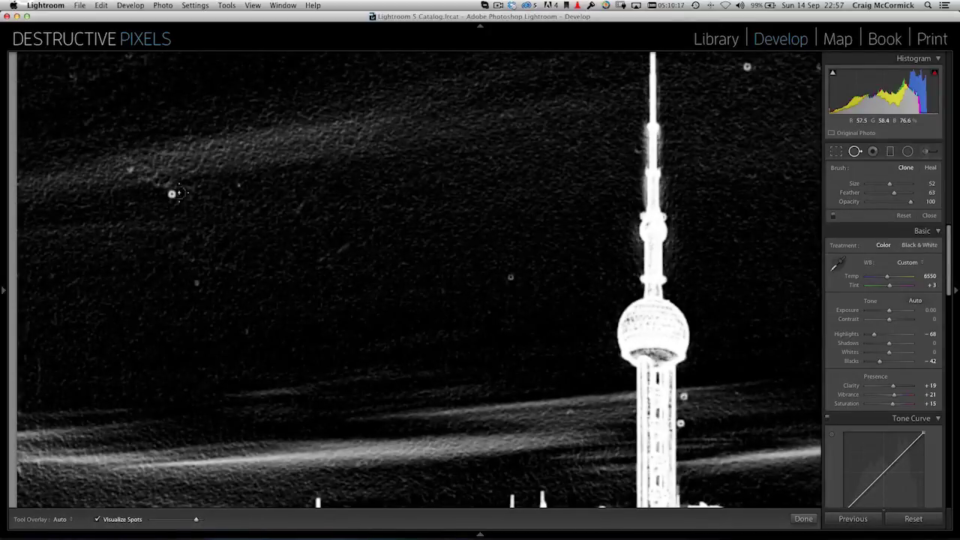
pyautogui.click(171, 194)
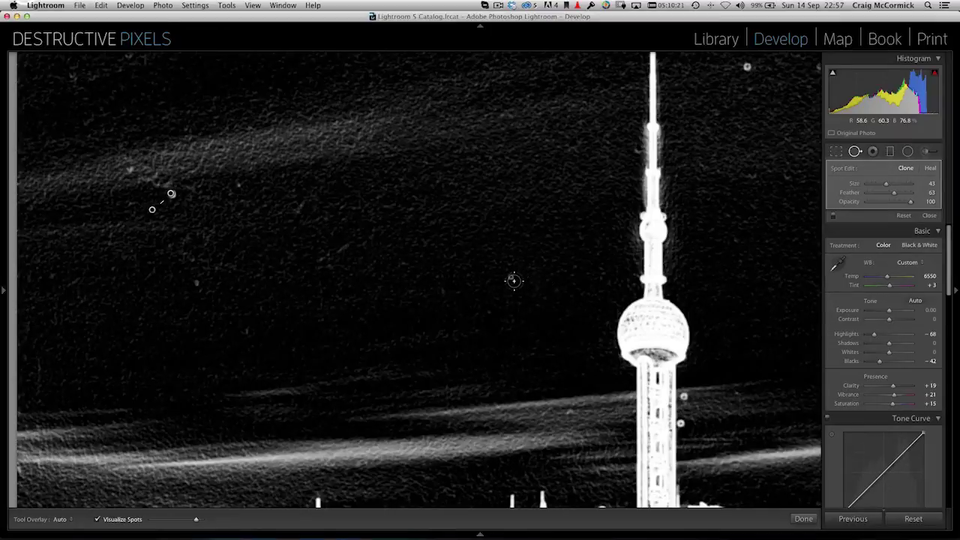
pyautogui.click(511, 277)
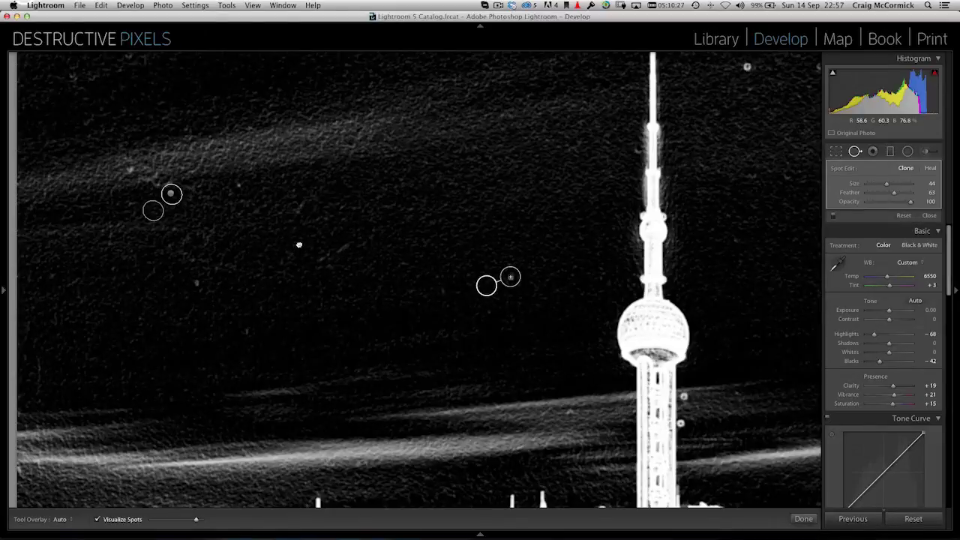
# Clone out the cluster of sky spots above the crane tower, using brush Size 36 for the strokes over the remaining ones
pyautogui.moveTo(365, 231); pyautogui.dragTo(378, 237)
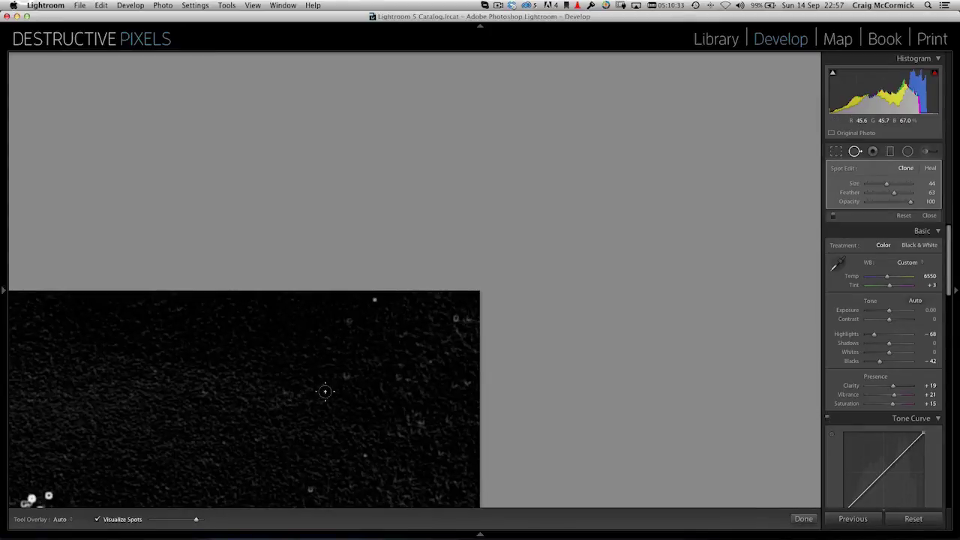
pyautogui.moveTo(225, 377); pyautogui.dragTo(546, 180)
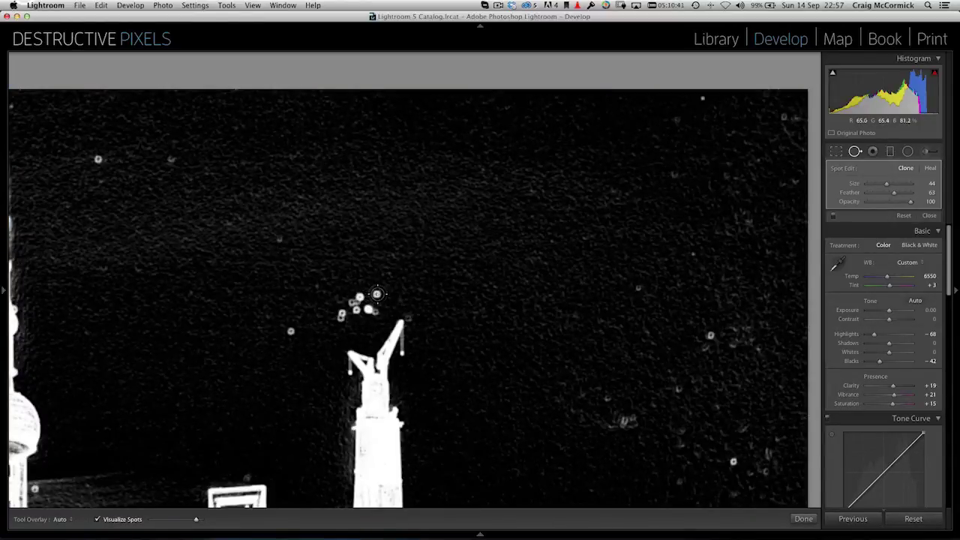
pyautogui.click(376, 294)
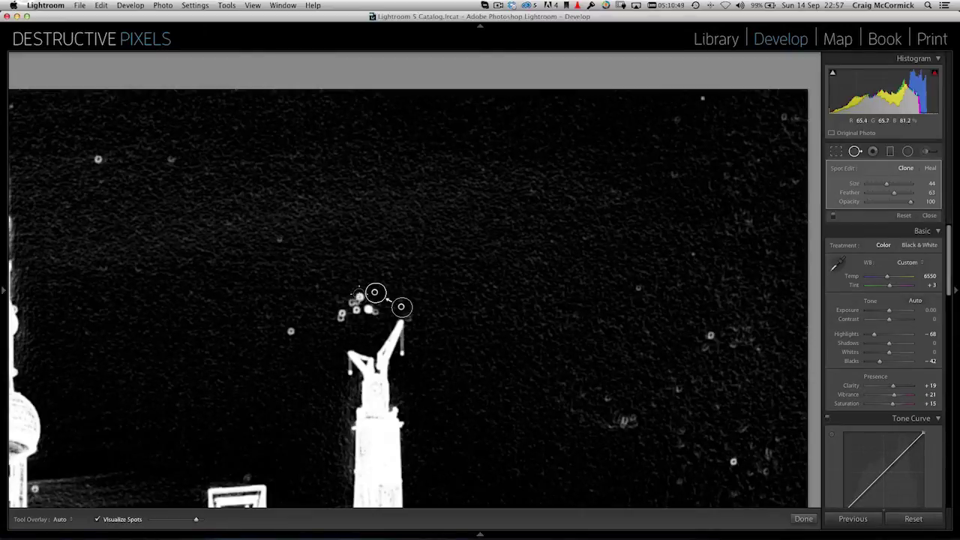
pyautogui.click(360, 296)
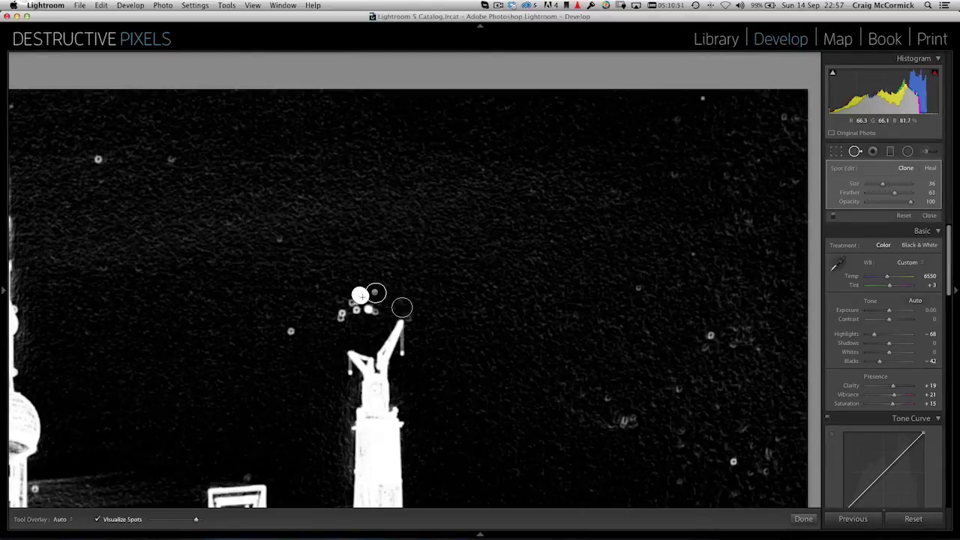
pyautogui.moveTo(351, 300); pyautogui.dragTo(360, 309)
pyautogui.moveTo(380, 312)
pyautogui.mouseDown()
pyautogui.moveTo(351, 309)
pyautogui.moveTo(339, 322)
pyautogui.mouseUp()
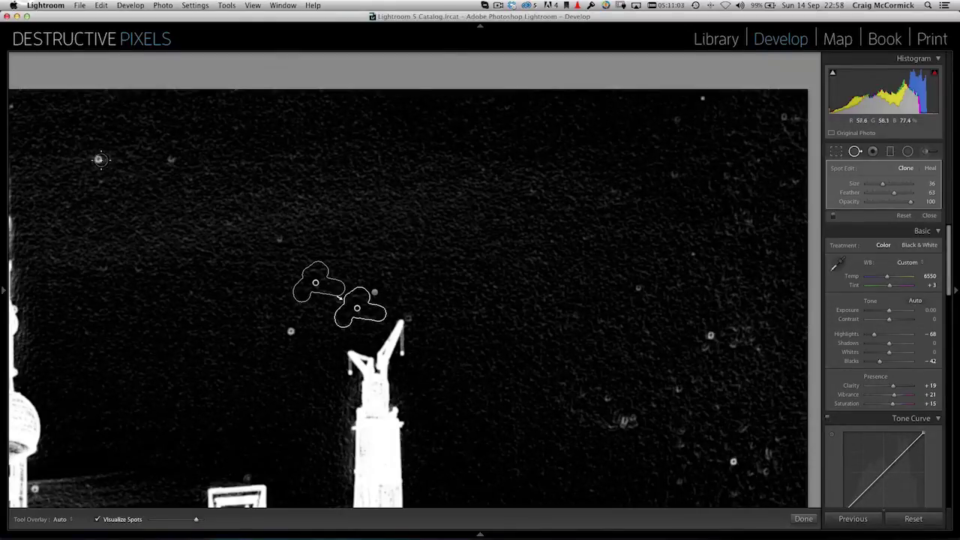
# Clone out the two spots in the upper-left sky and the one left of the crane tower, using brush Size 47
pyautogui.scroll(3, 98, 159)
pyautogui.click(98, 158)
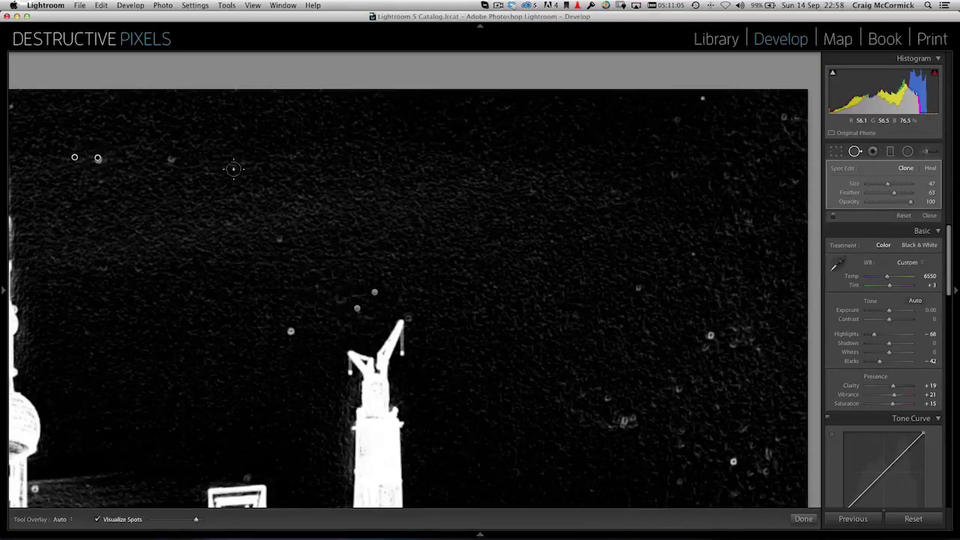
pyautogui.scroll(1, 171, 160)
pyautogui.click(172, 159)
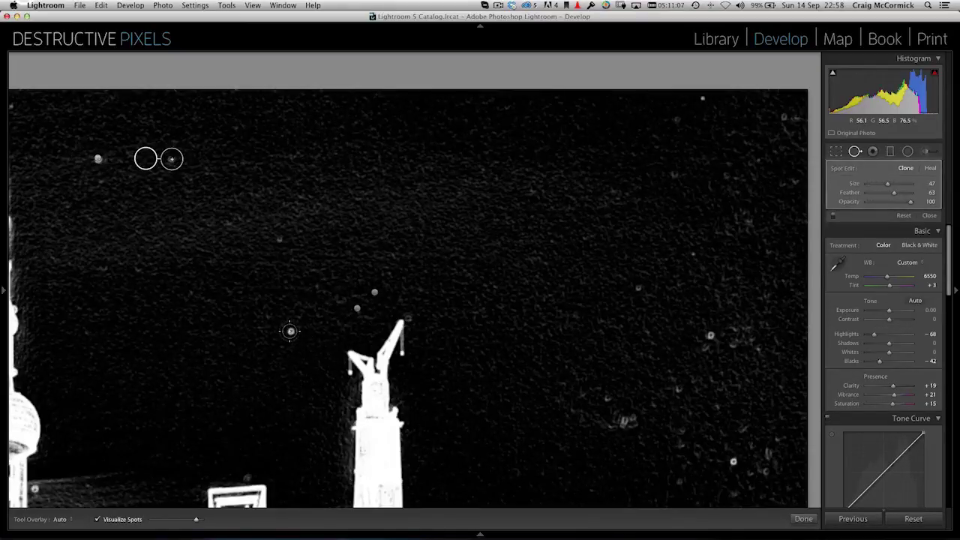
pyautogui.click(291, 330)
# Clone out the sky spots right of the crane tower, including the low cluster and those near the upper edge, using brush Sizes 49 to 53
pyautogui.scroll(1, 637, 286)
pyautogui.click(637, 287)
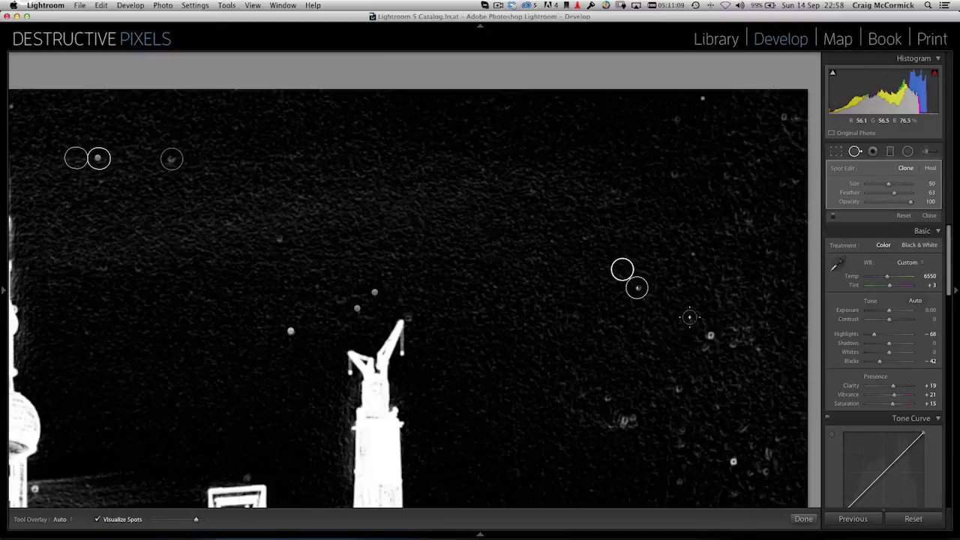
pyautogui.click(711, 336)
pyautogui.scroll(1, 733, 462)
pyautogui.click(732, 461)
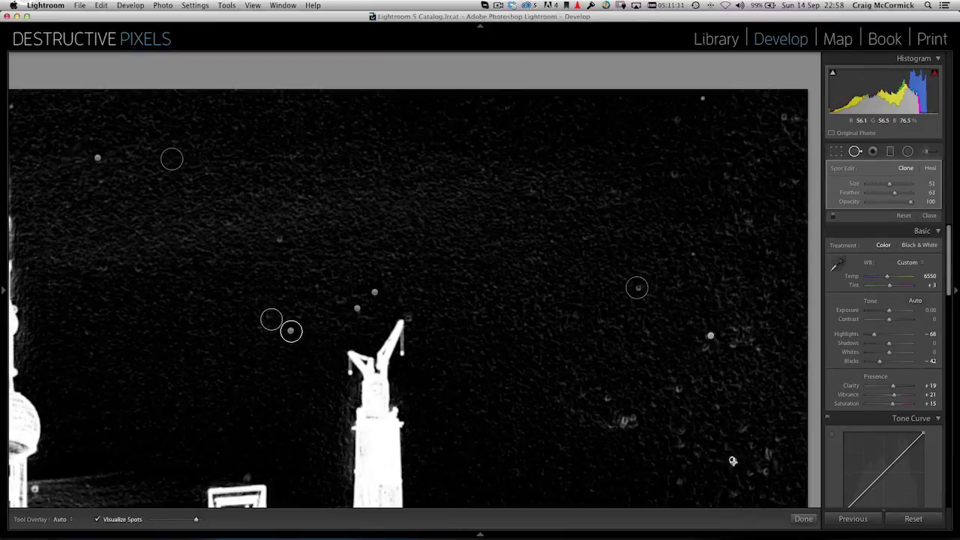
pyautogui.scroll(-1, 636, 420)
pyautogui.moveTo(634, 417); pyautogui.dragTo(622, 423)
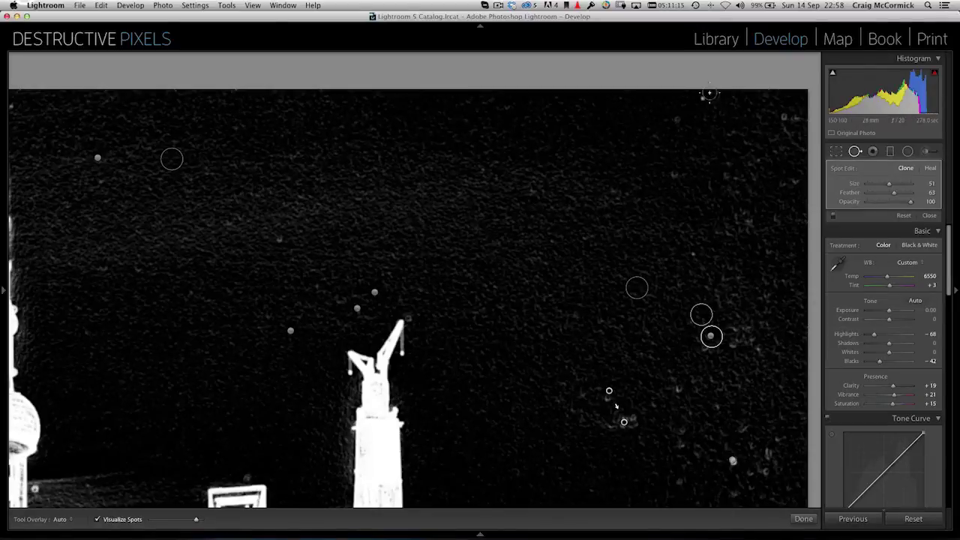
pyautogui.scroll(-2, 701, 98)
pyautogui.click(701, 97)
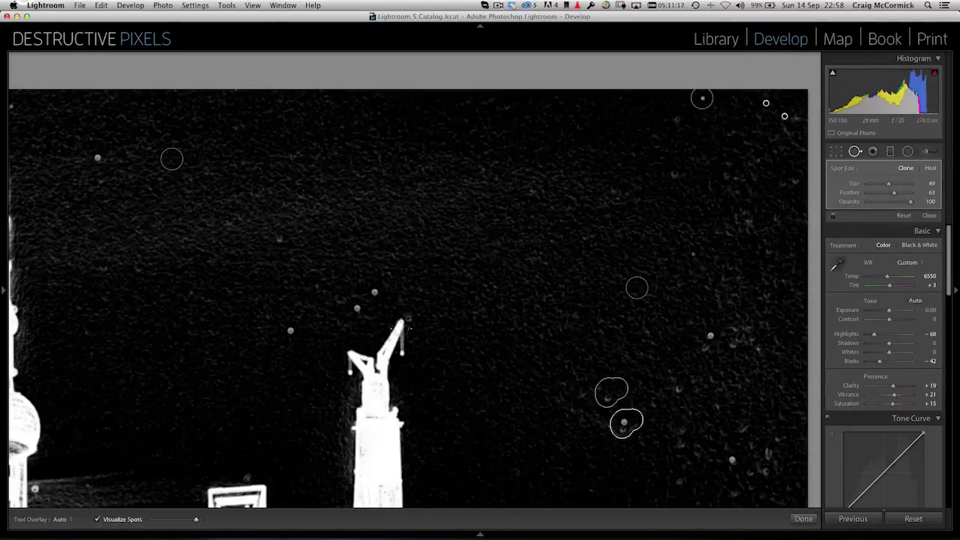
pyautogui.press('space')
pyautogui.moveTo(335, 354); pyautogui.dragTo(350, 330)
pyautogui.moveTo(507, 210); pyautogui.dragTo(510, 211)
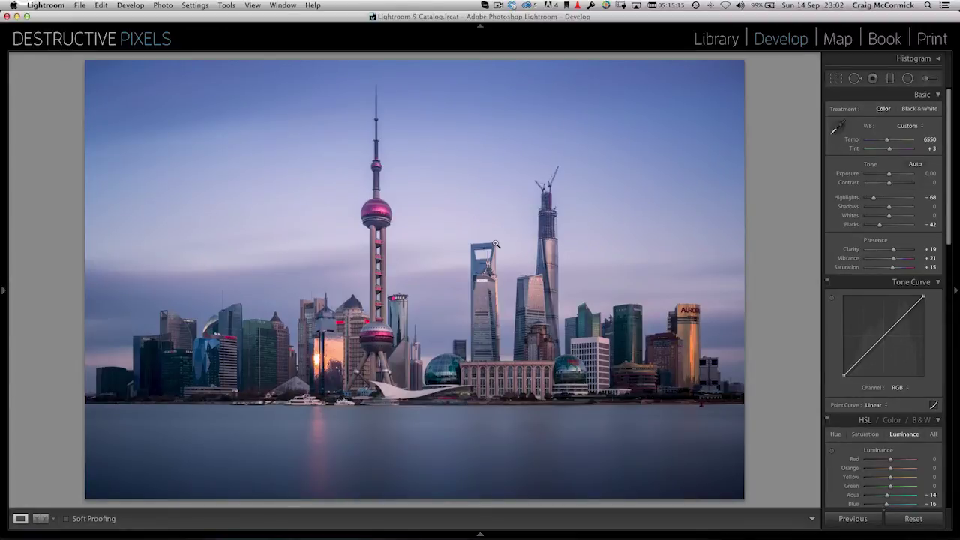
# Check the finished Lightroom edit against the Before version and return to the edited view
pyautogui.press('\\')
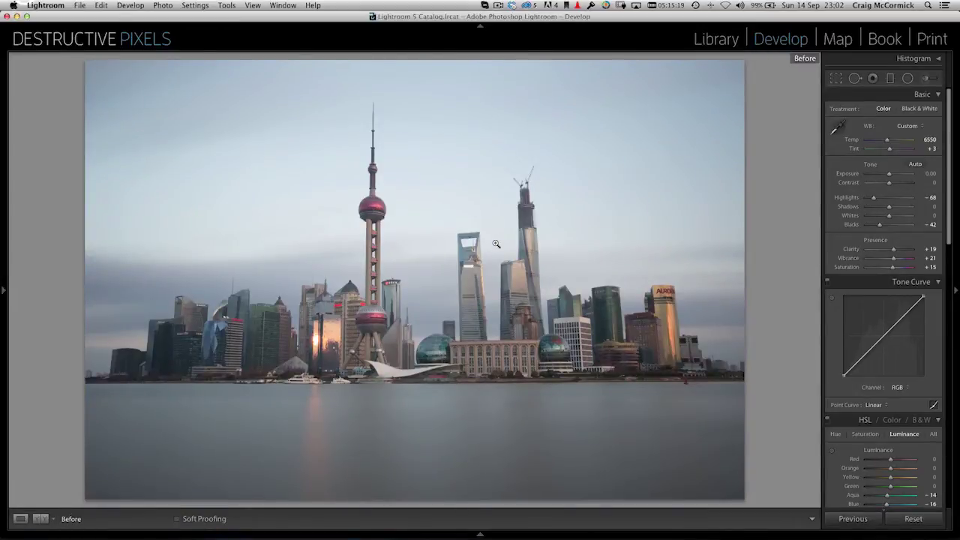
pyautogui.press('\\')
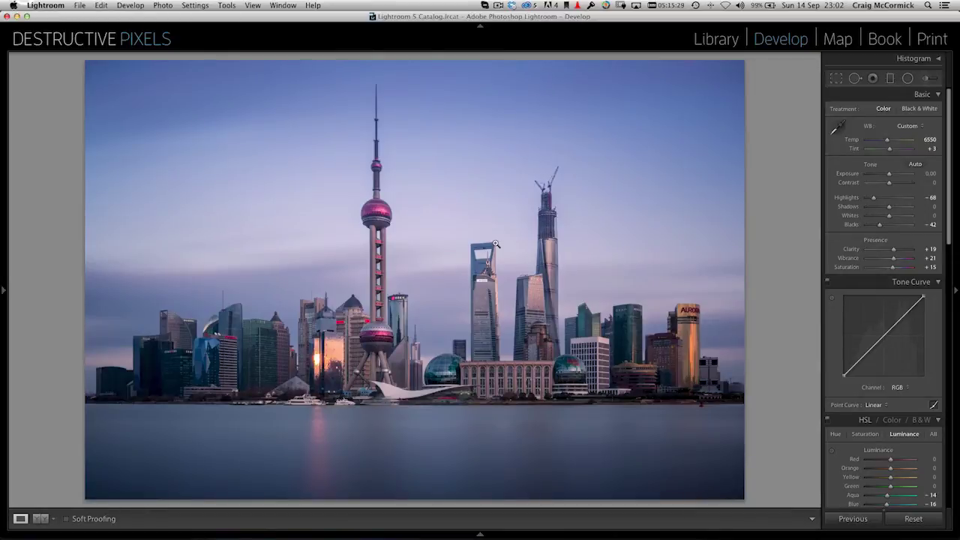
# Open the edited photo as a Smart Object in Photoshop
pyautogui.rightClick(443, 226)
pyautogui.moveTo(480, 296)
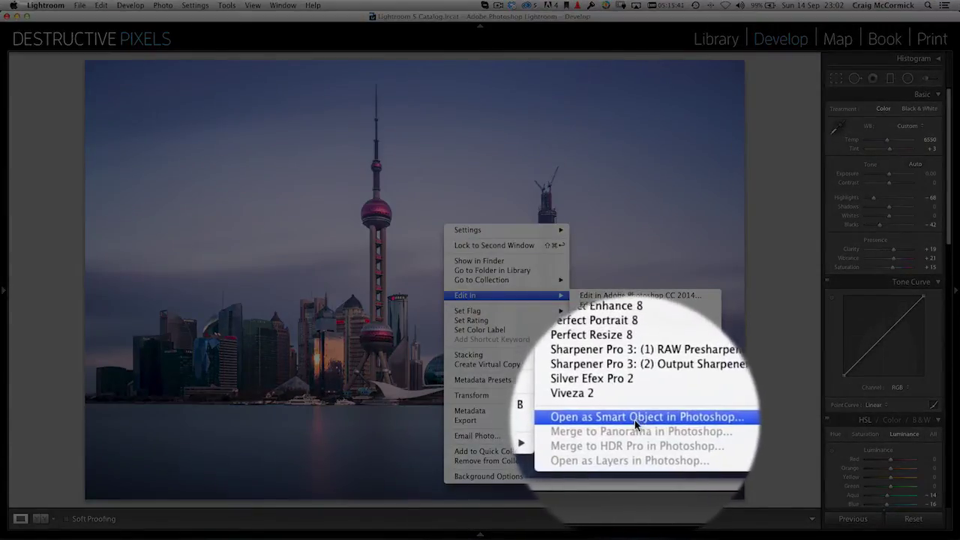
pyautogui.click(636, 419)
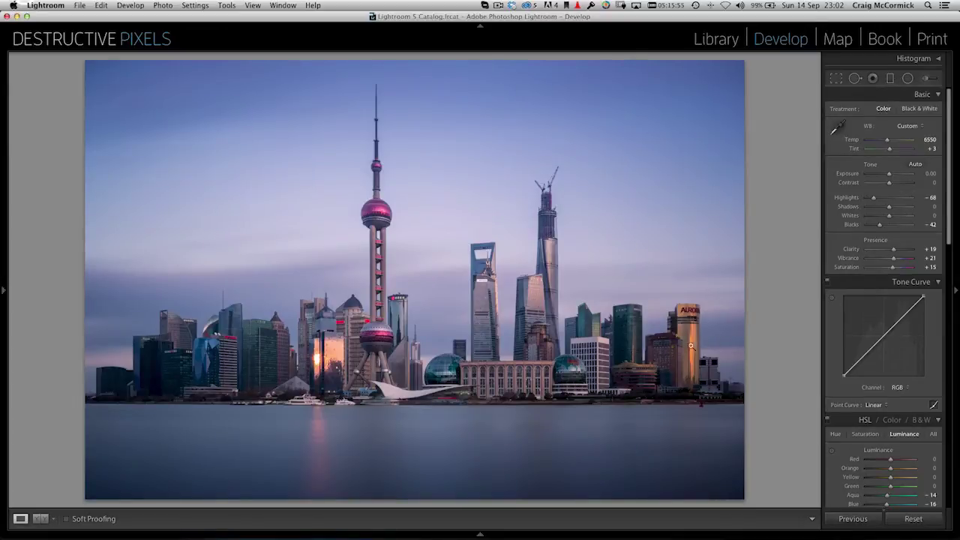
pyautogui.press('super+e')
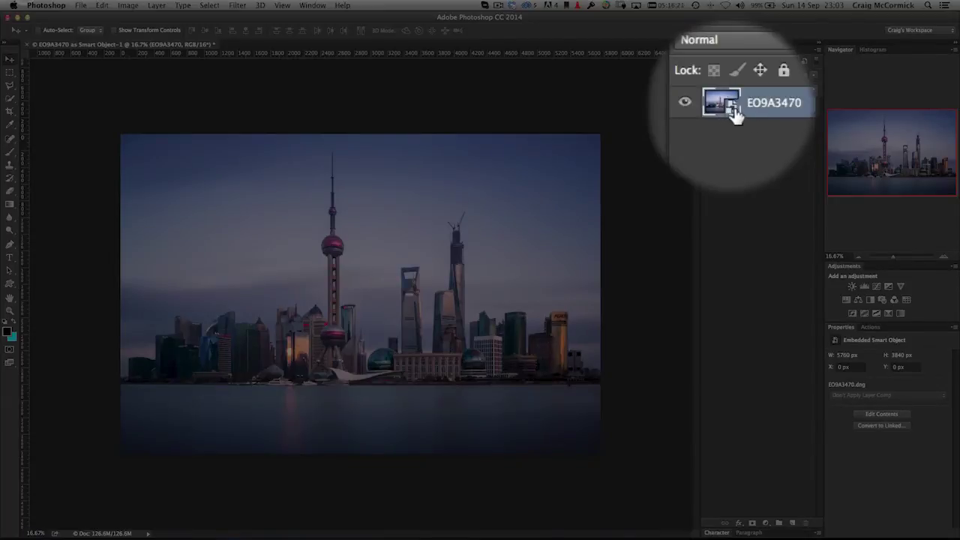
# Open the Smart Object layer's raw settings for review and cancel without changing them
pyautogui.doubleClick(731, 107)
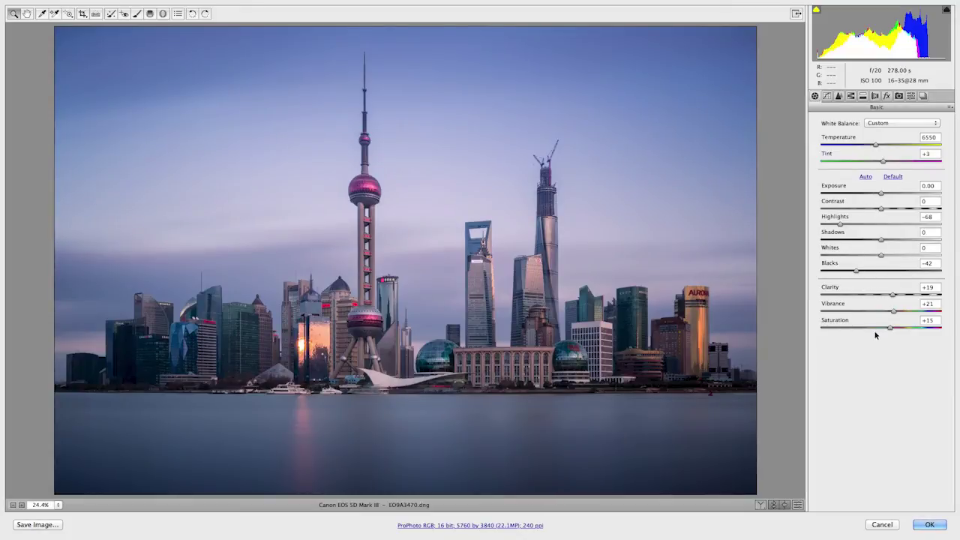
pyautogui.click(883, 525)
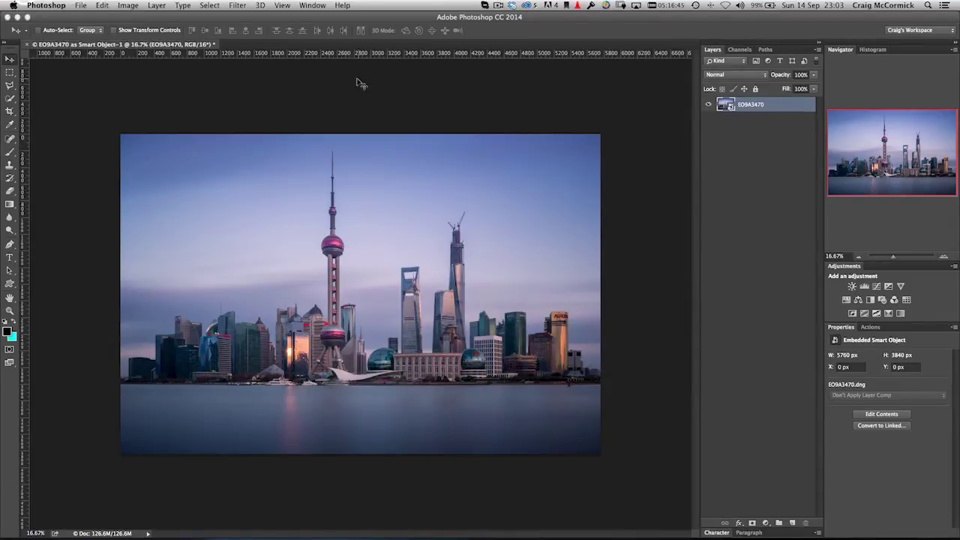
# Send the Smart Object photo from Photoshop to the Perfect Effects 8 plug-in
pyautogui.click(81, 6)
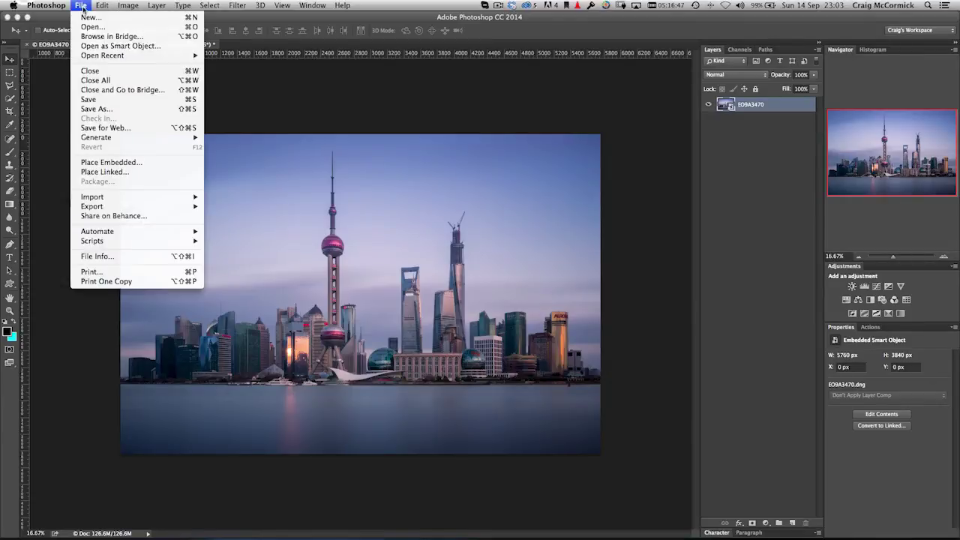
pyautogui.moveTo(128, 202)
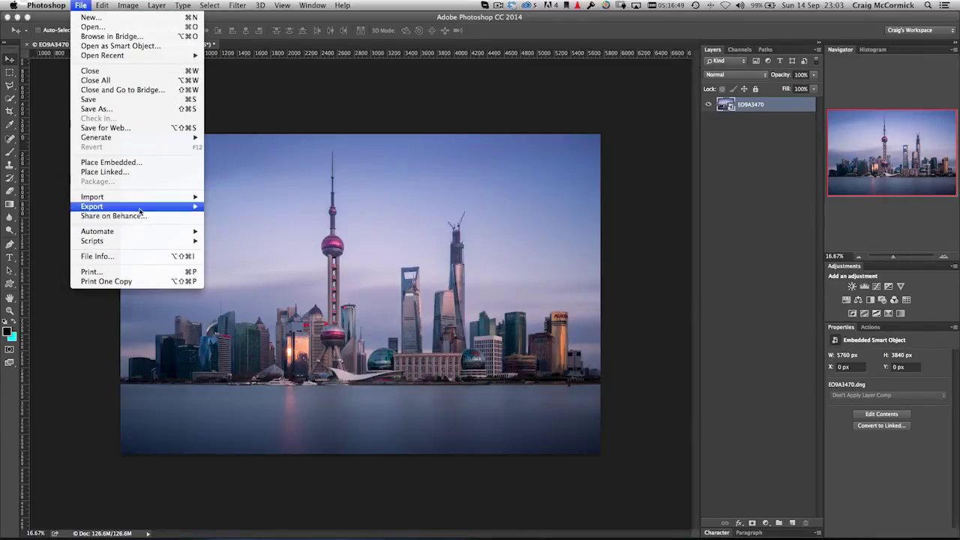
pyautogui.moveTo(134, 232)
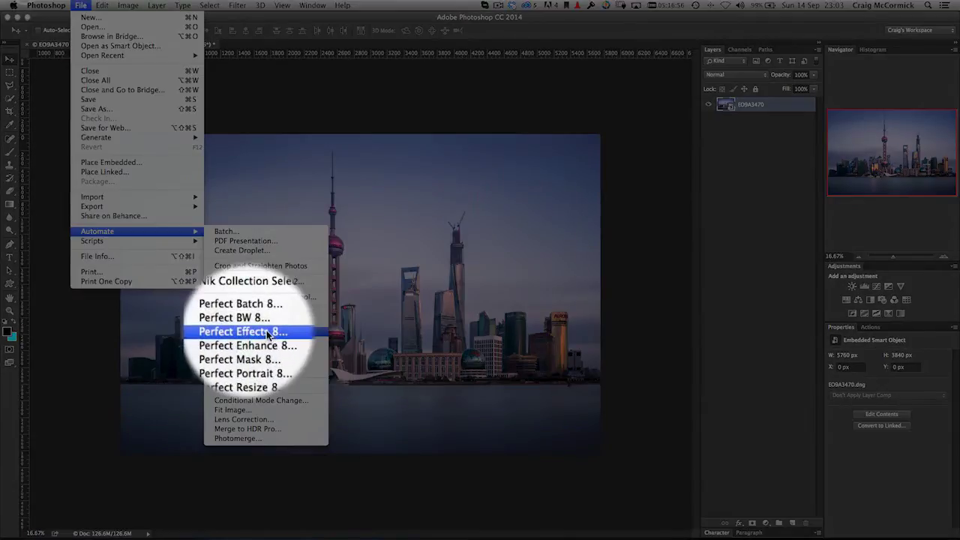
pyautogui.click(268, 335)
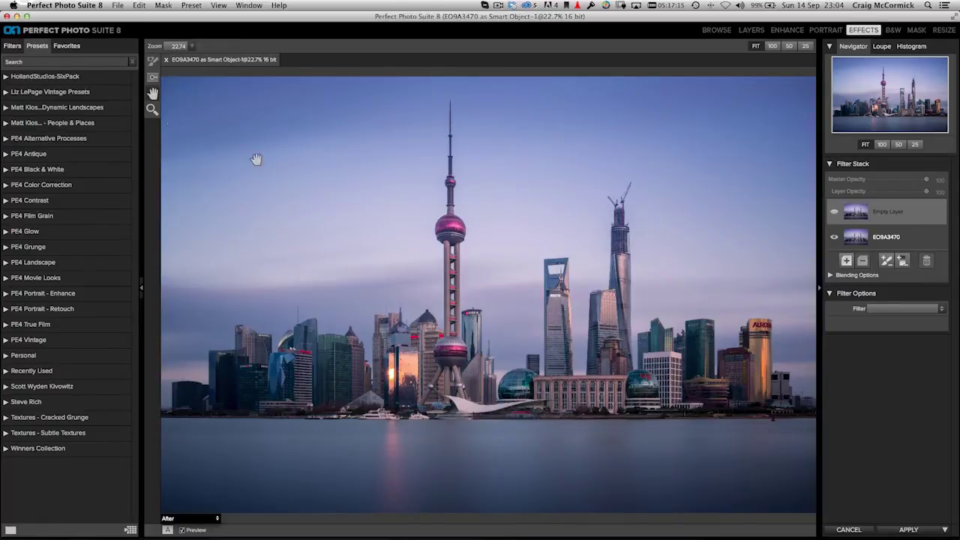
# Search the filters for "tone", browse the matching presets and clear the search
pyautogui.click(12, 45)
pyautogui.click(27, 62)
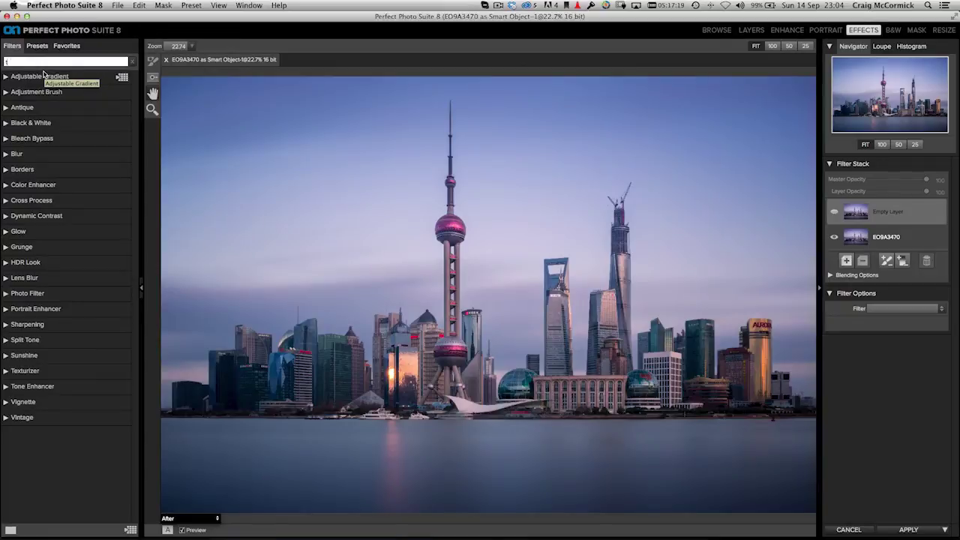
pyautogui.write('tone')
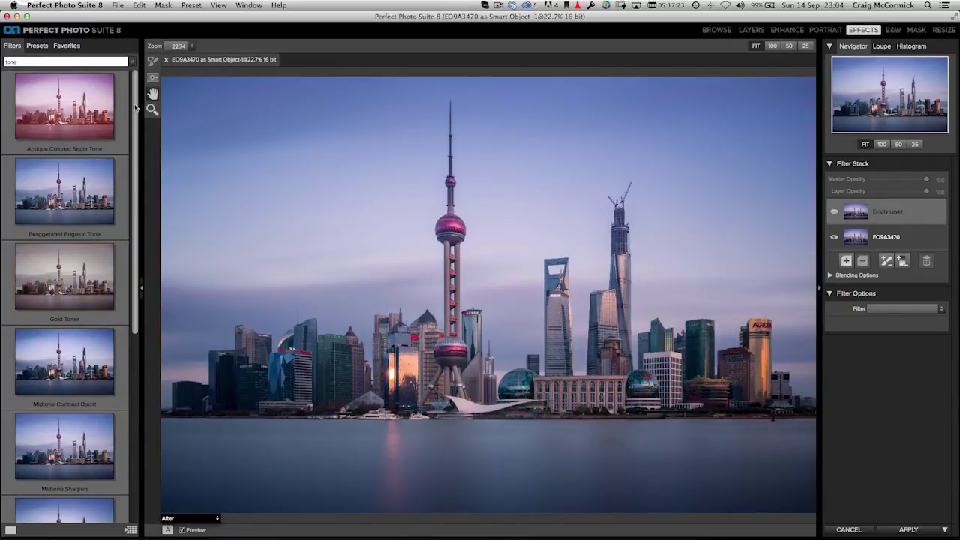
pyautogui.moveTo(136, 109); pyautogui.dragTo(135, 141)
pyautogui.click(102, 61)
pyautogui.press('BackSpace')
pyautogui.press('BackSpace')
pyautogui.press('BackSpace')
pyautogui.press('BackSpace')
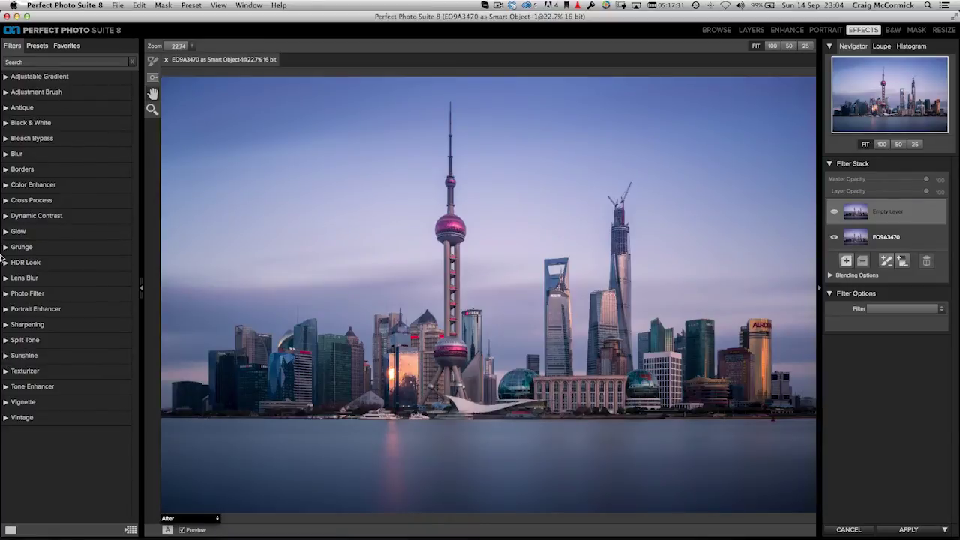
# Apply the Tone Enhancer filter's Midtone Contrast Boost preset and collapse the Navigator to show all its options
pyautogui.click(9, 387)
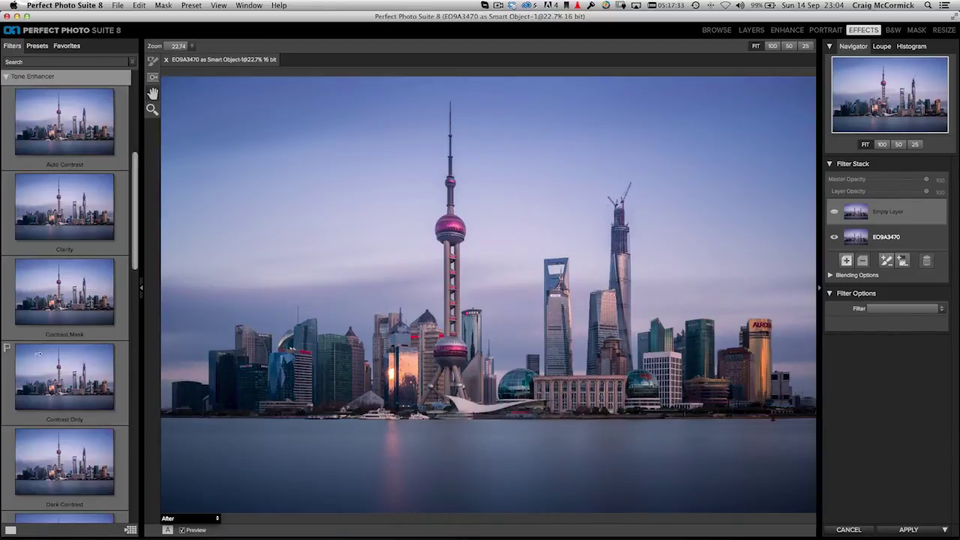
pyautogui.scroll(-10, 53, 201)
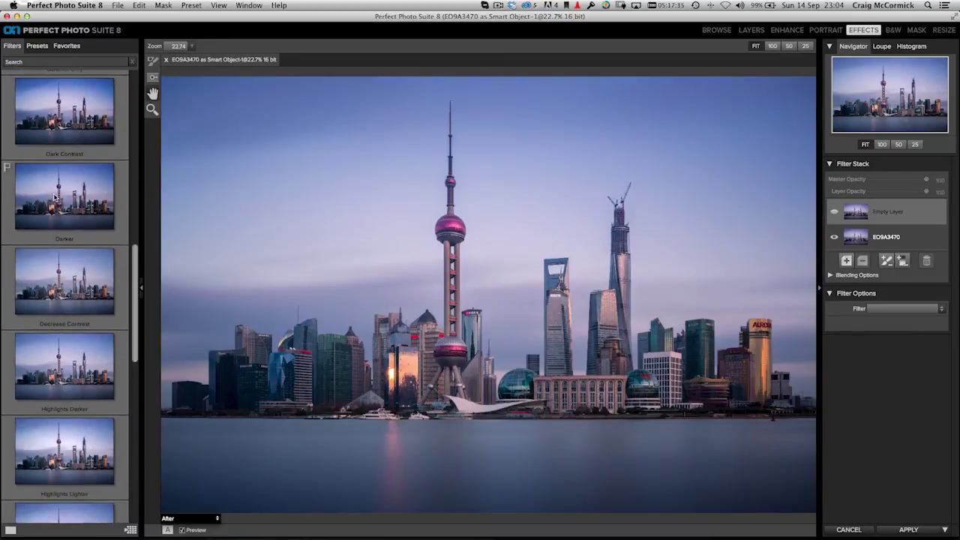
pyautogui.scroll(-6, 53, 197)
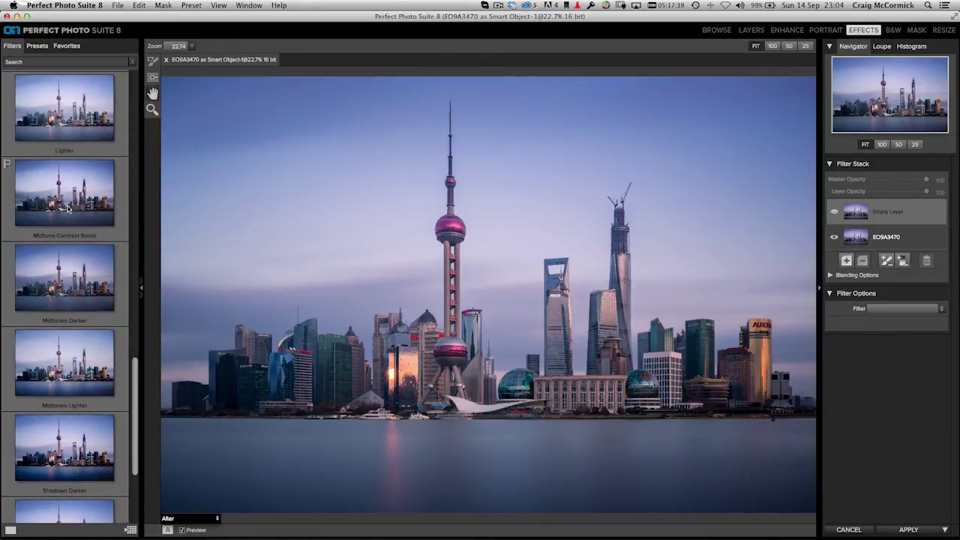
pyautogui.click(72, 211)
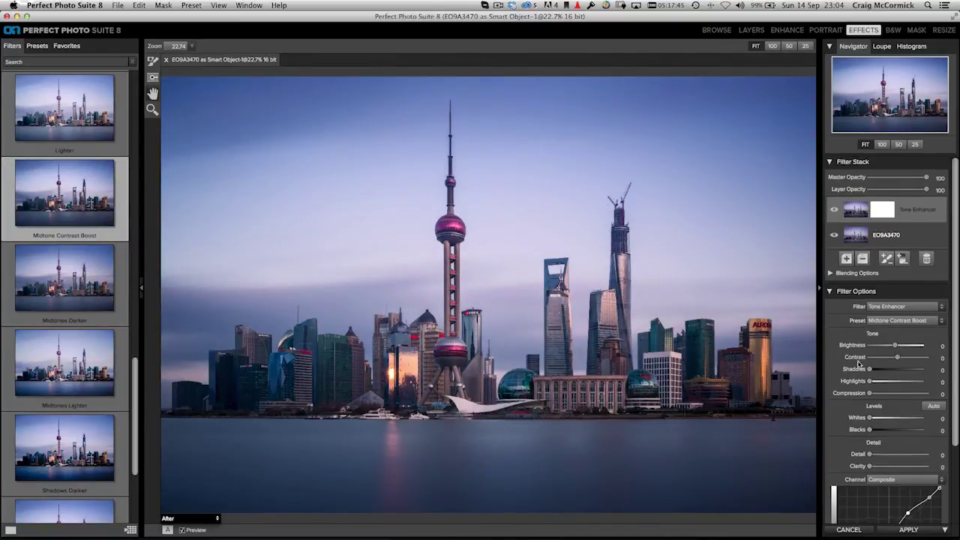
pyautogui.scroll(-3, 852, 360)
pyautogui.scroll(3, 848, 215)
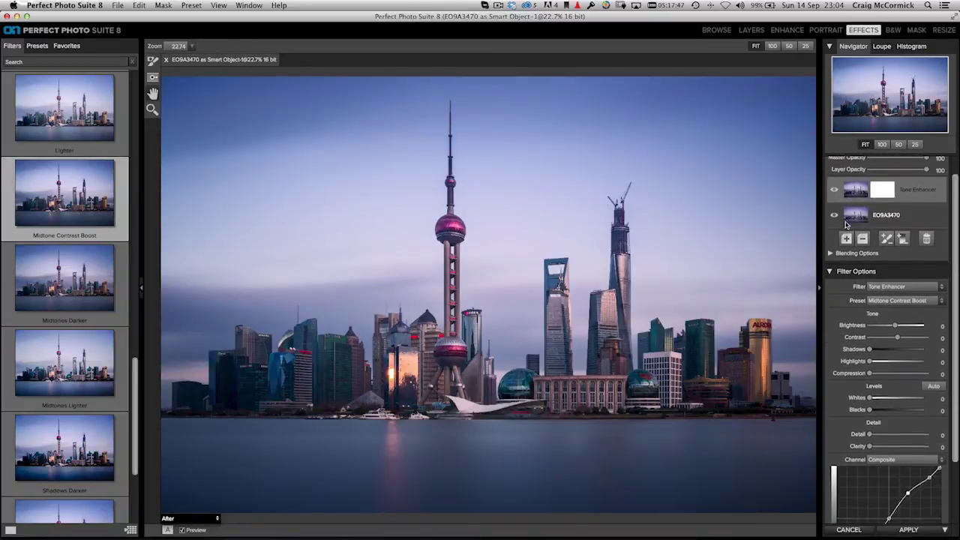
pyautogui.click(830, 46)
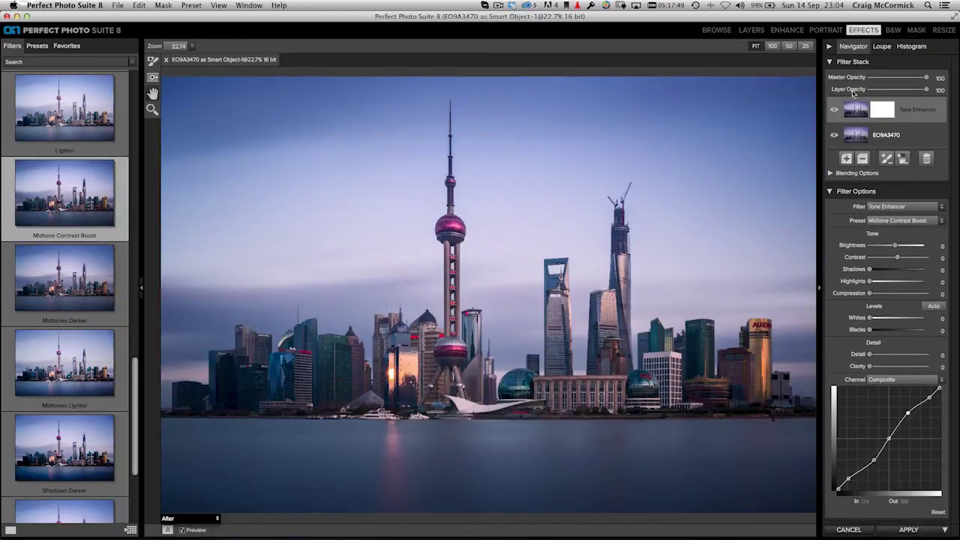
# Compare the photo with the Tone Enhancer layer hidden and shown
pyautogui.click(834, 111)
pyautogui.click(834, 111)
pyautogui.click(834, 111)
pyautogui.click(834, 111)
# Set the Tone Enhancer's Shadows to 12 and Highlights to 9, and check the effect with the layer off and on
pyautogui.moveTo(879, 281)
pyautogui.mouseDown()
pyautogui.moveTo(916, 285)
pyautogui.moveTo(887, 280)
pyautogui.moveTo(897, 280)
pyautogui.mouseUp()
pyautogui.moveTo(890, 271); pyautogui.dragTo(889, 275)
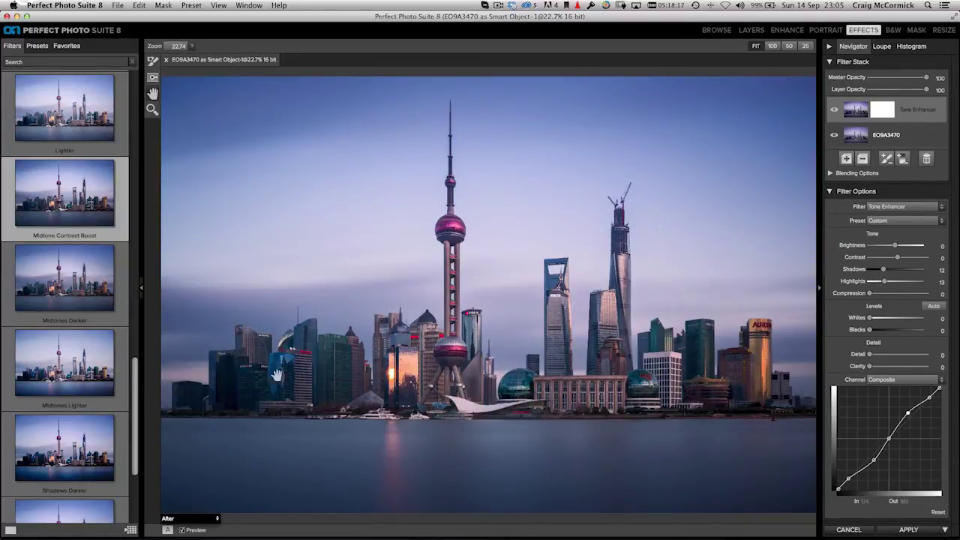
pyautogui.moveTo(884, 281); pyautogui.dragTo(881, 284)
pyautogui.click(834, 111)
pyautogui.click(834, 111)
# Search the filters for "photo" and clear the search
pyautogui.click(67, 62)
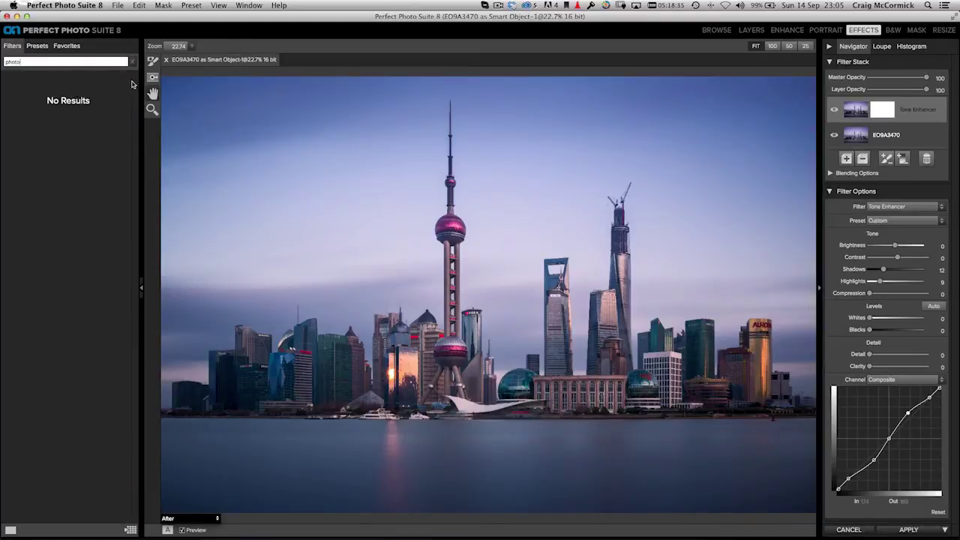
pyautogui.press('BackSpace')
pyautogui.press('BackSpace')
pyautogui.press('BackSpace')
pyautogui.press('BackSpace')
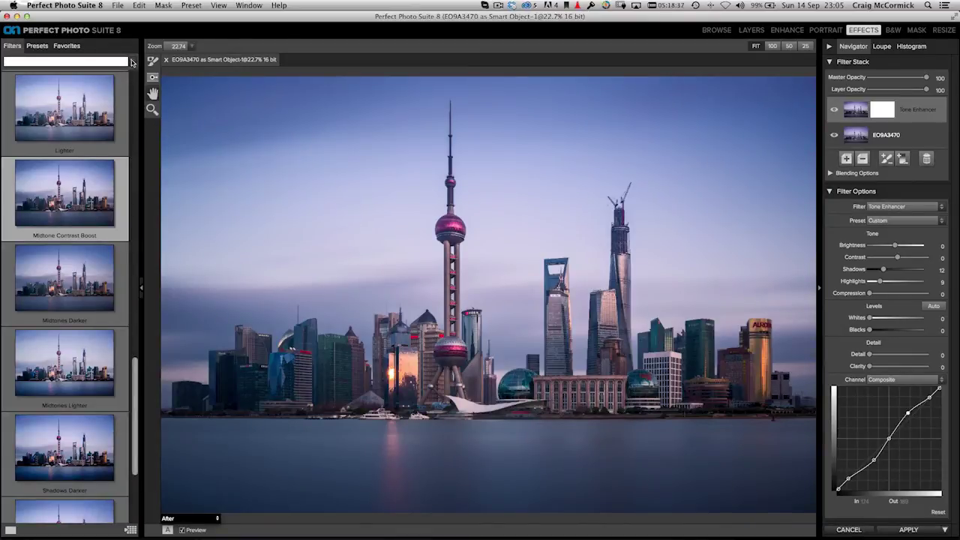
pyautogui.click(131, 62)
# Browse the Photo Filter presets and apply the 81A Warming preset to the current filter layer
pyautogui.scroll(10, 43, 186)
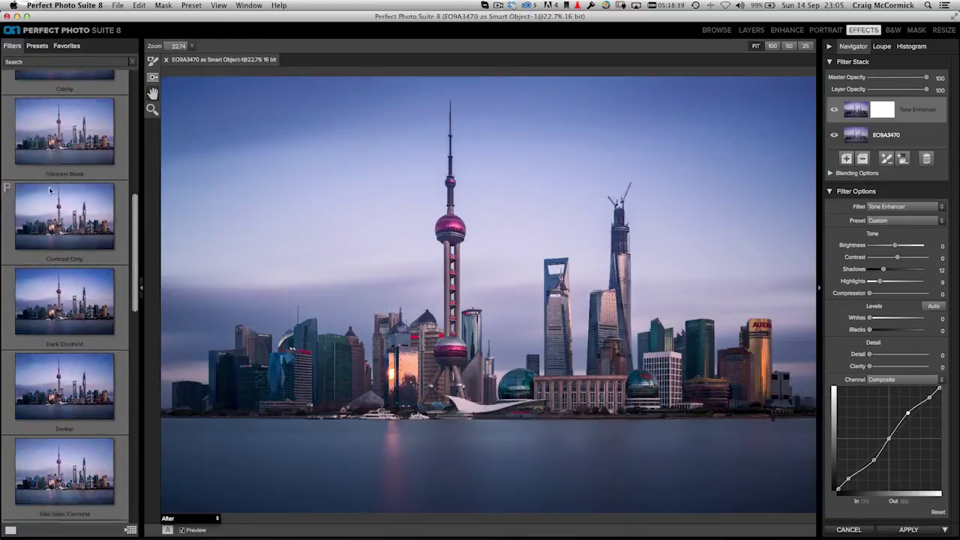
pyautogui.scroll(5, 42, 186)
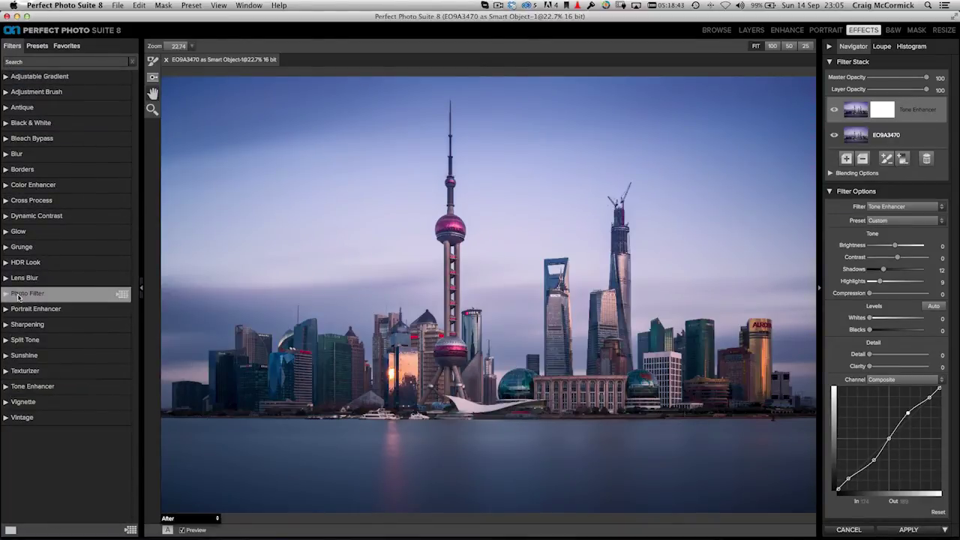
pyautogui.click(8, 295)
pyautogui.scroll(-3, 68, 203)
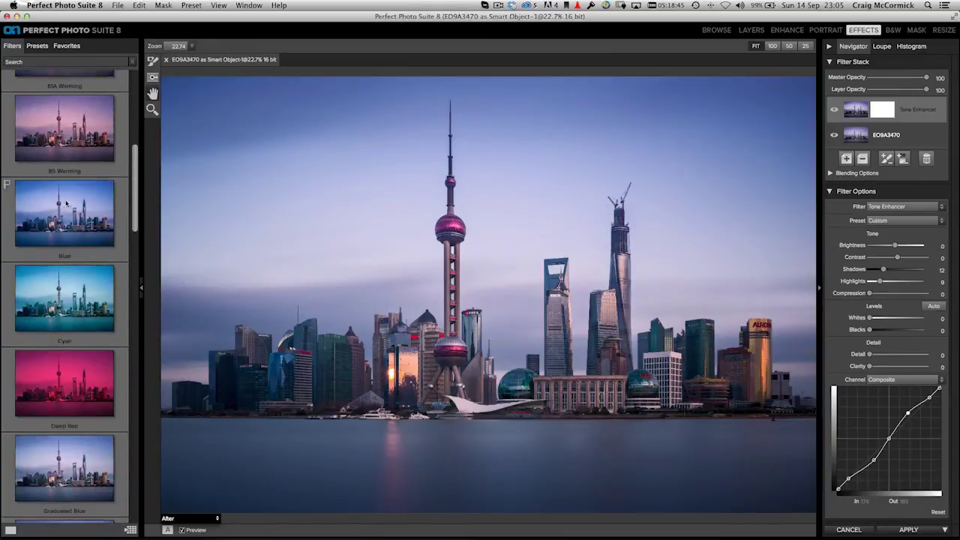
pyautogui.scroll(-3, 68, 204)
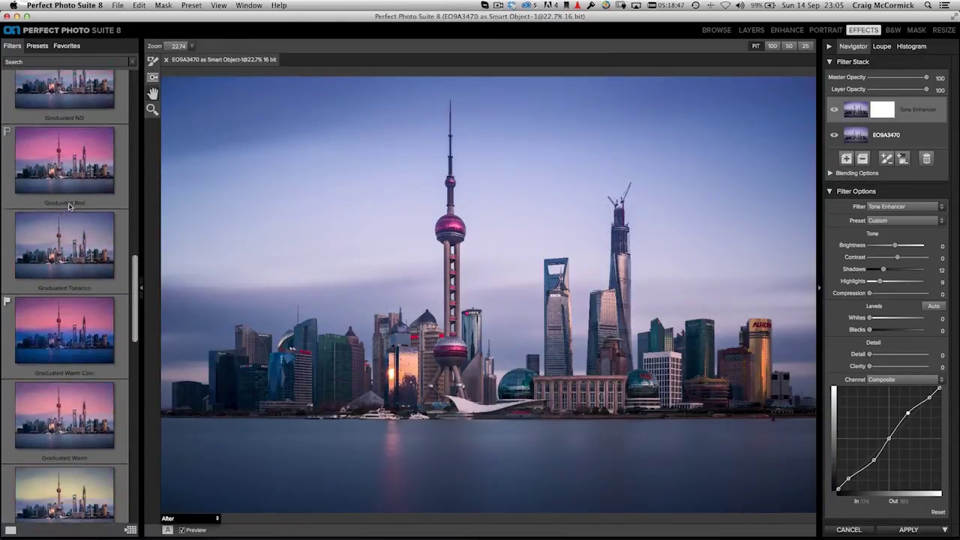
pyautogui.scroll(5, 68, 207)
pyautogui.scroll(-2, 69, 204)
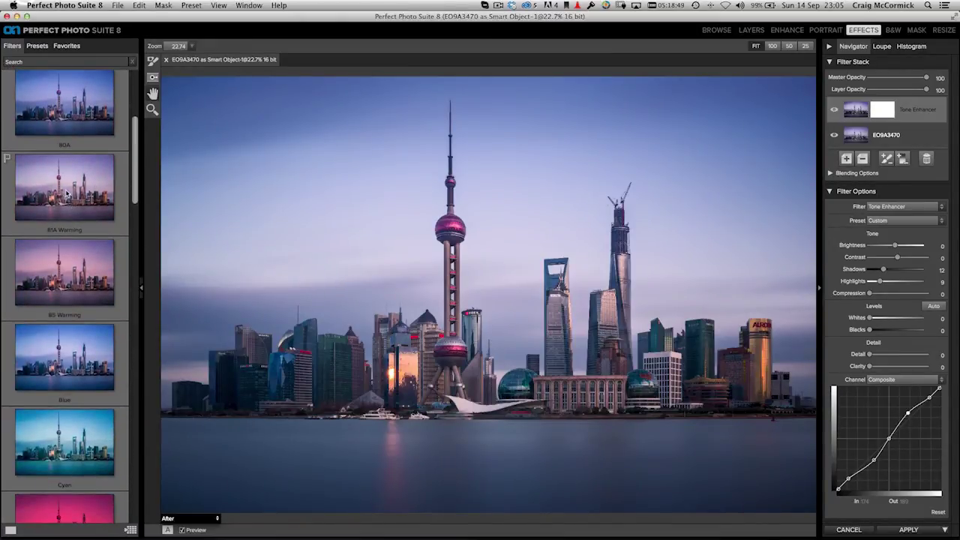
pyautogui.click(78, 201)
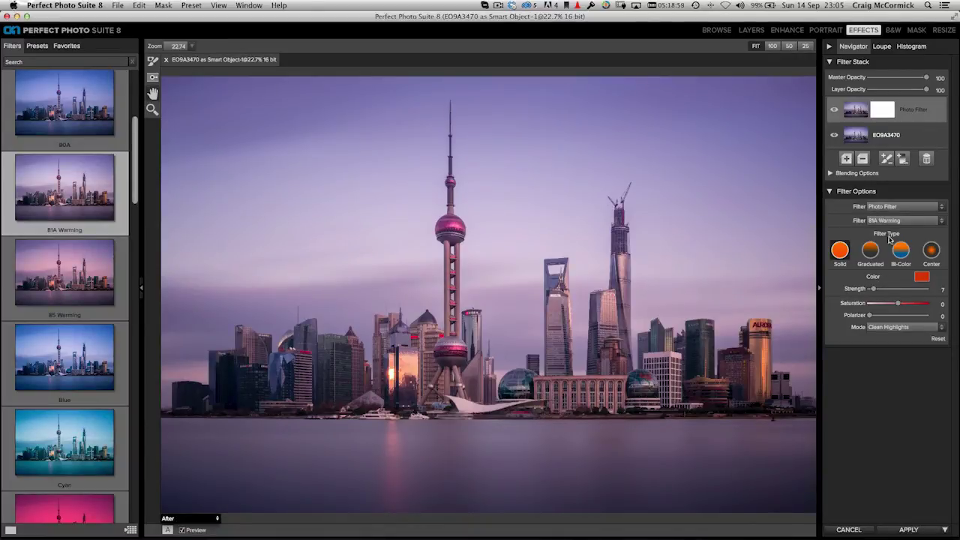
# Set the Photo Filter's Strength to 10, Saturation to 9 and Polarizer to 15
pyautogui.moveTo(875, 291); pyautogui.dragTo(881, 291)
pyautogui.moveTo(897, 303)
pyautogui.mouseDown()
pyautogui.moveTo(879, 303)
pyautogui.moveTo(900, 306)
pyautogui.mouseUp()
pyautogui.moveTo(869, 317); pyautogui.dragTo(879, 318)
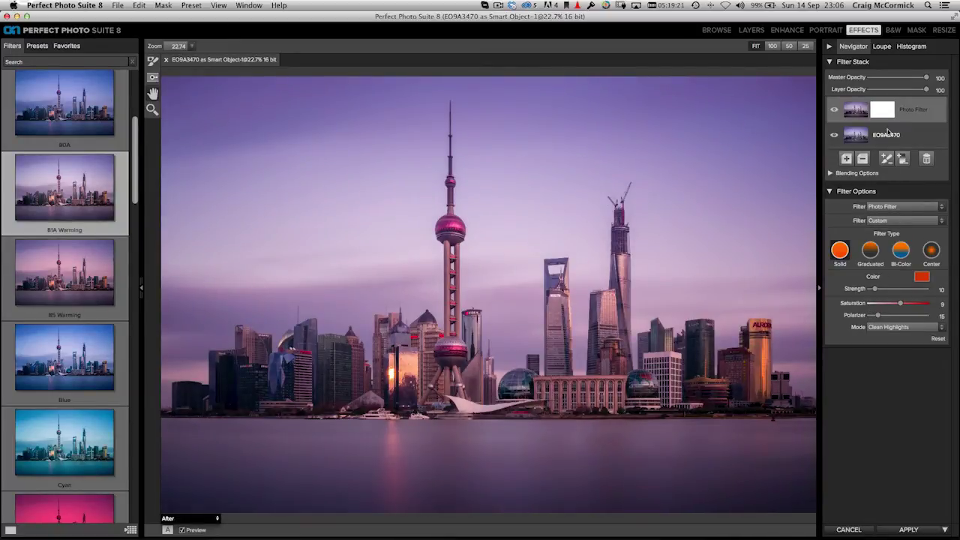
# Add a filter layer beneath the Photo Filter and apply the Midtone Contrast Boost preset to it, searching the filters for "tone"
pyautogui.click(846, 161)
pyautogui.moveTo(922, 111); pyautogui.dragTo(921, 146)
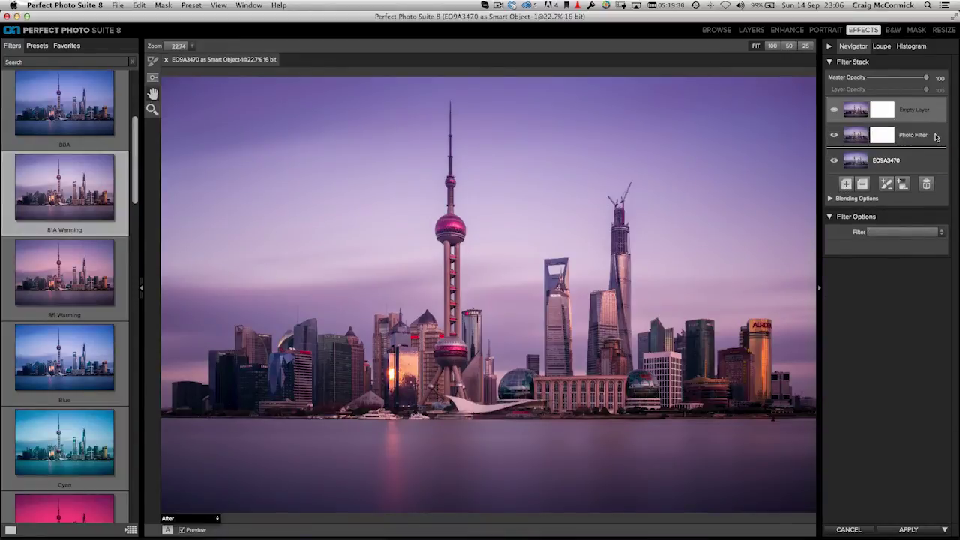
pyautogui.click(29, 63)
pyautogui.write('tone')
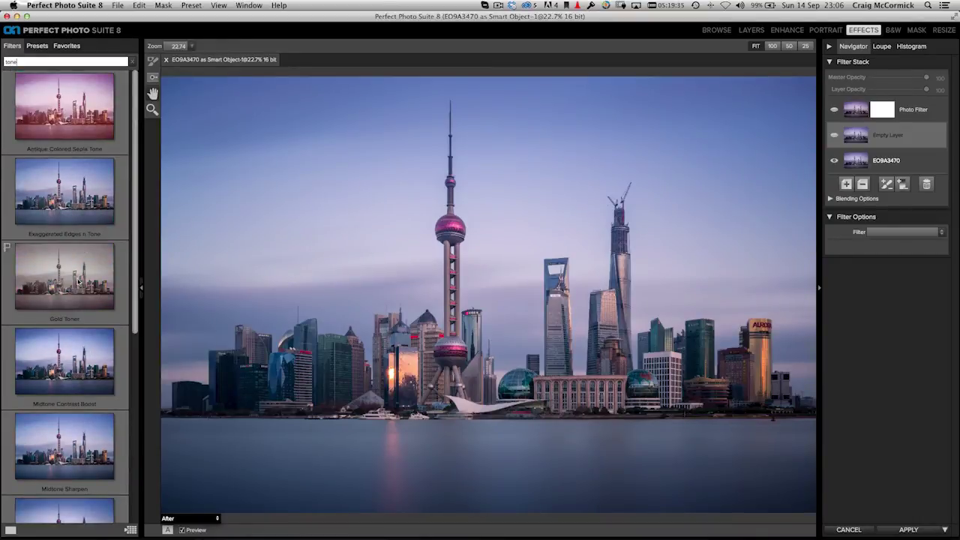
pyautogui.scroll(-6, 68, 261)
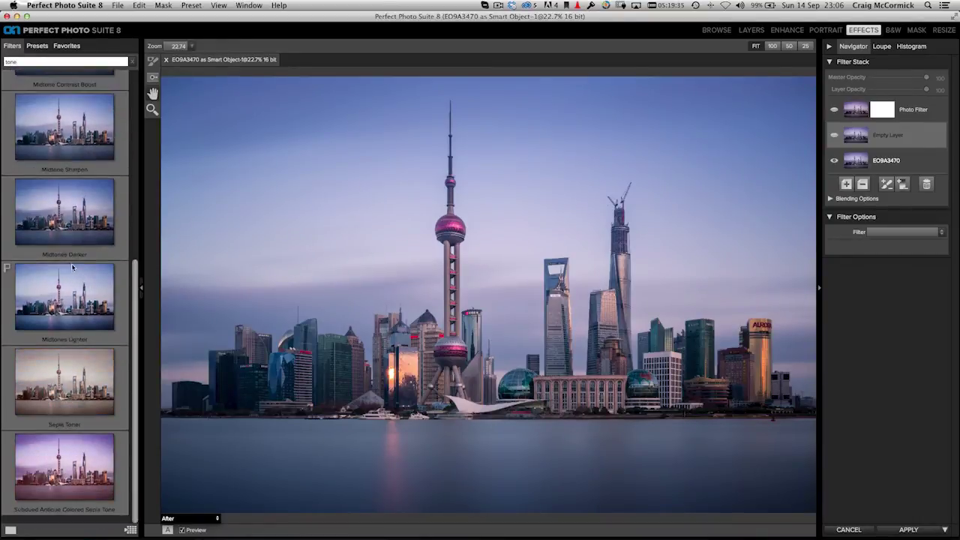
pyautogui.scroll(2, 68, 222)
pyautogui.scroll(1, 67, 220)
pyautogui.click(67, 217)
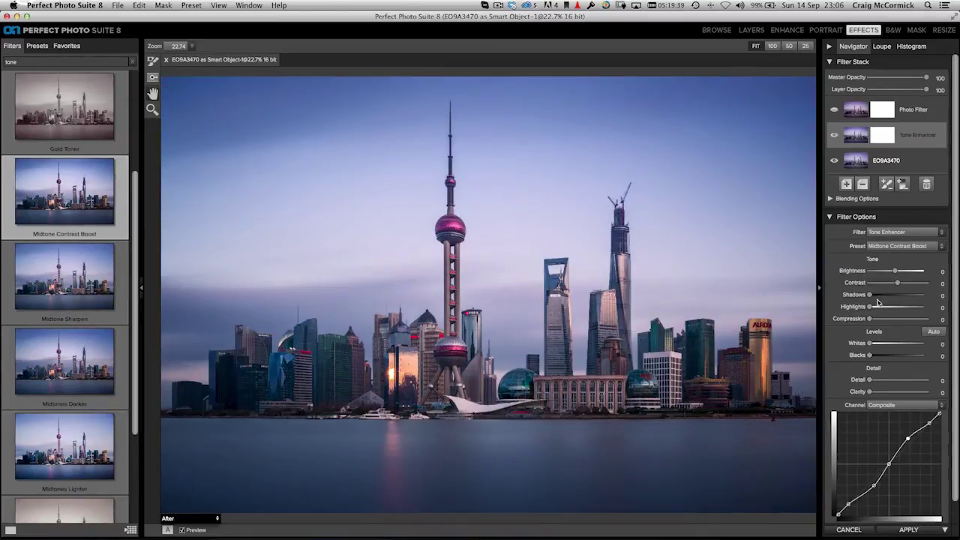
# Set the Tone Enhancer's Highlights to 9 and Shadows to 15, and check the layer's effect
pyautogui.moveTo(875, 309); pyautogui.dragTo(879, 310)
pyautogui.click(887, 296)
pyautogui.click(834, 136)
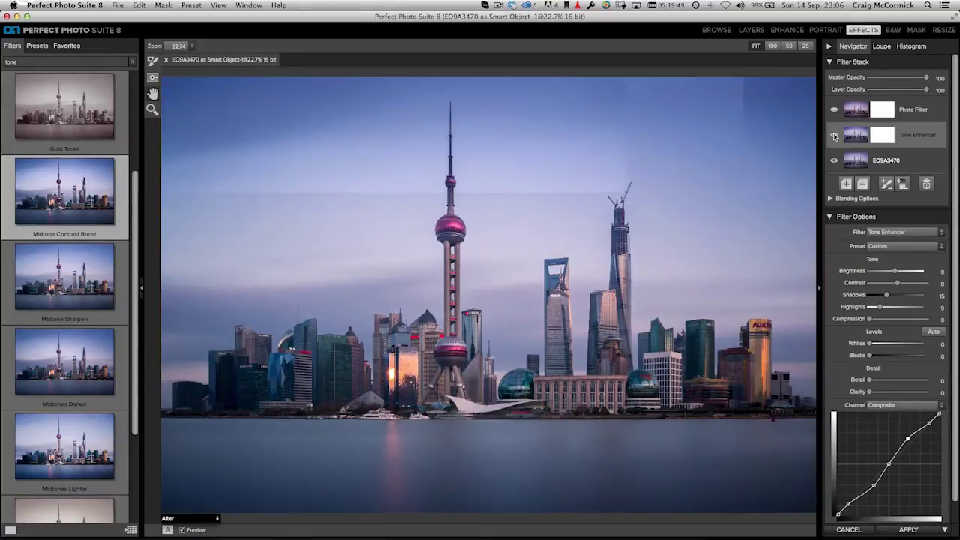
# Reduce the Photo Filter layer's opacity to 53
pyautogui.click(921, 113)
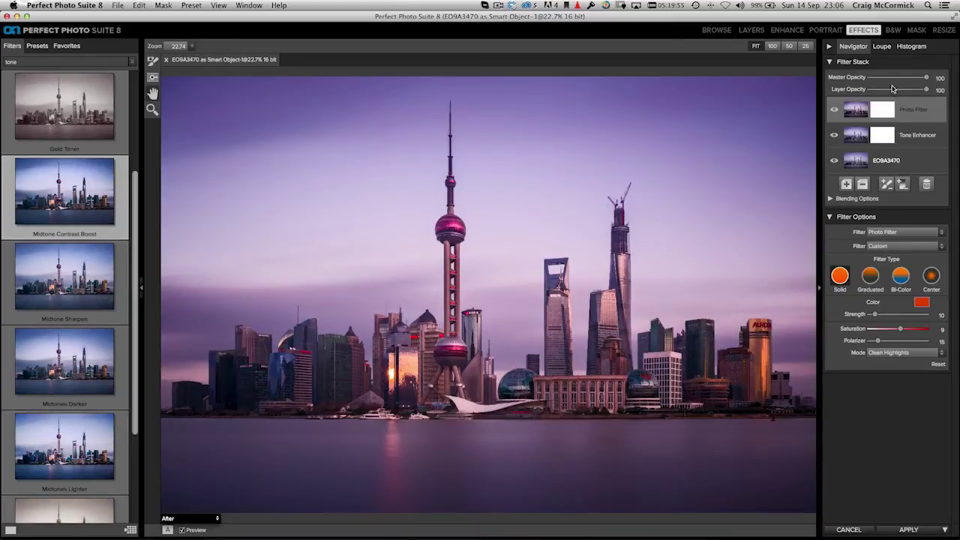
pyautogui.click(893, 90)
pyautogui.moveTo(895, 91); pyautogui.dragTo(900, 91)
# Compare the photo with the Photo Filter layer hidden and shown
pyautogui.click(834, 110)
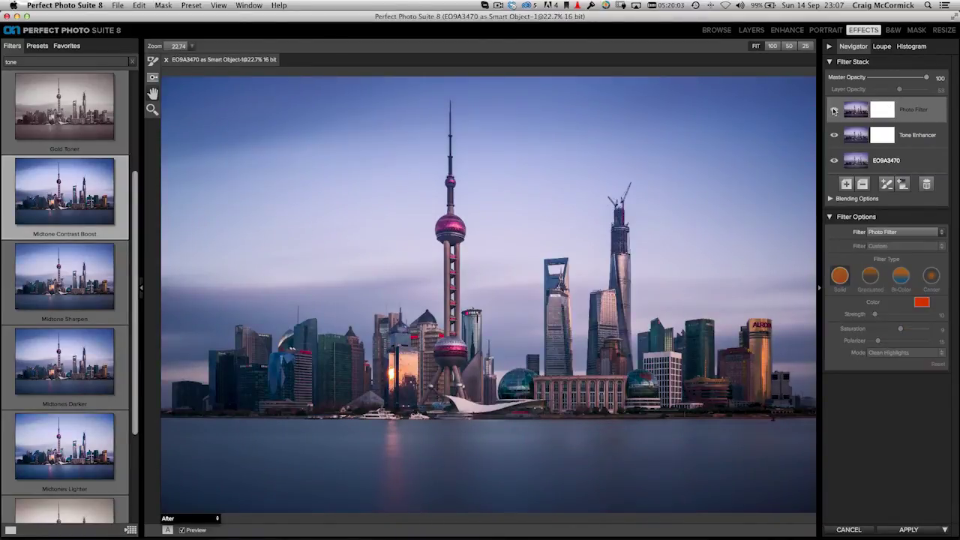
pyautogui.click(834, 111)
pyautogui.click(834, 111)
pyautogui.click(834, 111)
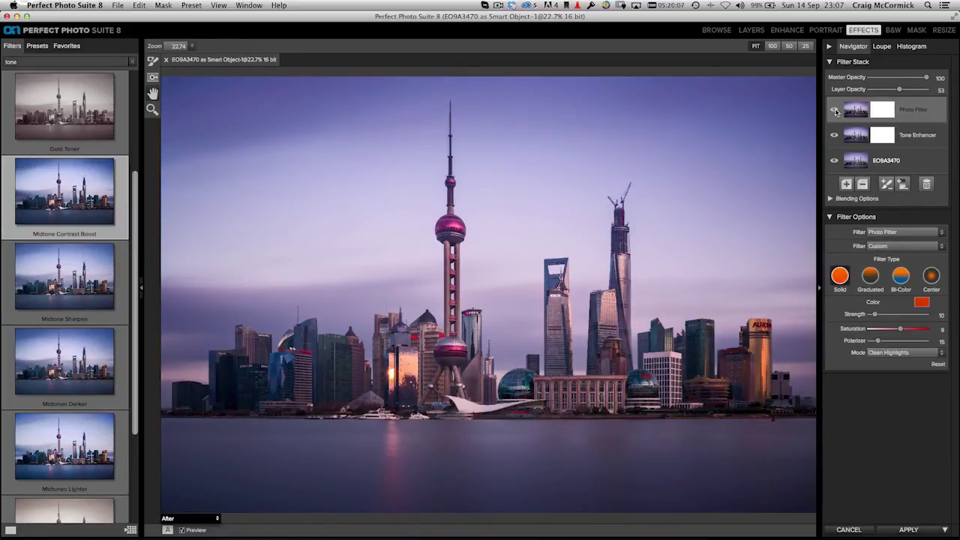
pyautogui.click(834, 111)
pyautogui.click(834, 111)
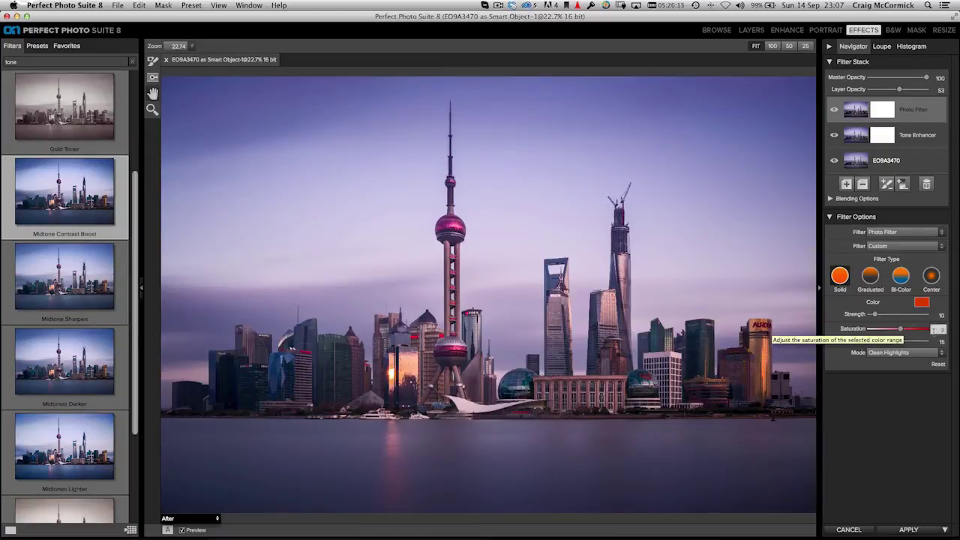
# Set the Photo Filter's Saturation to 12 and its layer opacity to 40, and compare the result with the original photo
pyautogui.moveTo(900, 330); pyautogui.dragTo(902, 331)
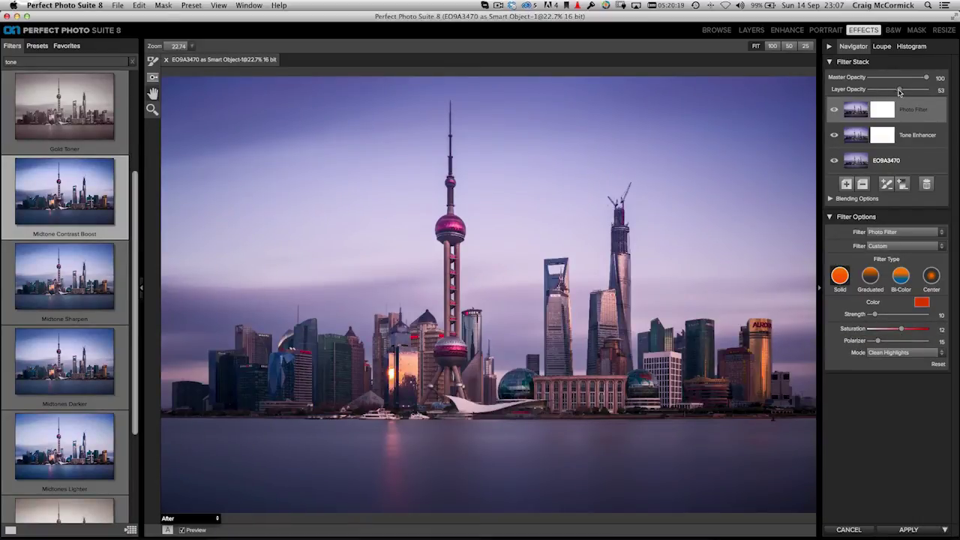
pyautogui.moveTo(899, 89); pyautogui.dragTo(889, 90)
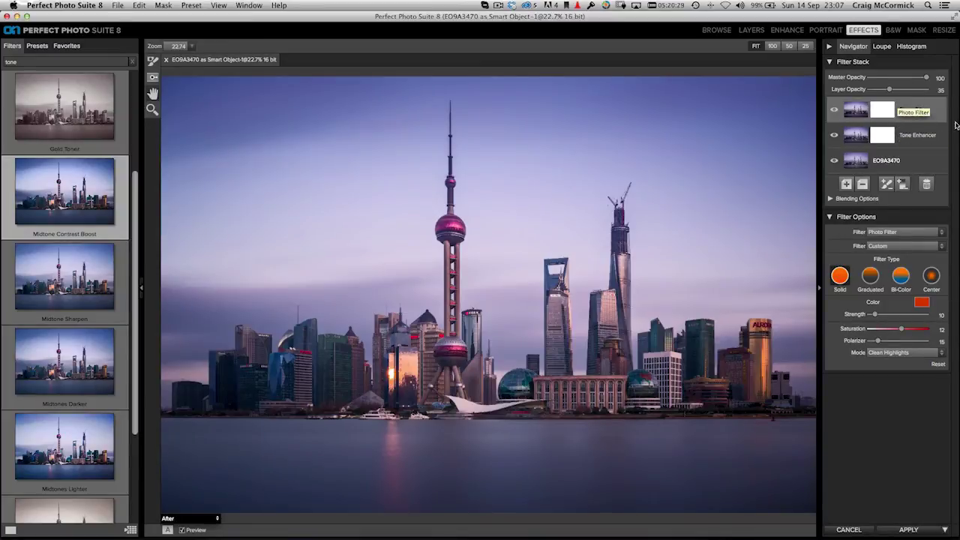
pyautogui.moveTo(889, 90)
pyautogui.mouseDown()
pyautogui.moveTo(881, 90)
pyautogui.moveTo(929, 93)
pyautogui.moveTo(901, 90)
pyautogui.mouseUp()
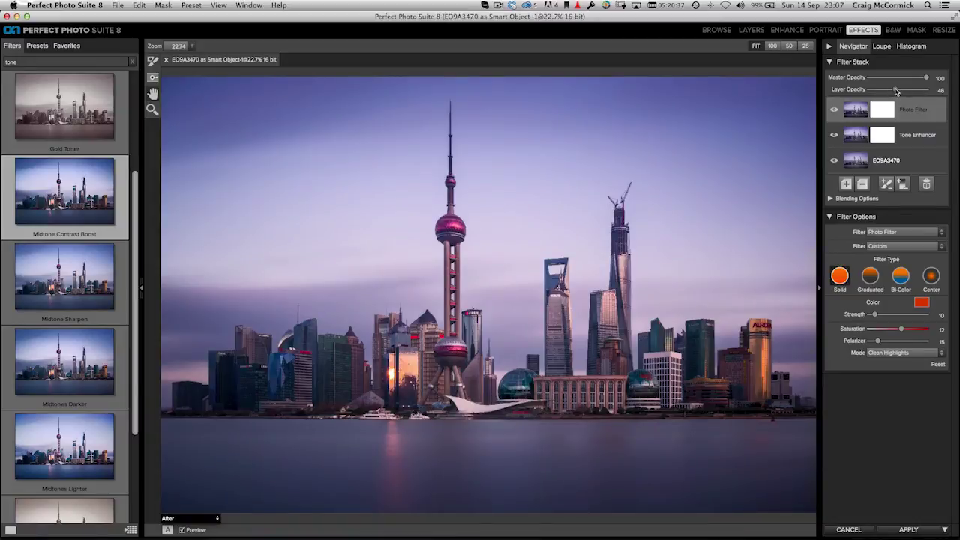
pyautogui.moveTo(894, 91); pyautogui.dragTo(893, 103)
pyautogui.click(905, 165)
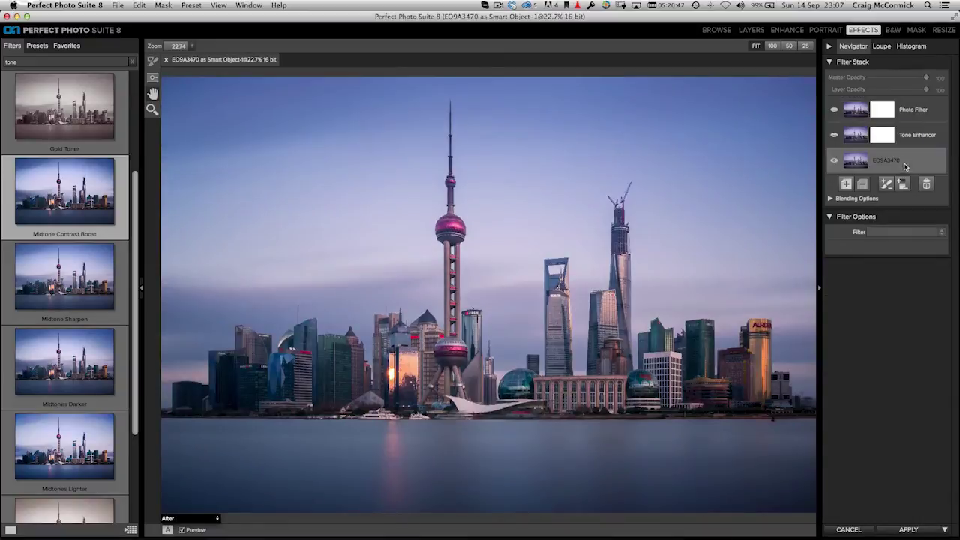
pyautogui.click(928, 112)
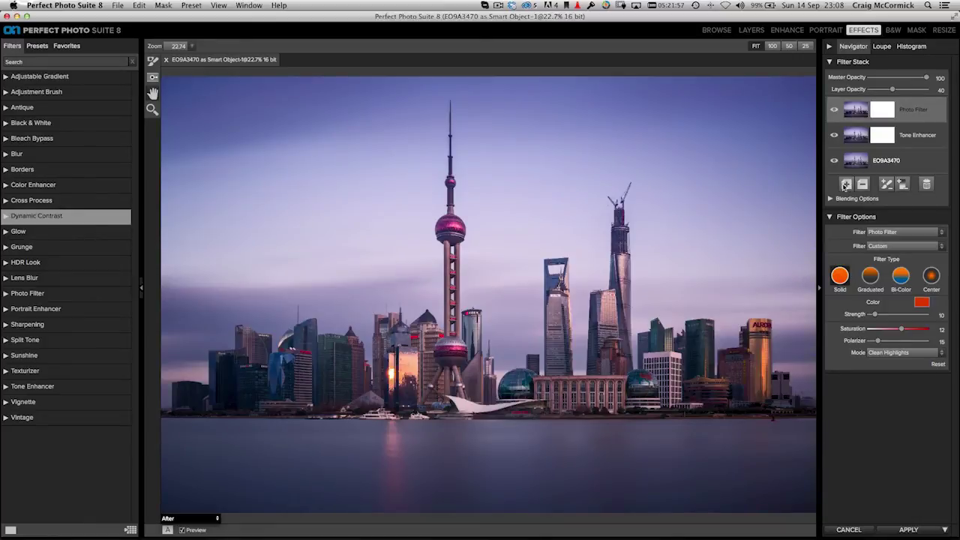
# Add a filter layer on top of the stack and apply the Dynamic Contrast filter's Natural preset
pyautogui.click(846, 189)
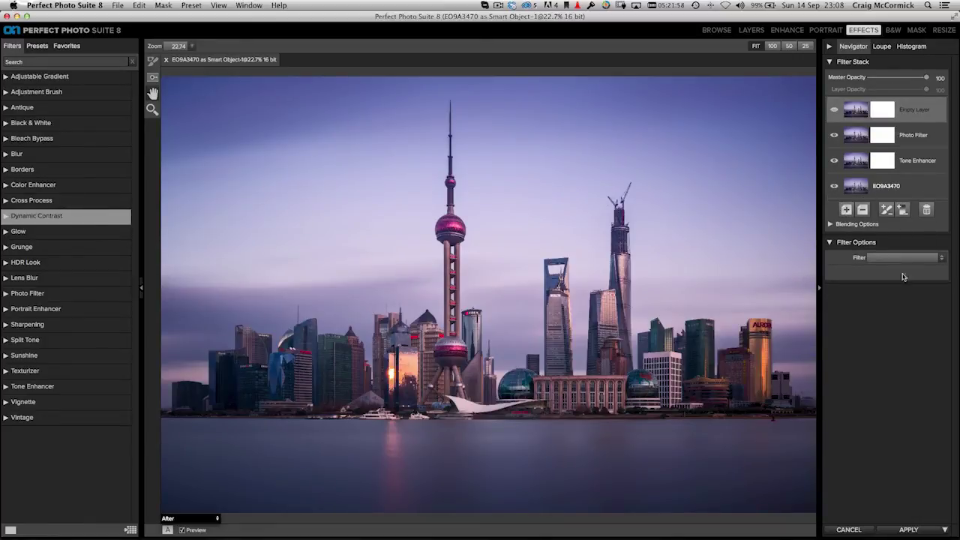
pyautogui.click(38, 217)
pyautogui.click(70, 135)
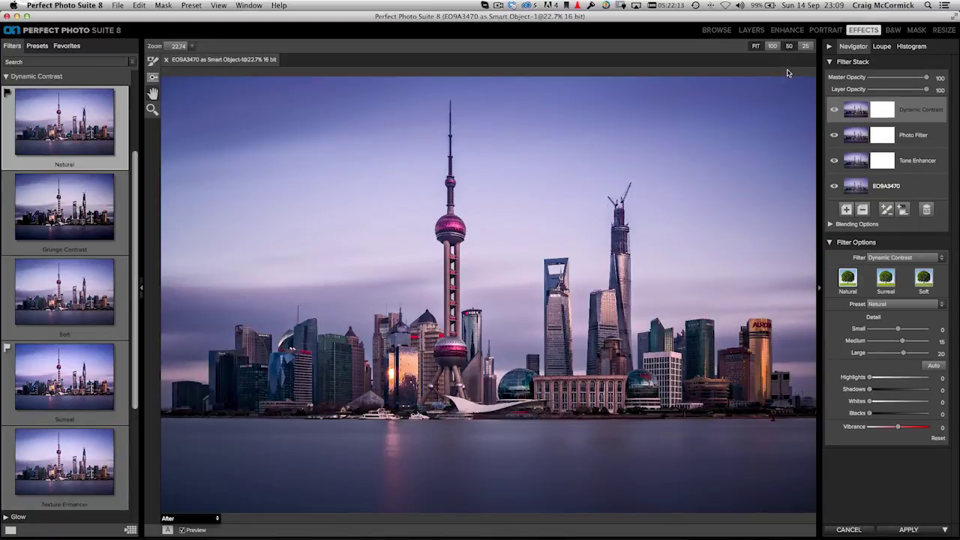
# Set the Dynamic Contrast layer's opacity to 68 and check the building detail at 50% zoom with the layer off and on
pyautogui.click(789, 46)
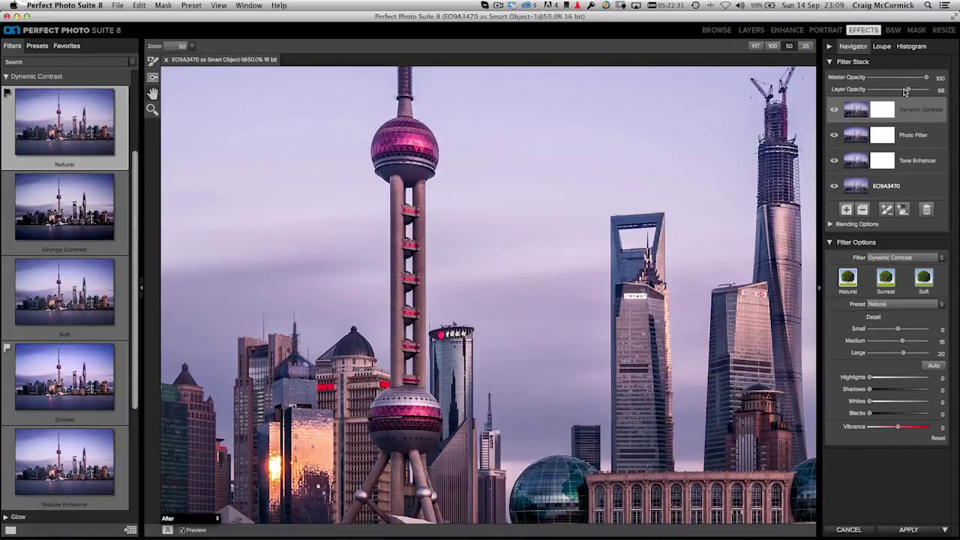
pyautogui.moveTo(908, 92); pyautogui.dragTo(909, 93)
pyautogui.click(834, 113)
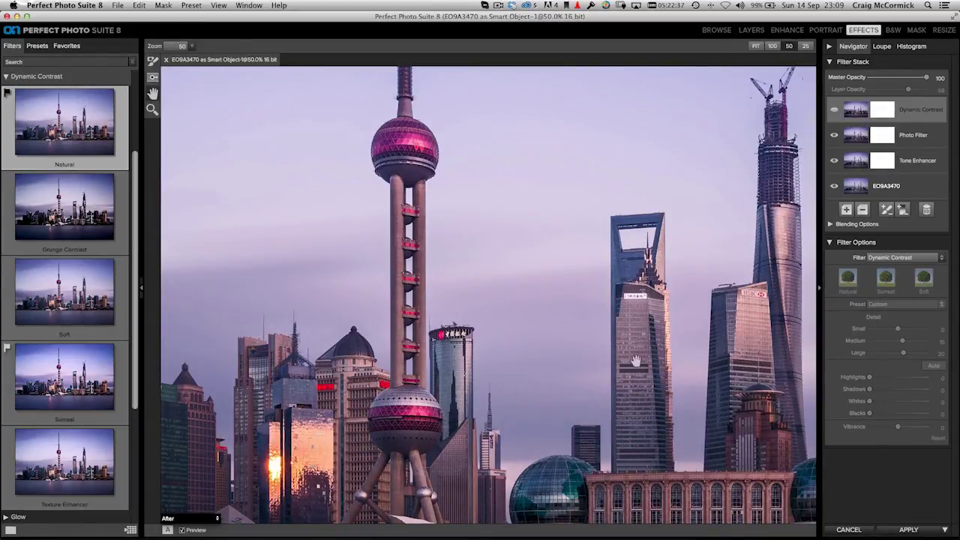
pyautogui.click(834, 111)
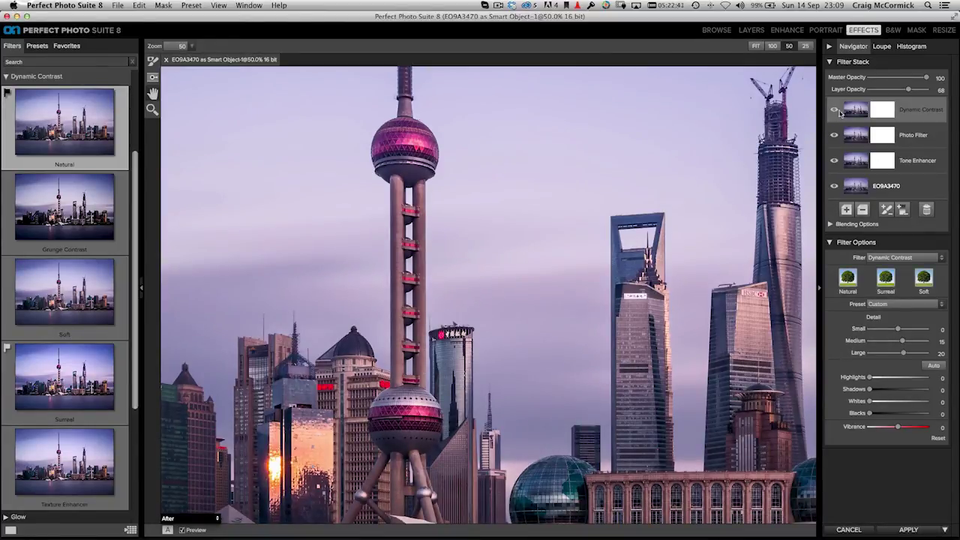
# Compare the whole photo at fit zoom with the Dynamic Contrast layer hidden and shown
pyautogui.click(756, 46)
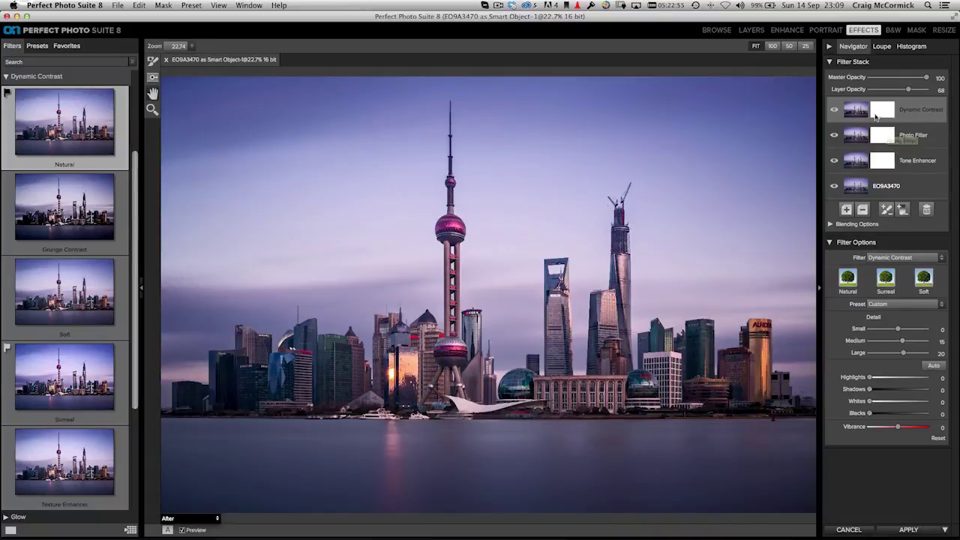
pyautogui.click(834, 111)
pyautogui.click(834, 111)
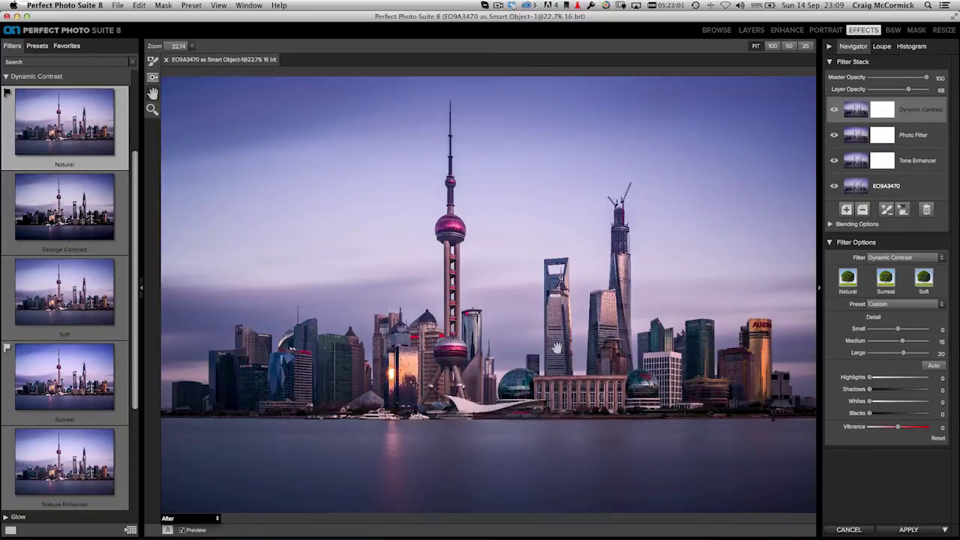
pyautogui.click(834, 111)
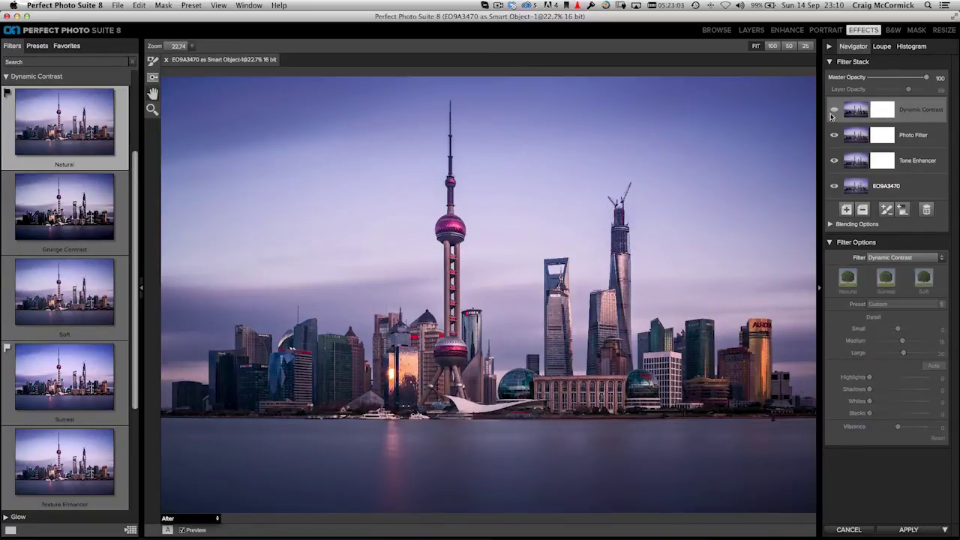
pyautogui.click(831, 113)
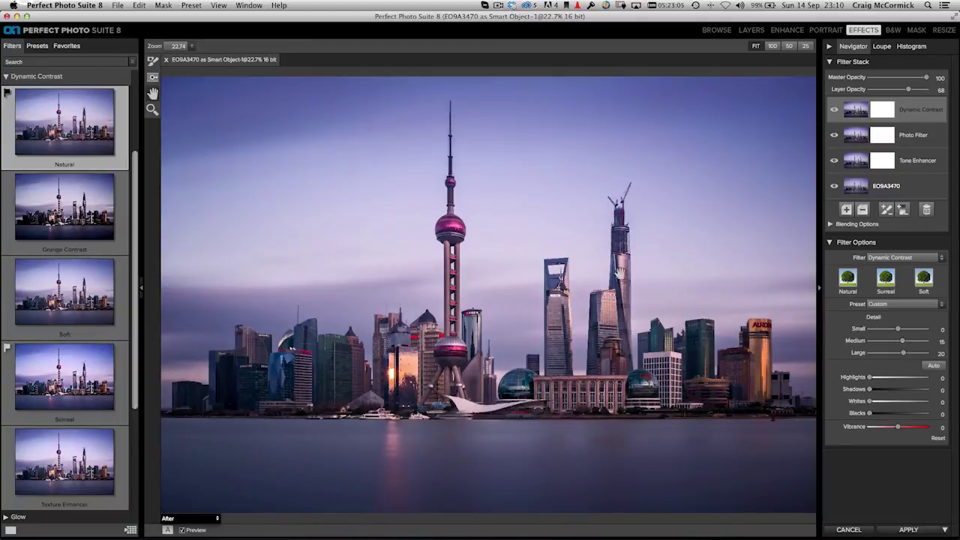
pyautogui.click(834, 113)
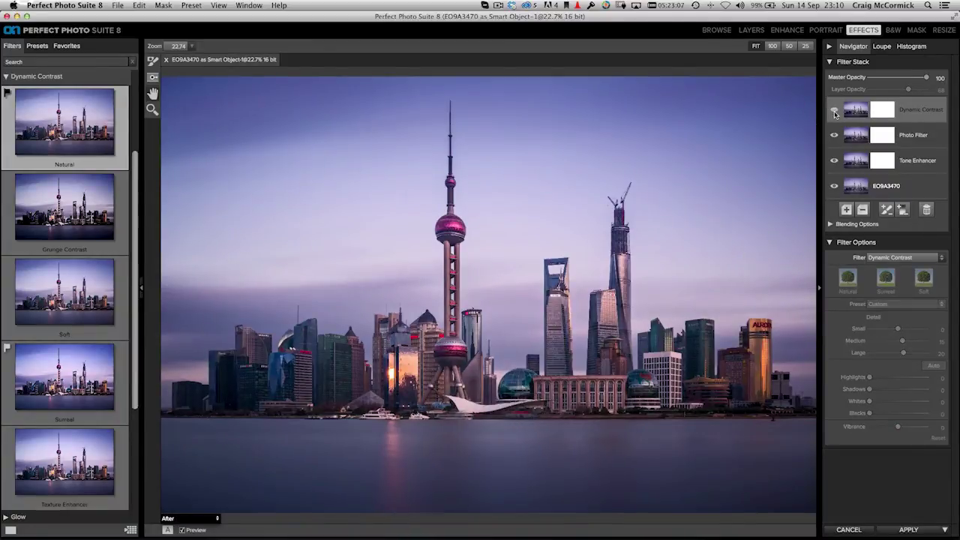
pyautogui.click(834, 113)
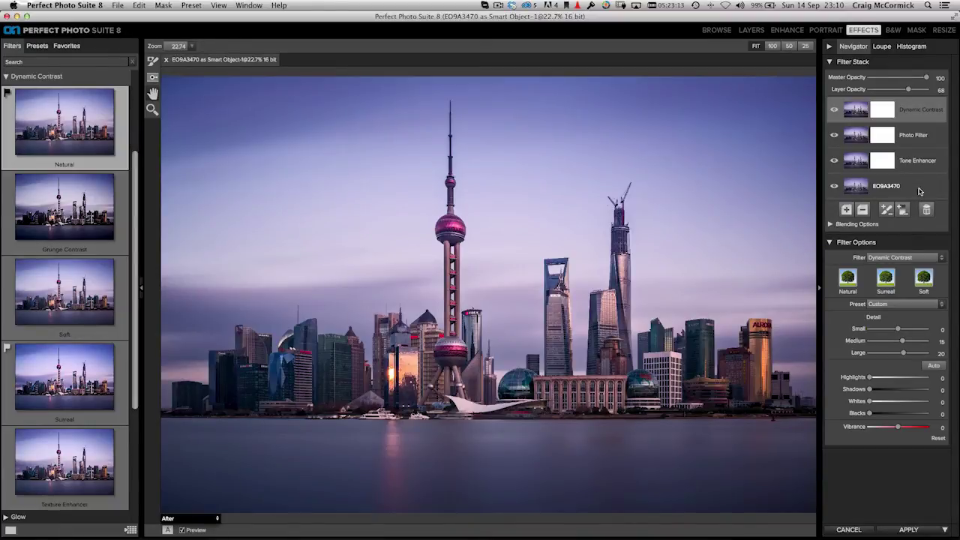
# View the original photo without the filters, and set the Dynamic Contrast filter's Highlights to 32
pyautogui.click(919, 189)
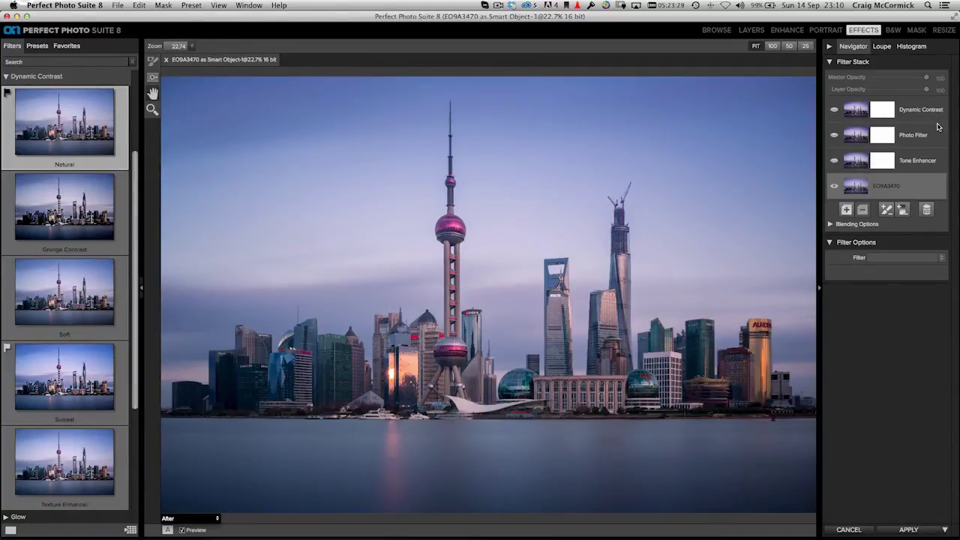
pyautogui.click(921, 107)
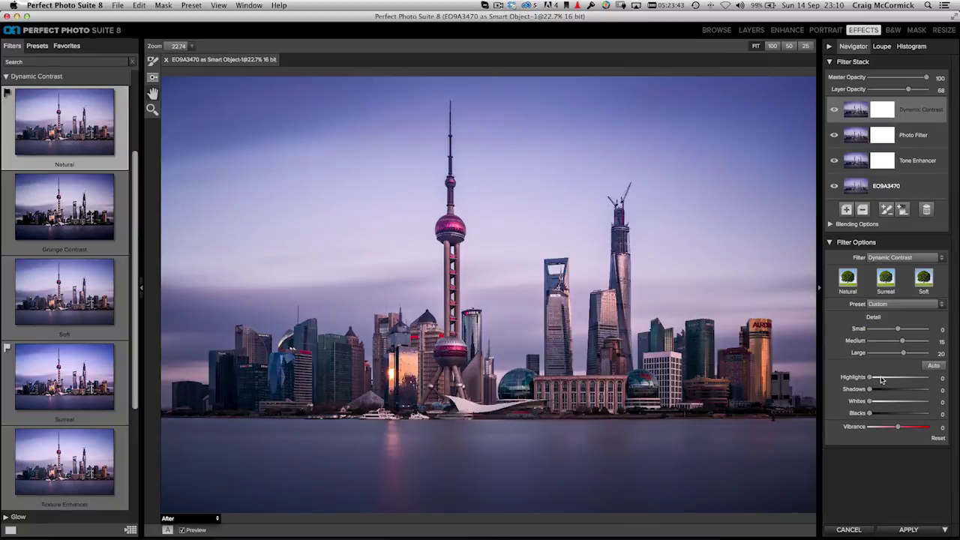
pyautogui.moveTo(882, 378); pyautogui.dragTo(887, 381)
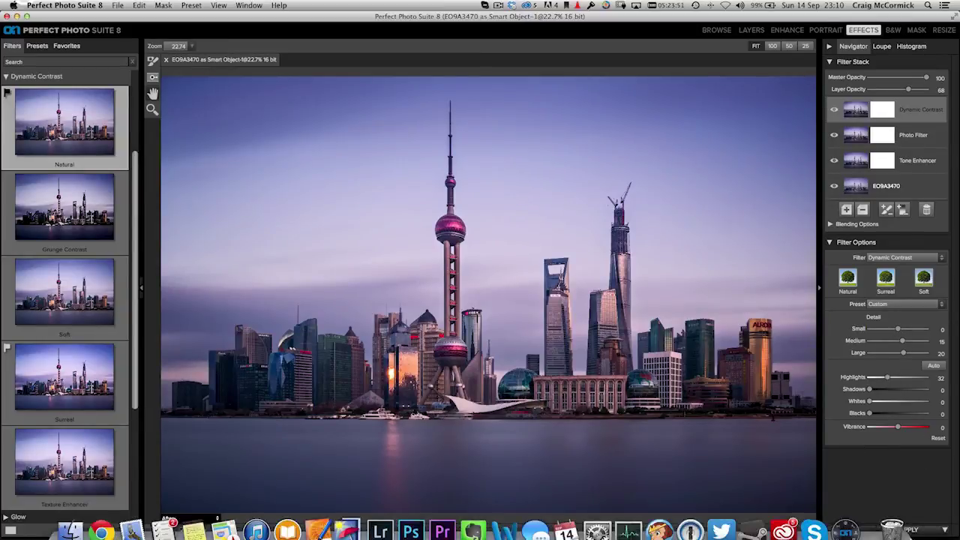
# Apply the Perfect Effects filter stack to the Photoshop Smart Object and compare the photo with its Smart Filters hidden and shown
pyautogui.click(910, 529)
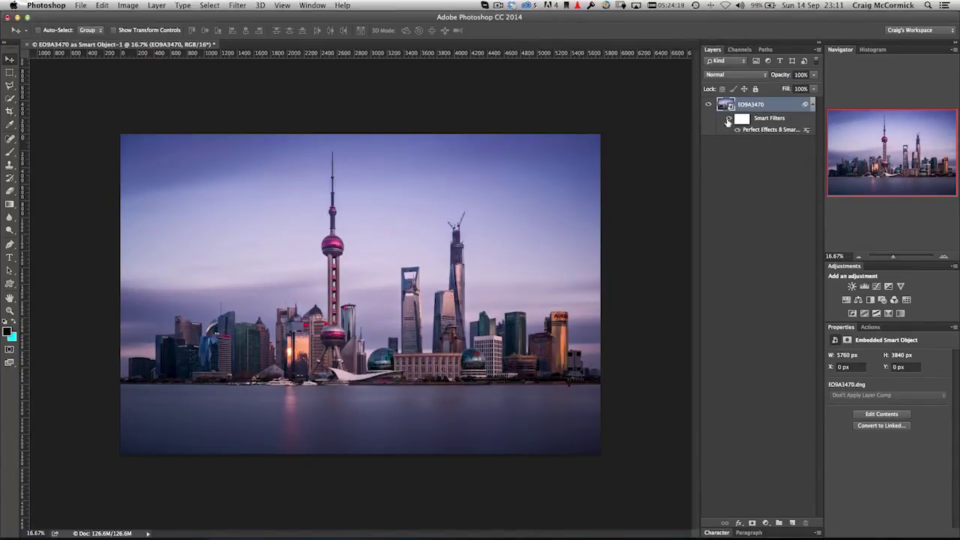
pyautogui.click(728, 120)
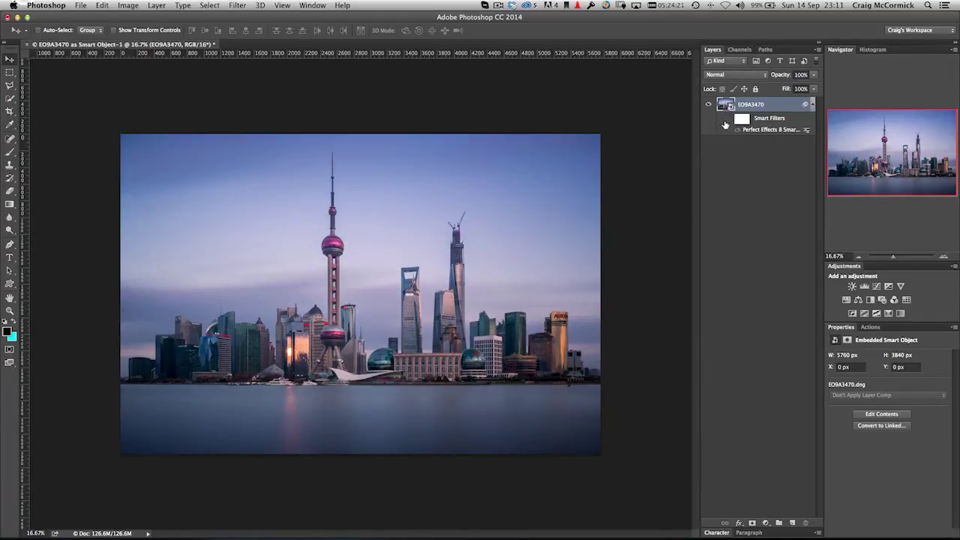
pyautogui.click(729, 120)
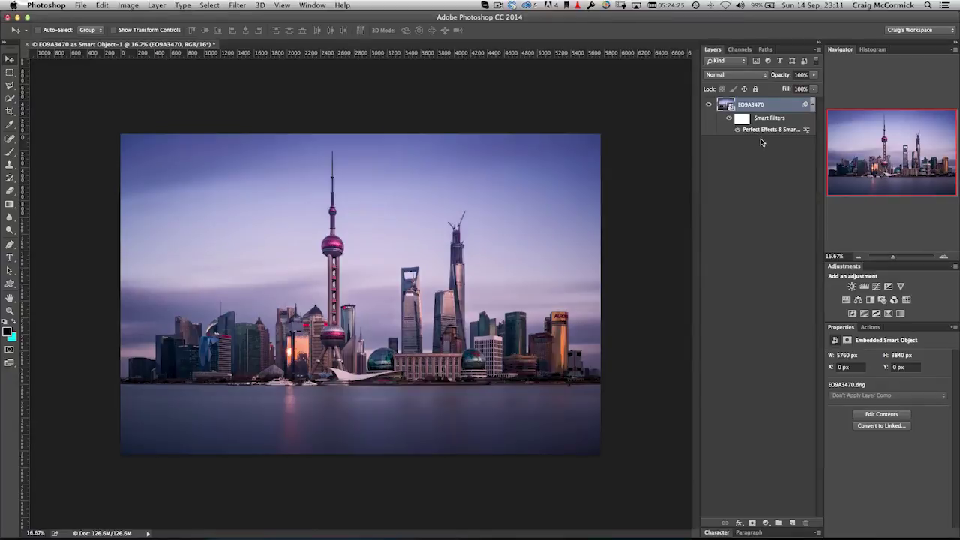
# Examine the filtered skyline's building detail at 50% and 100% zoom, and return to a view of the whole photo
pyautogui.press('super+equal')
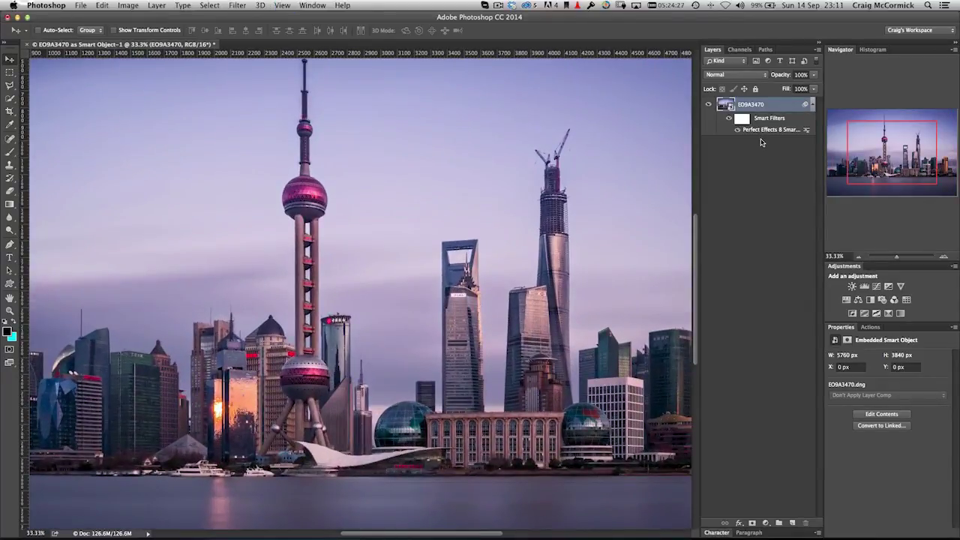
pyautogui.press('super+equal')
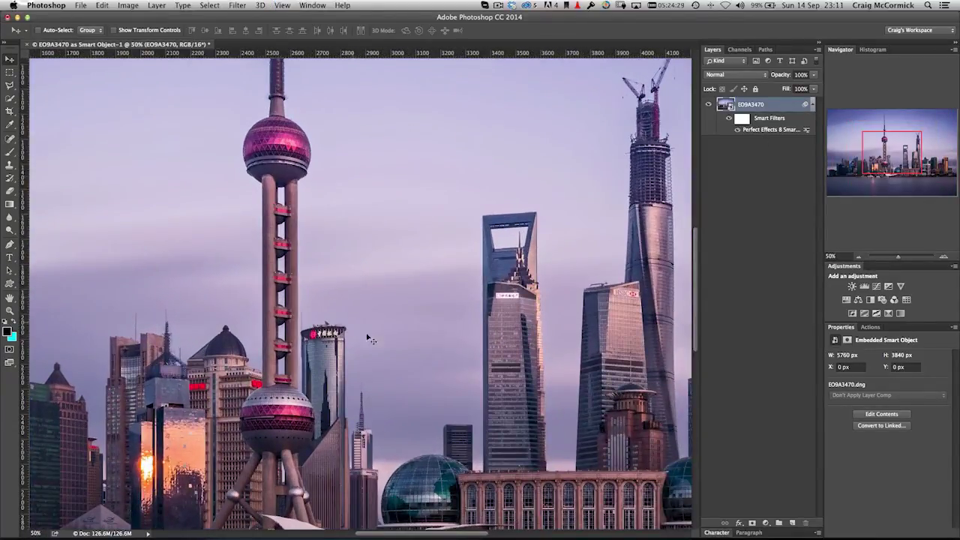
pyautogui.moveTo(527, 374); pyautogui.dragTo(189, 267)
pyautogui.moveTo(202, 301); pyautogui.dragTo(484, 332)
pyautogui.moveTo(148, 340); pyautogui.dragTo(369, 367)
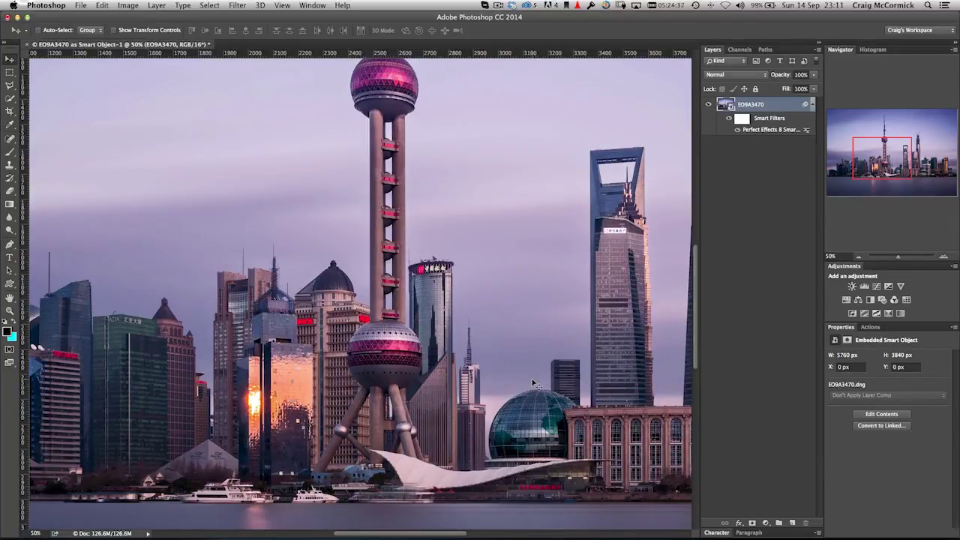
pyautogui.moveTo(201, 395); pyautogui.dragTo(87, 311)
pyautogui.moveTo(507, 312); pyautogui.dragTo(355, 320)
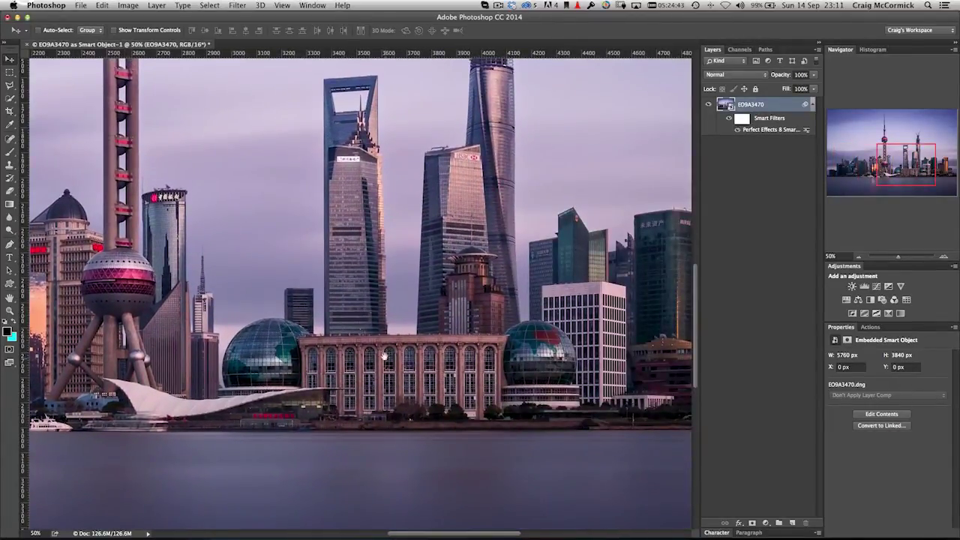
pyautogui.press('super+1')
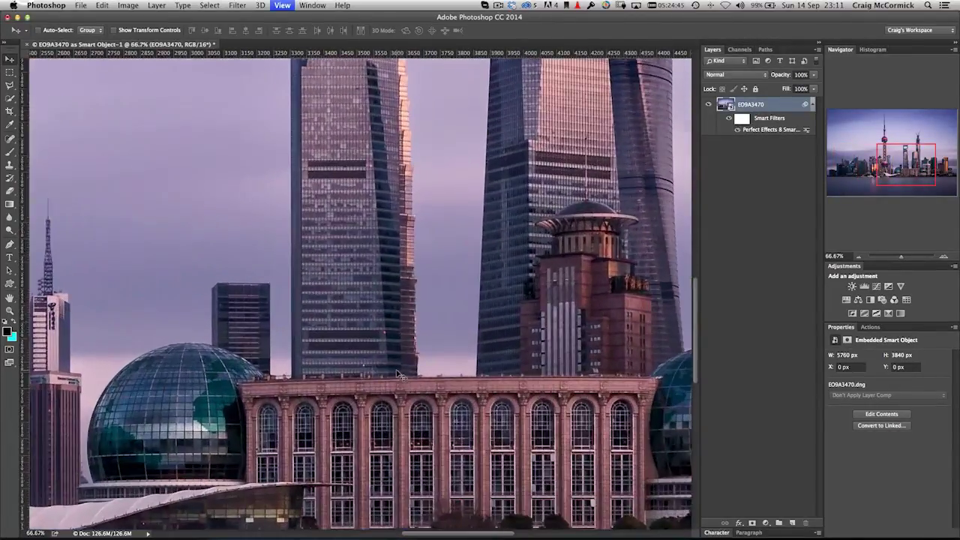
pyautogui.moveTo(367, 436); pyautogui.dragTo(320, 341)
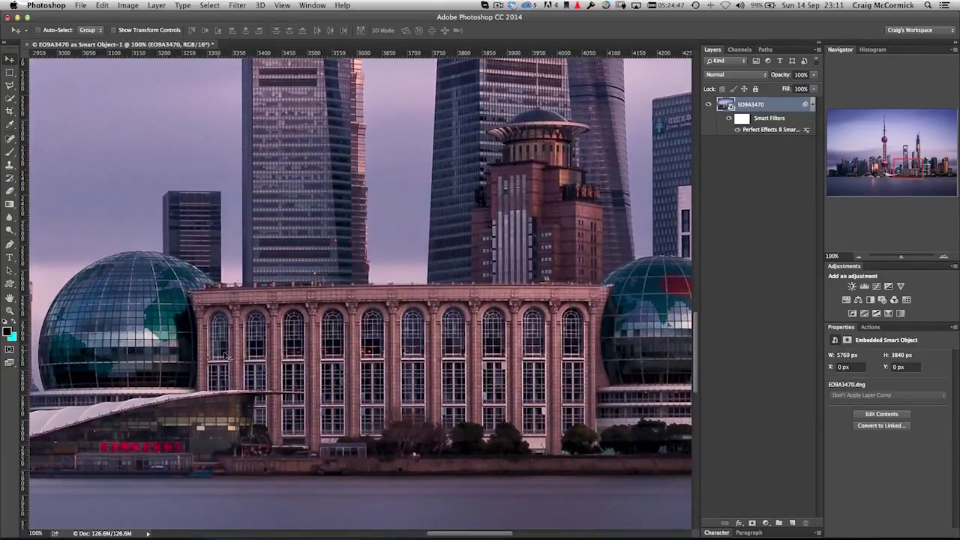
pyautogui.moveTo(520, 253); pyautogui.dragTo(528, 398)
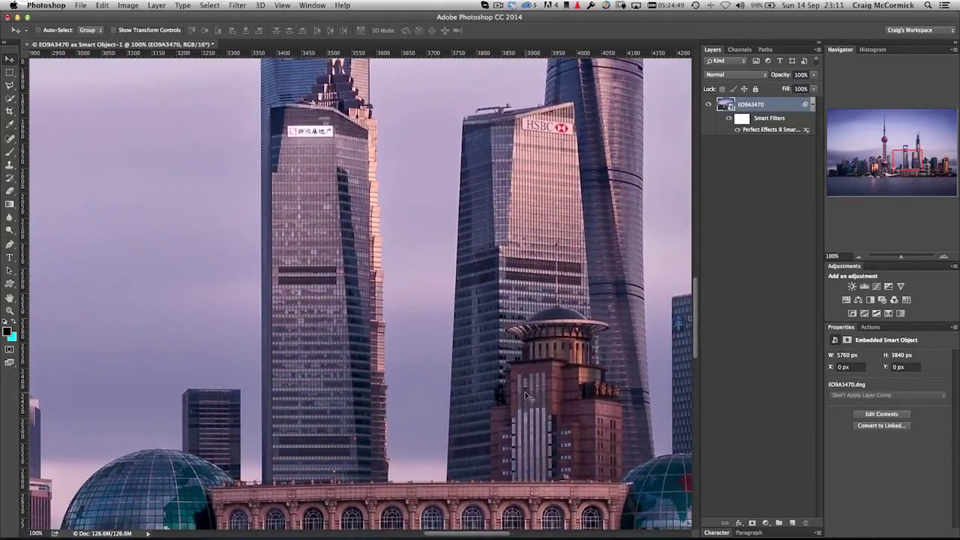
pyautogui.press('super+0')
pyautogui.press('super+minus')
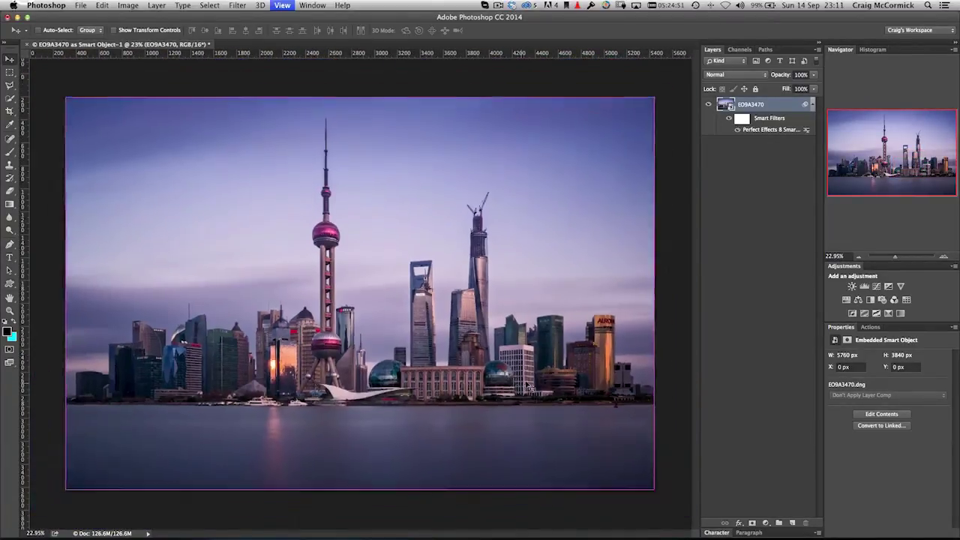